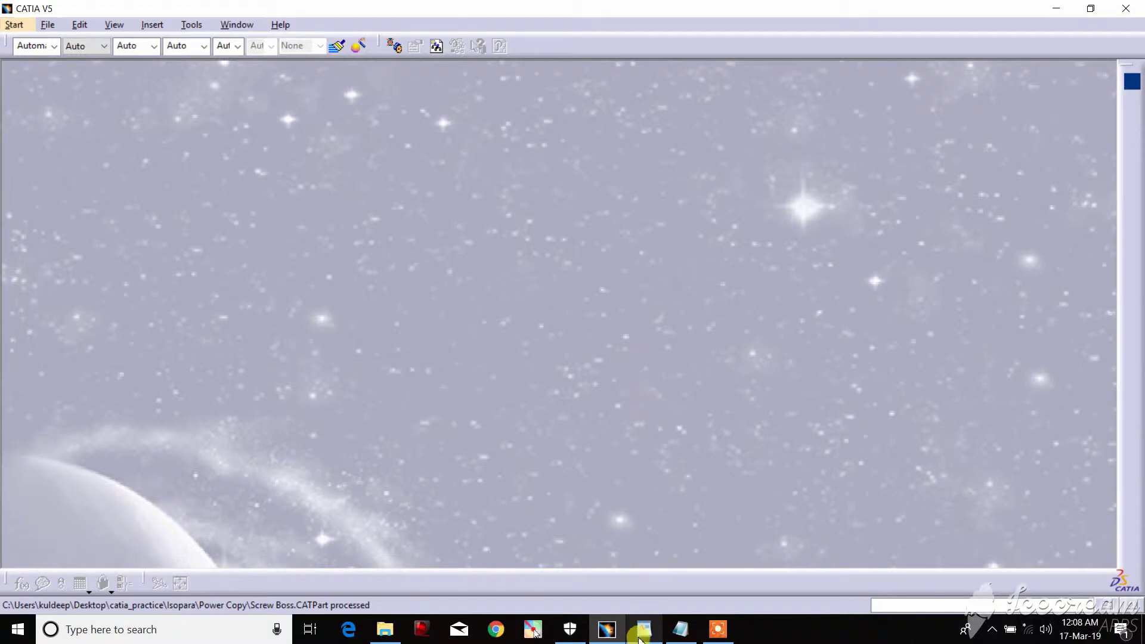
# Step: Read through the tutorial's intro lines in WordPad, then return to the empty CATIA V5 window
pyautogui.click(644, 630)
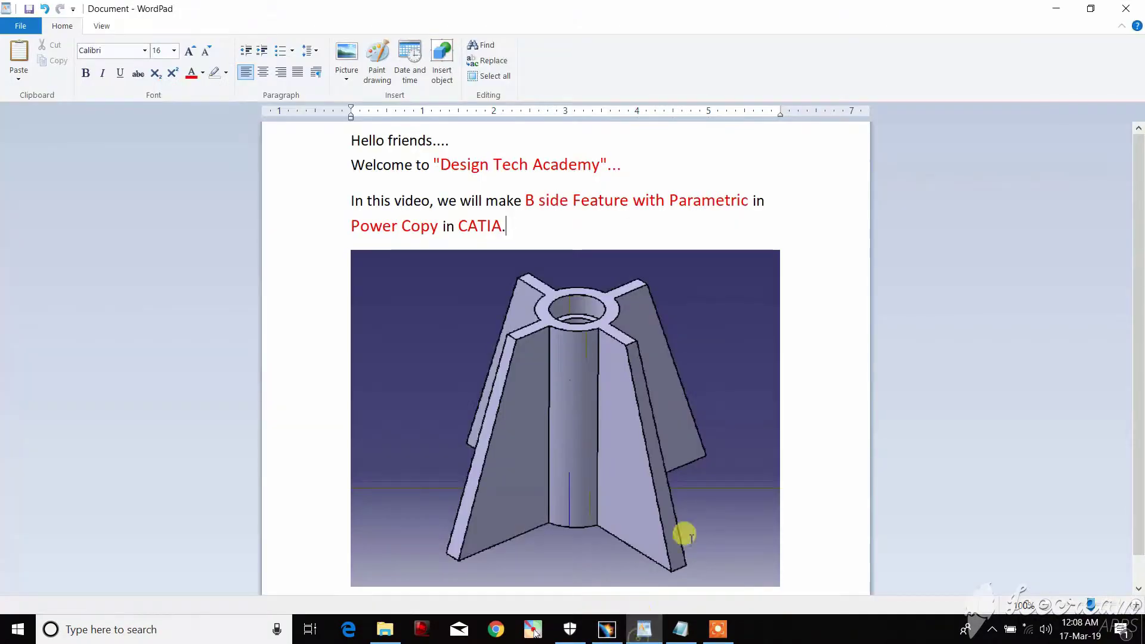
pyautogui.moveTo(354, 140); pyautogui.dragTo(622, 168)
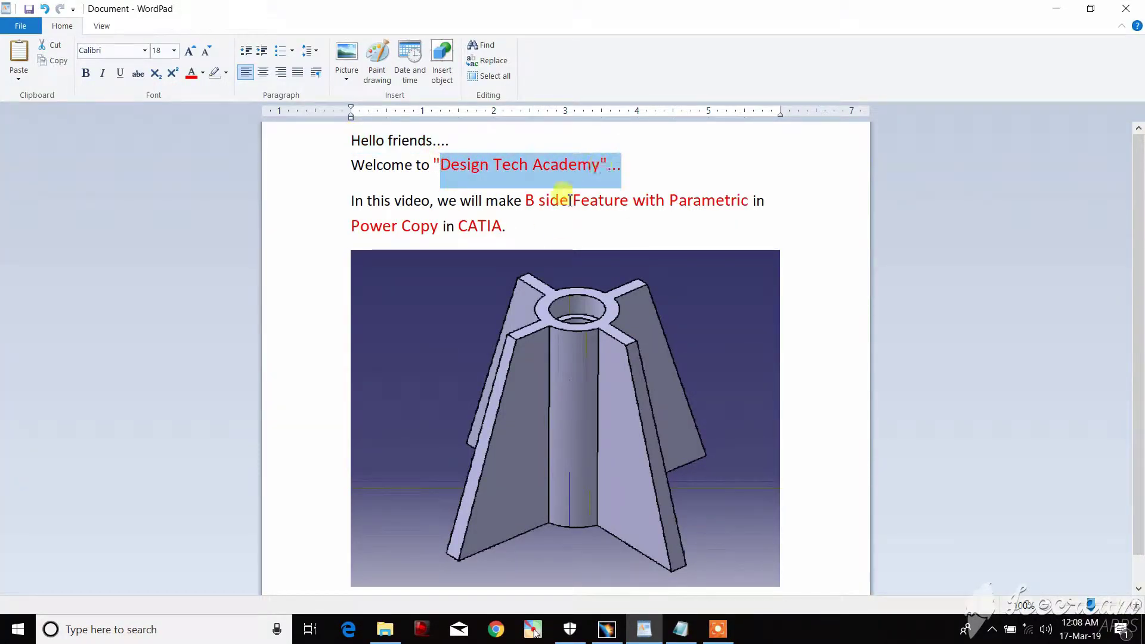
pyautogui.moveTo(526, 201); pyautogui.dragTo(726, 208)
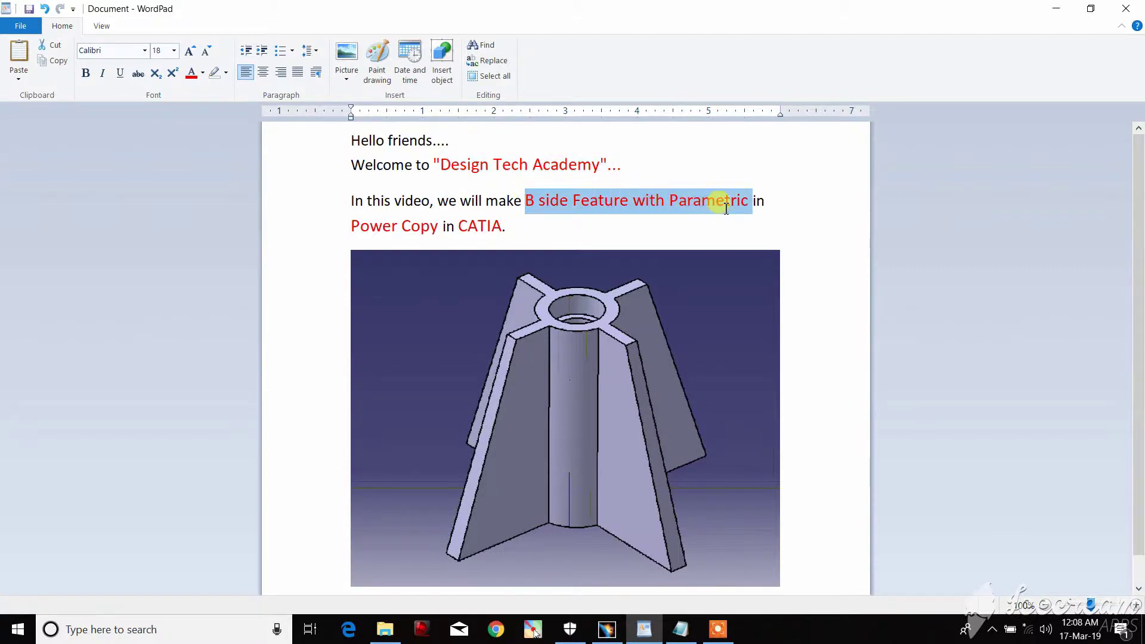
pyautogui.moveTo(351, 226); pyautogui.dragTo(560, 317)
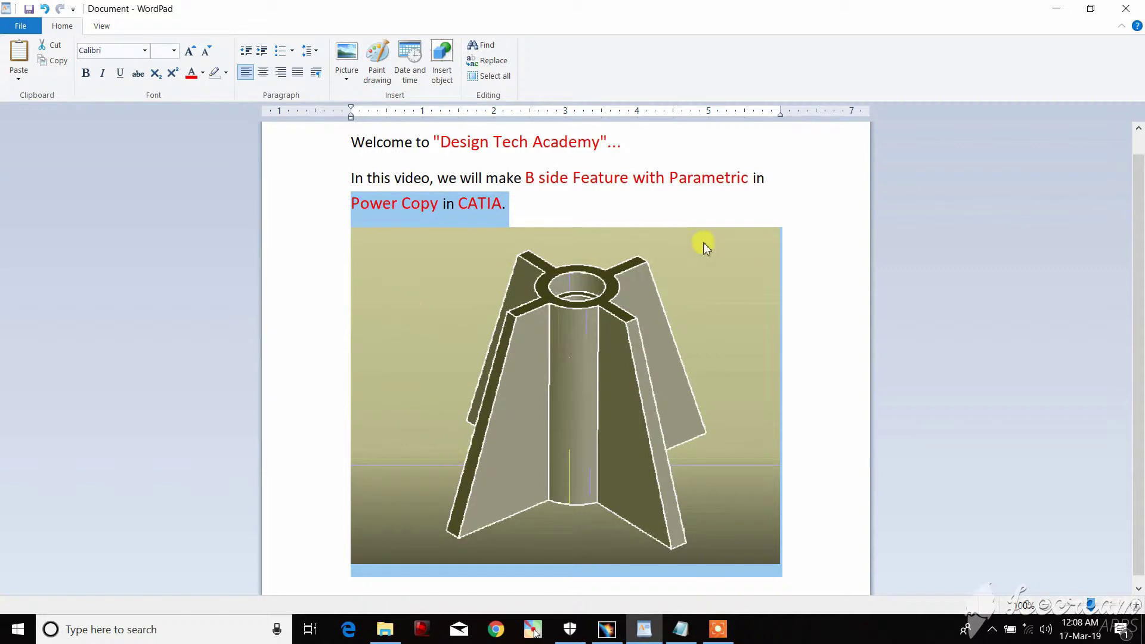
pyautogui.click(662, 206)
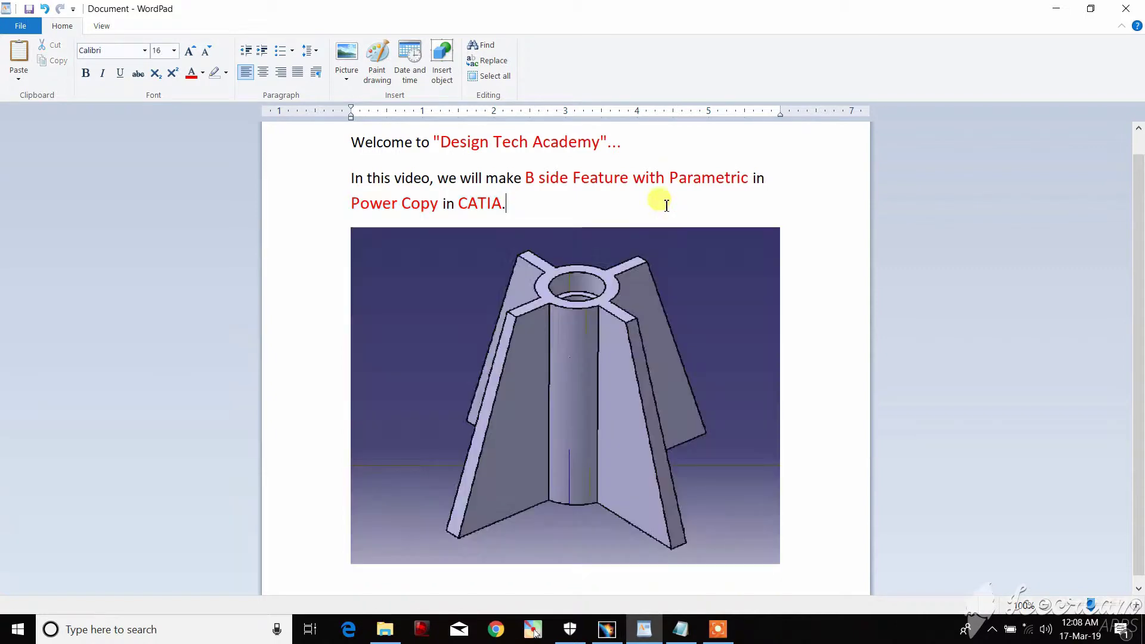
pyautogui.click(608, 629)
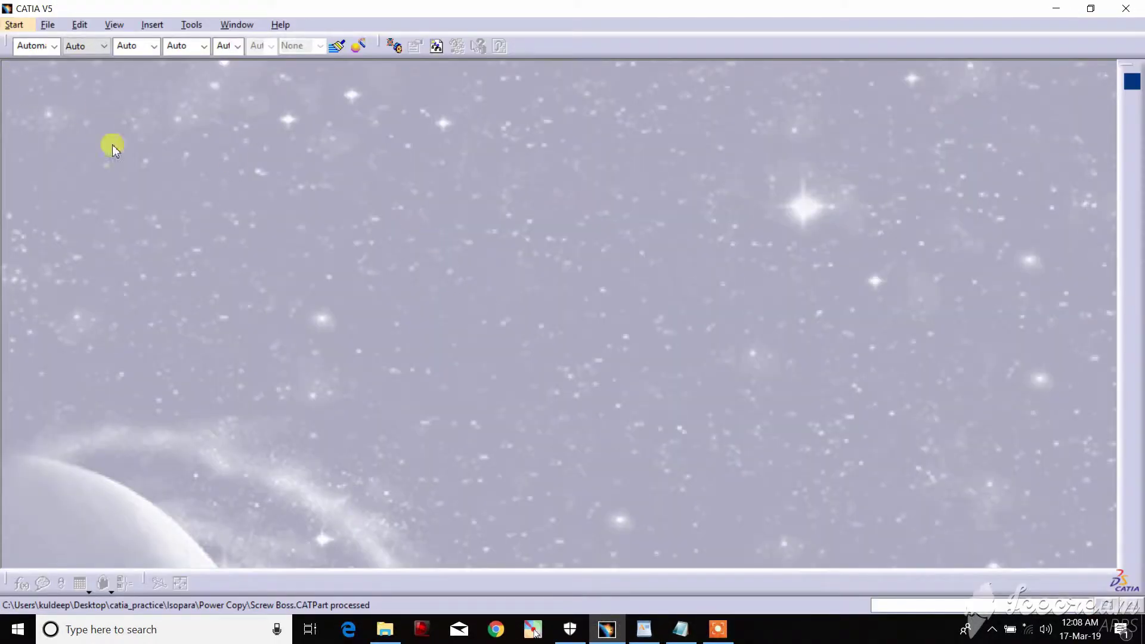
# Step: Create a new Part document with the default name Part1
pyautogui.hotkey('ctrl', 'n')
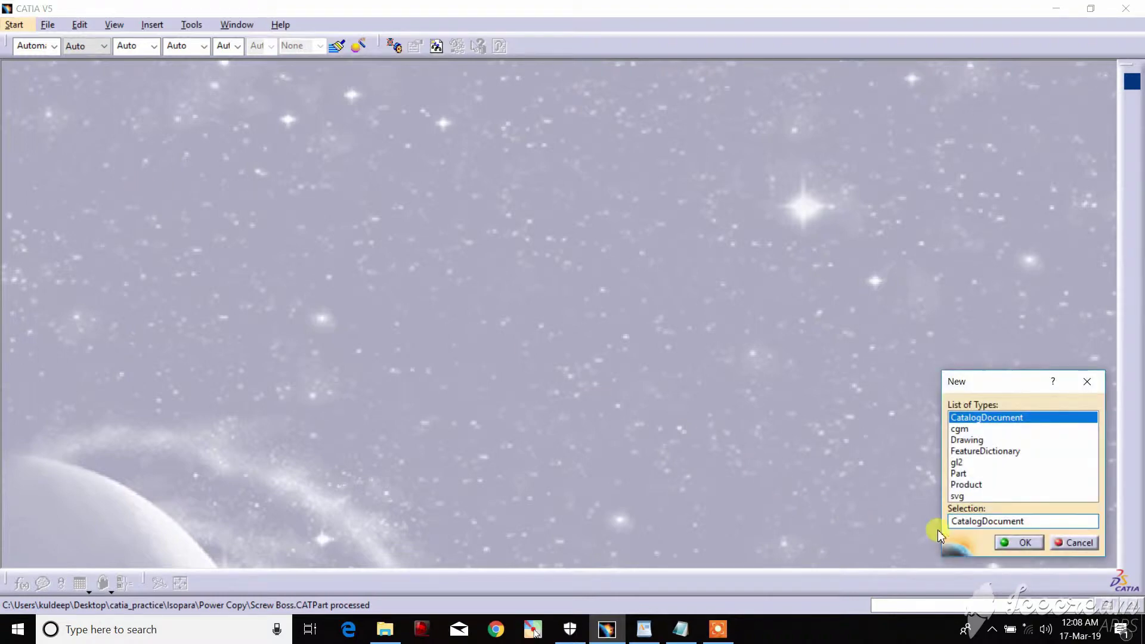
pyautogui.doubleClick(948, 474)
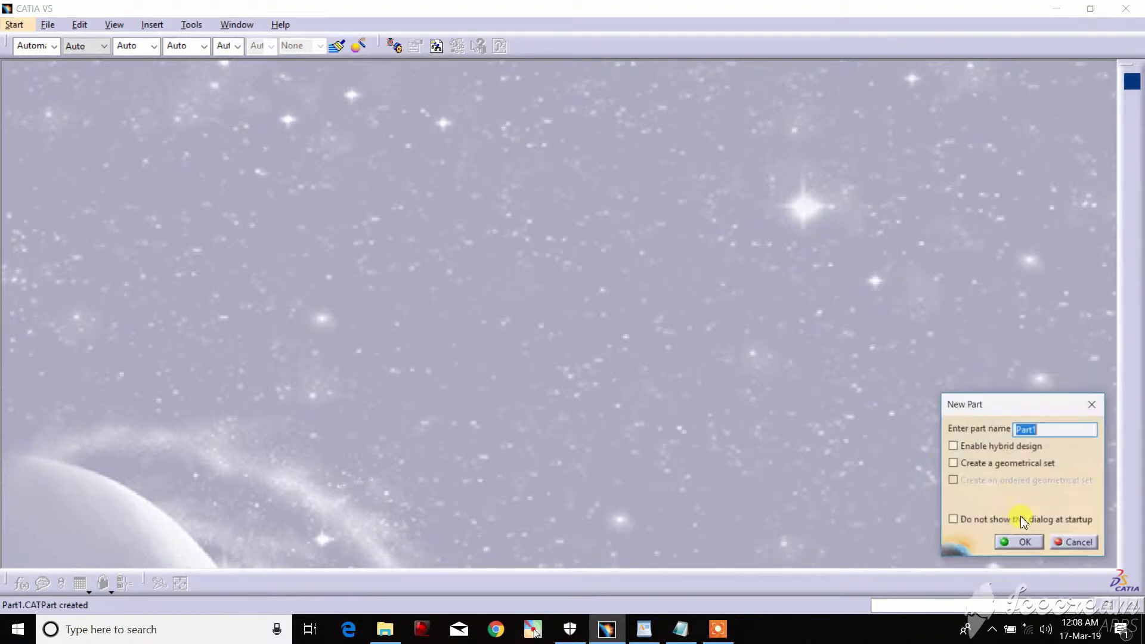
pyautogui.click(1023, 544)
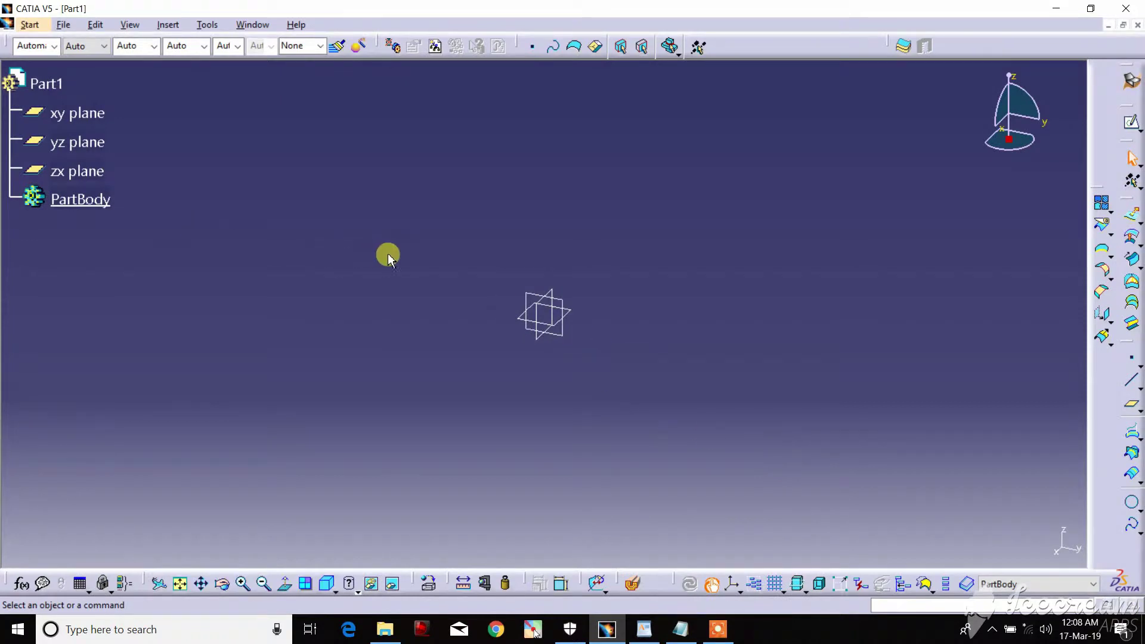
# Step: Hide the xy, yz and zx reference planes
pyautogui.moveTo(420, 247); pyautogui.dragTo(633, 364)
pyautogui.rightClick(530, 307)
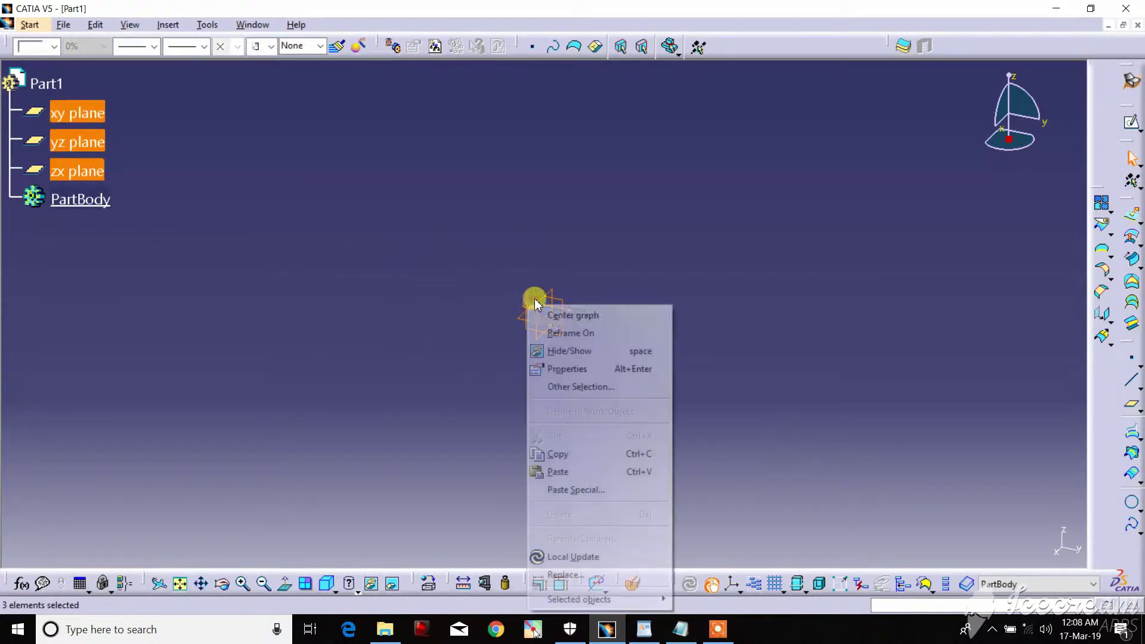
pyautogui.click(533, 350)
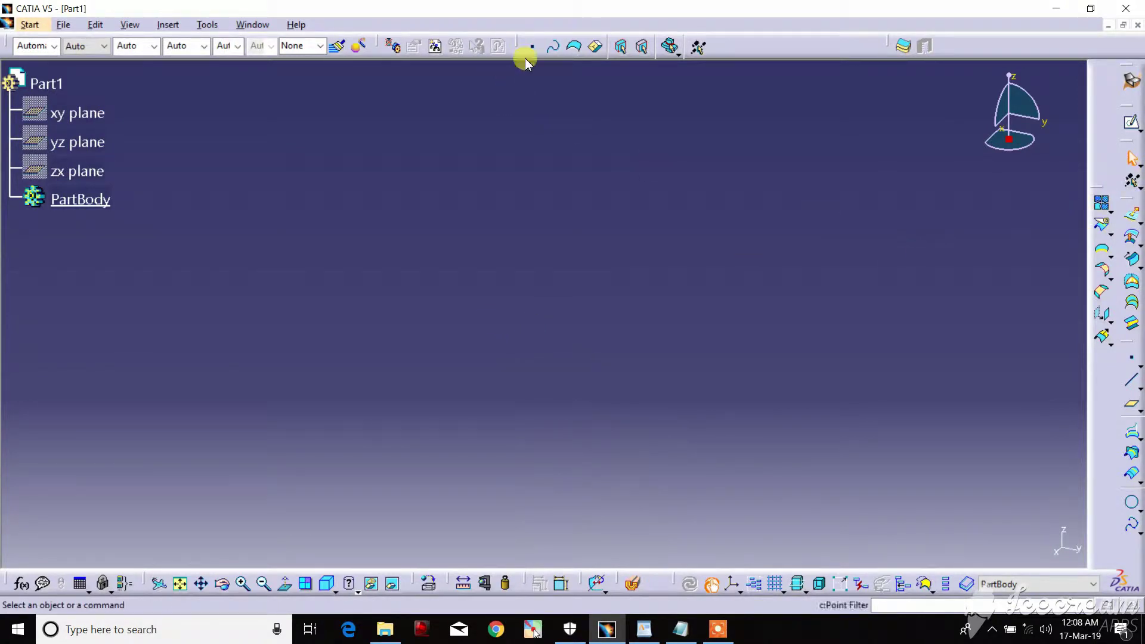
# Step: Switch to Generative Shape Design and create Point.1 at coordinates 0, 0, 0 mm
pyautogui.click(1132, 80)
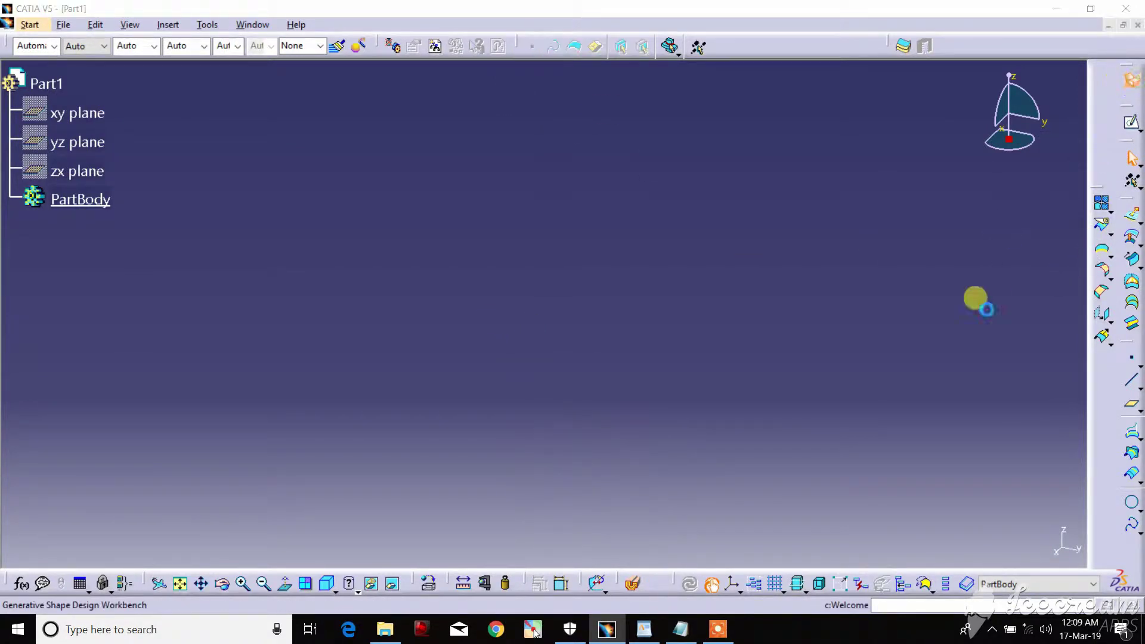
pyautogui.click(950, 474)
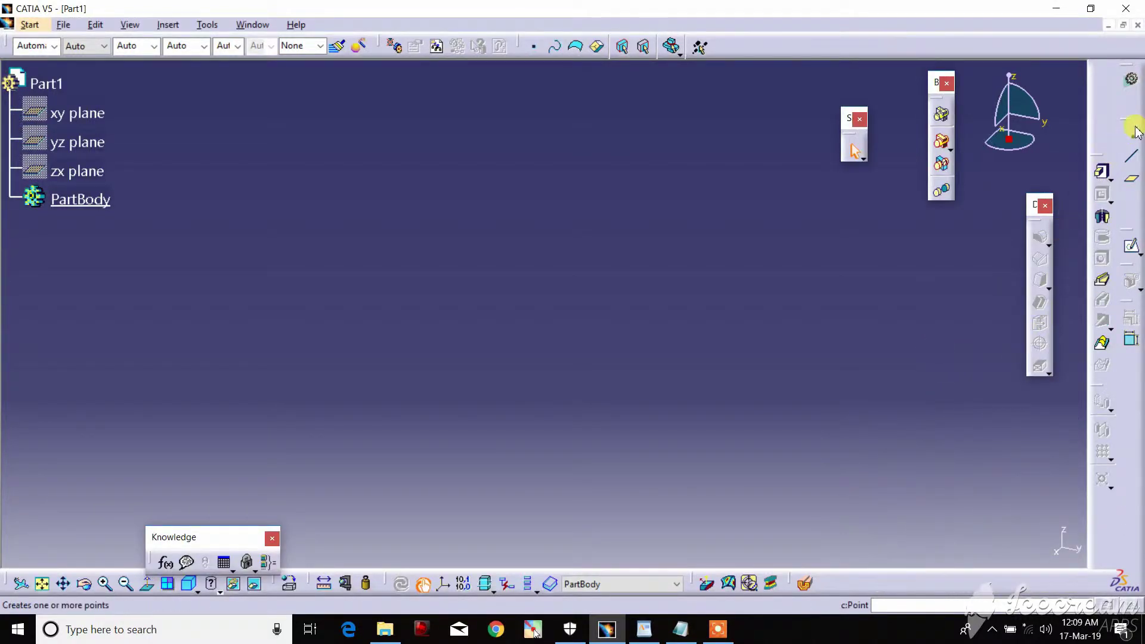
pyautogui.click(1135, 137)
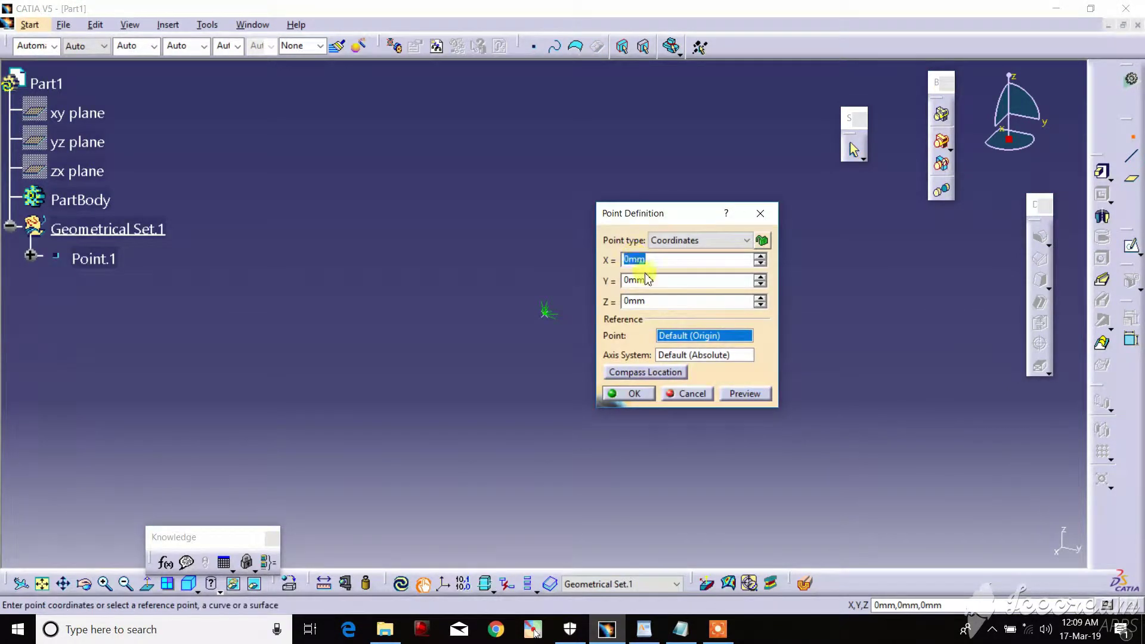
pyautogui.click(634, 394)
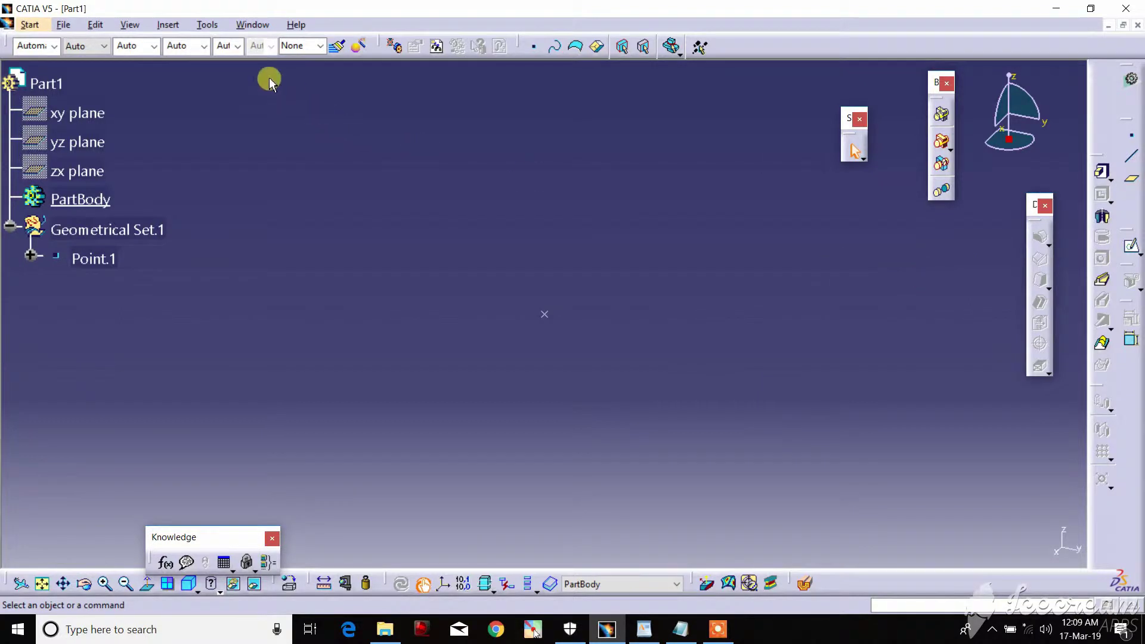
# Step: Insert an axis system using Point.1 as its origin
pyautogui.click(179, 27)
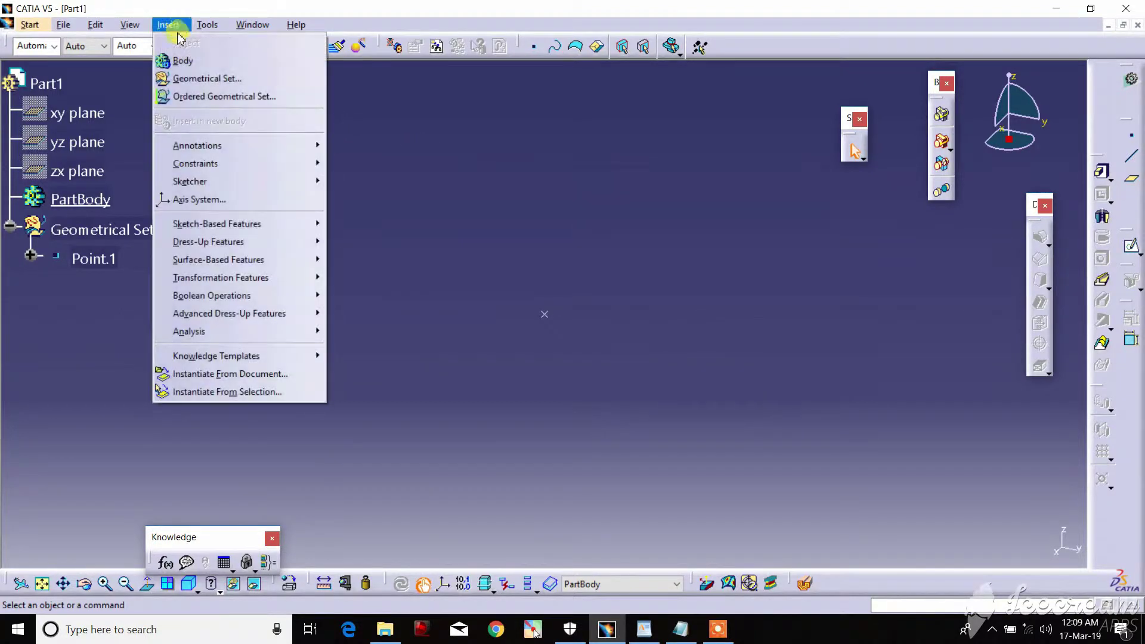
pyautogui.click(229, 198)
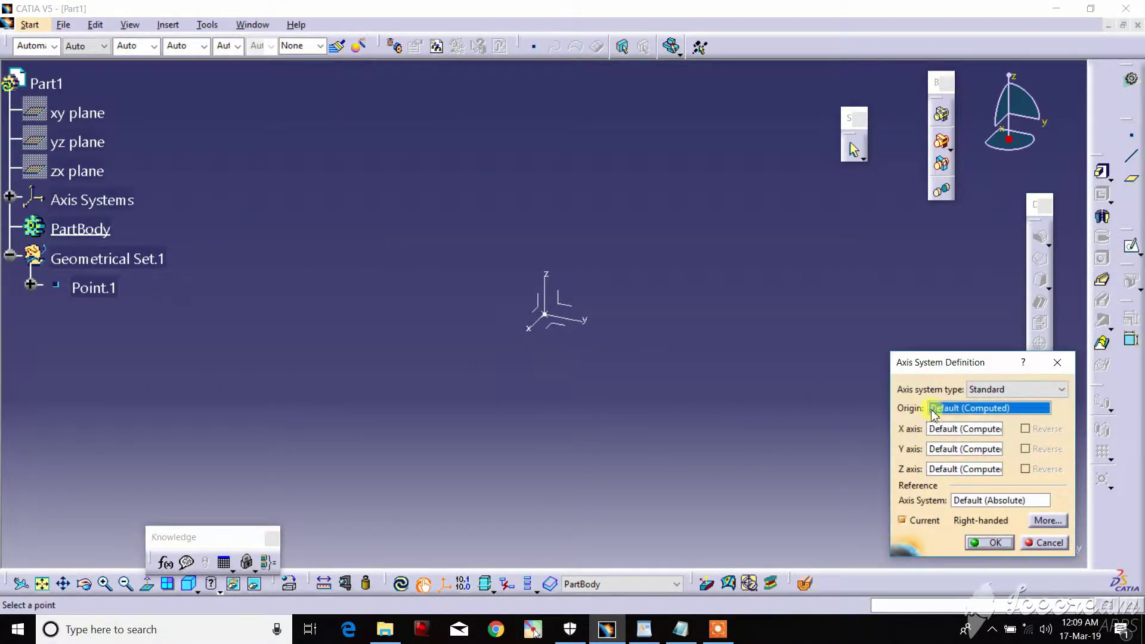
pyautogui.click(110, 291)
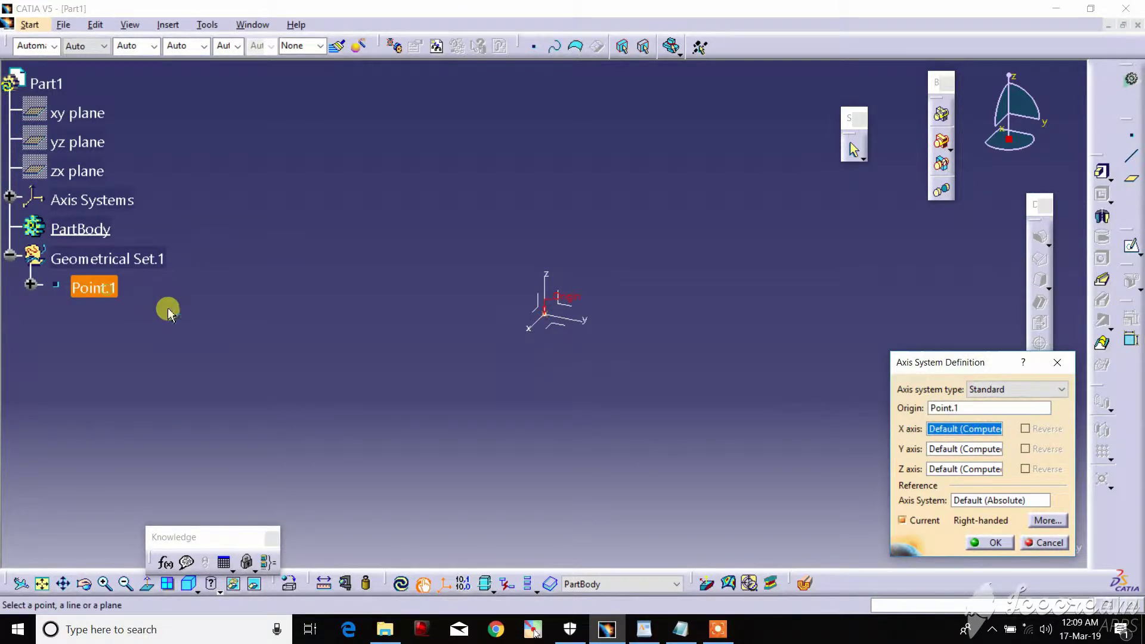
pyautogui.click(995, 542)
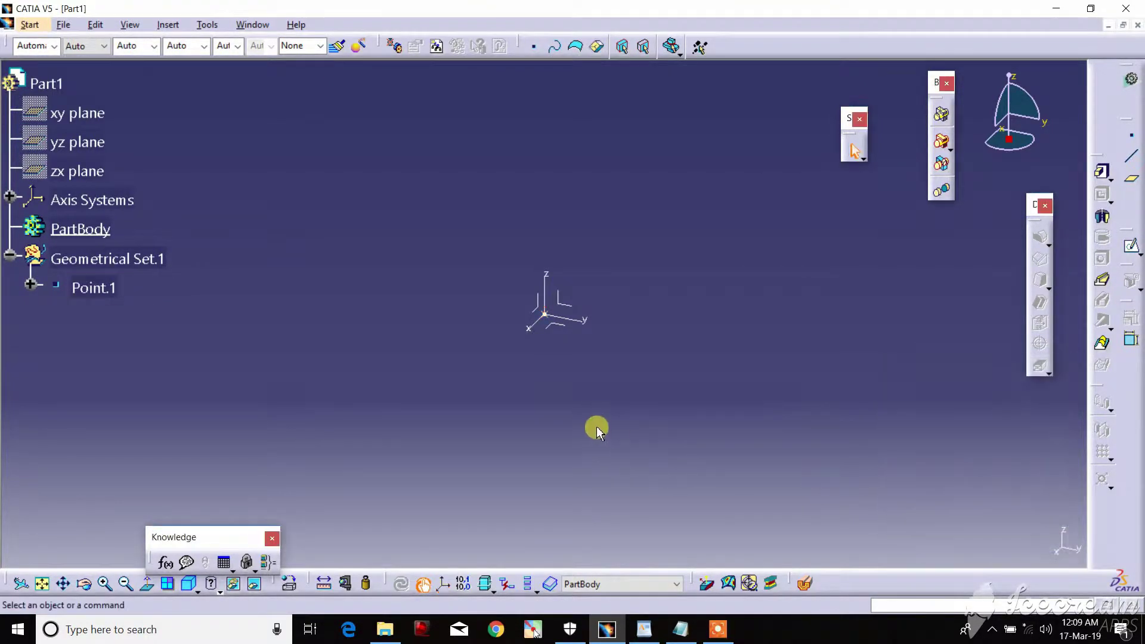
pyautogui.click(714, 360)
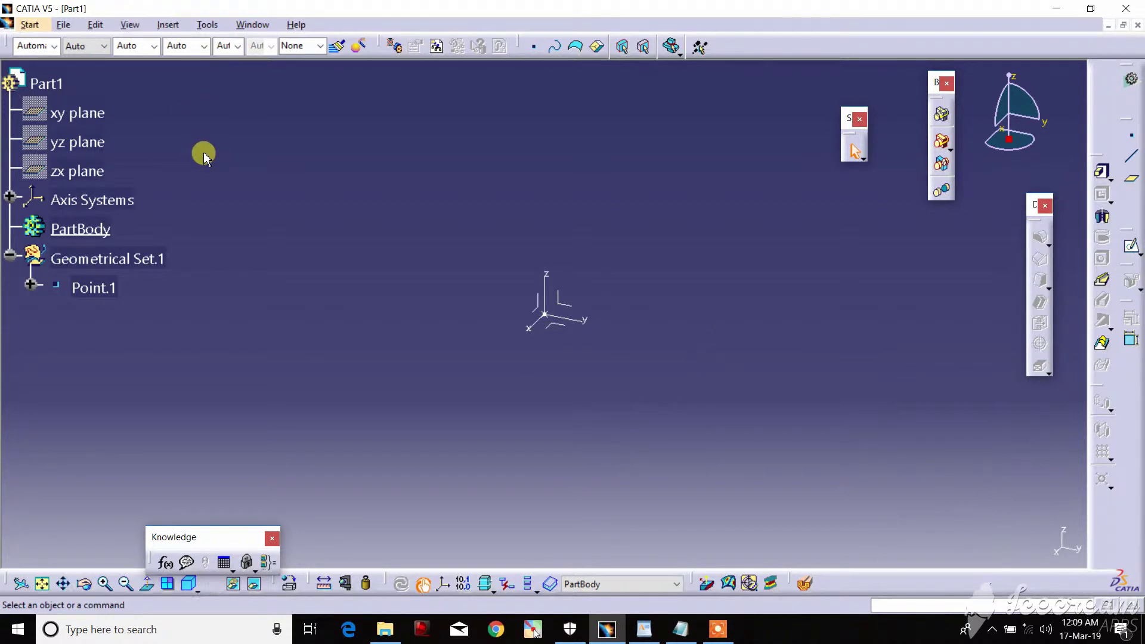
# Step: Open a sketch on the axis system's XY plane and exit it without drawing anything
pyautogui.click(564, 327)
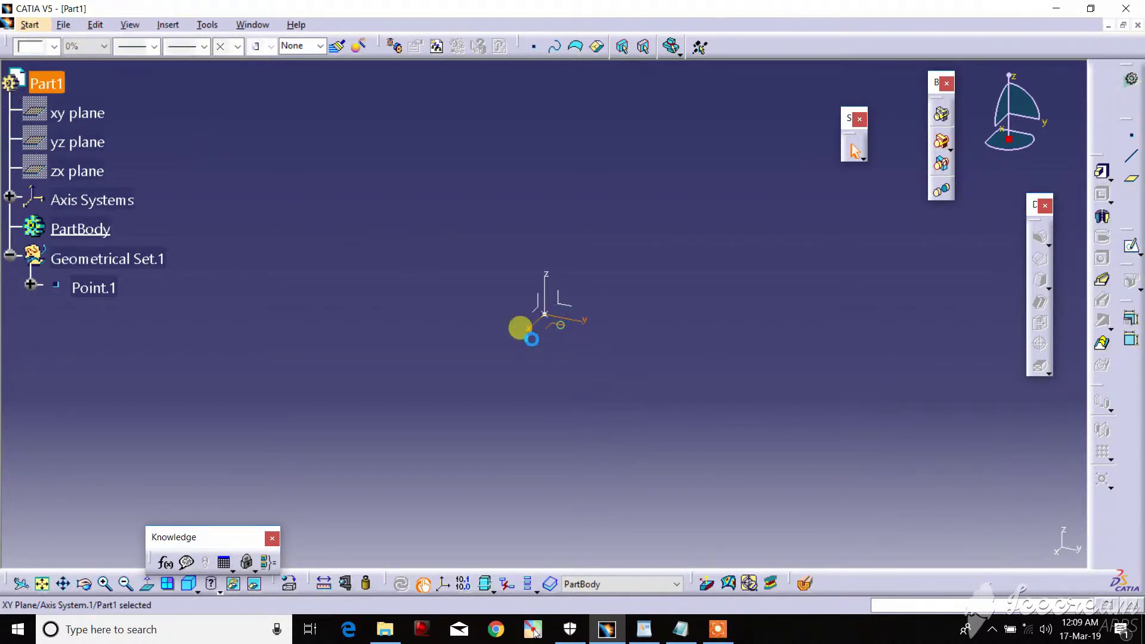
pyautogui.click(1132, 247)
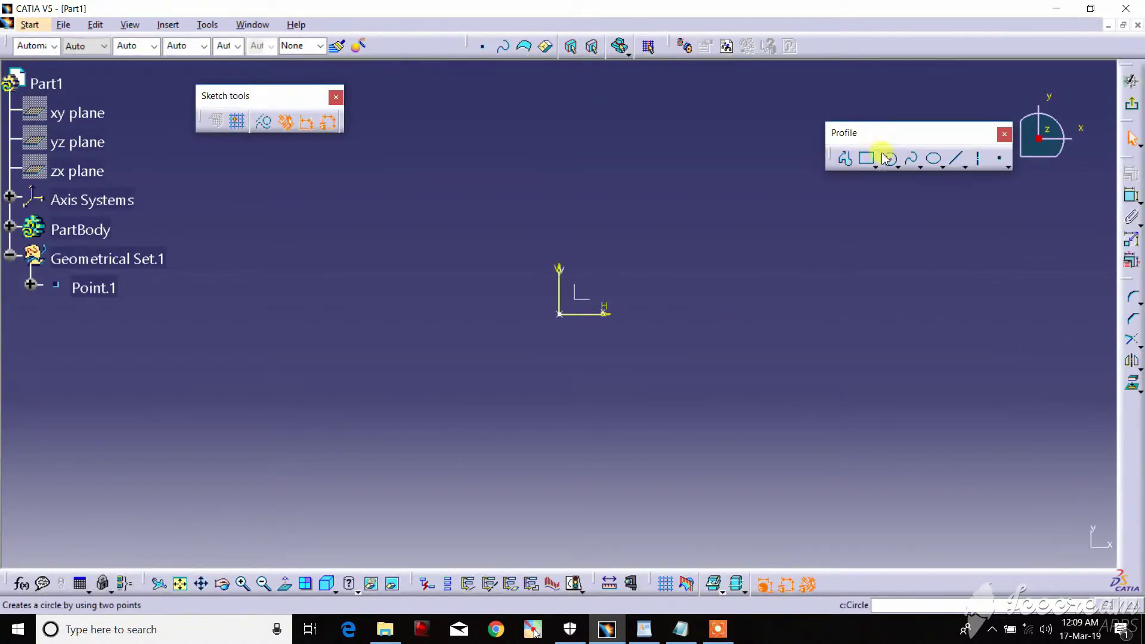
pyautogui.click(888, 158)
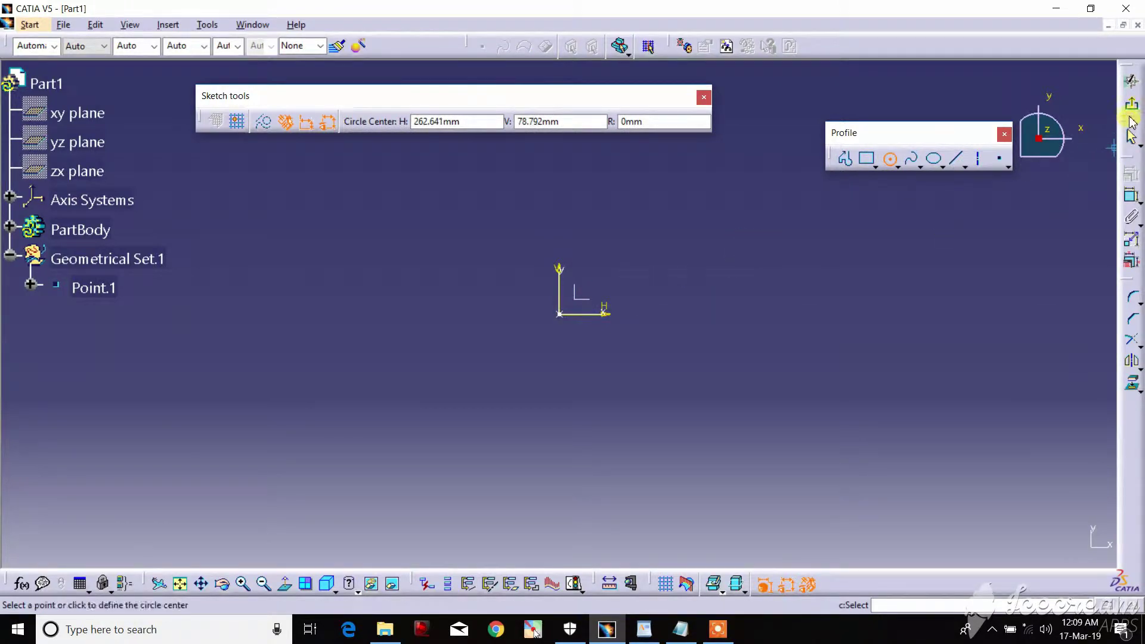
pyautogui.click(1132, 81)
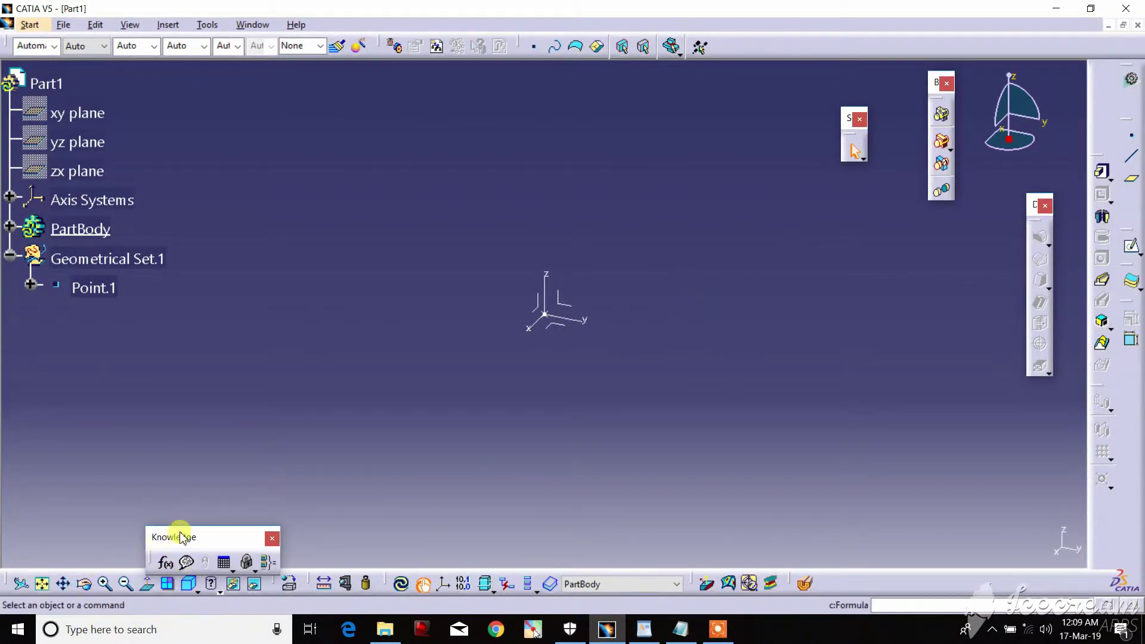
pyautogui.moveTo(176, 537); pyautogui.dragTo(179, 518)
# Step: In Formulas, add a Length parameter named 'Oueter Dia' with value 3mm
pyautogui.click(171, 549)
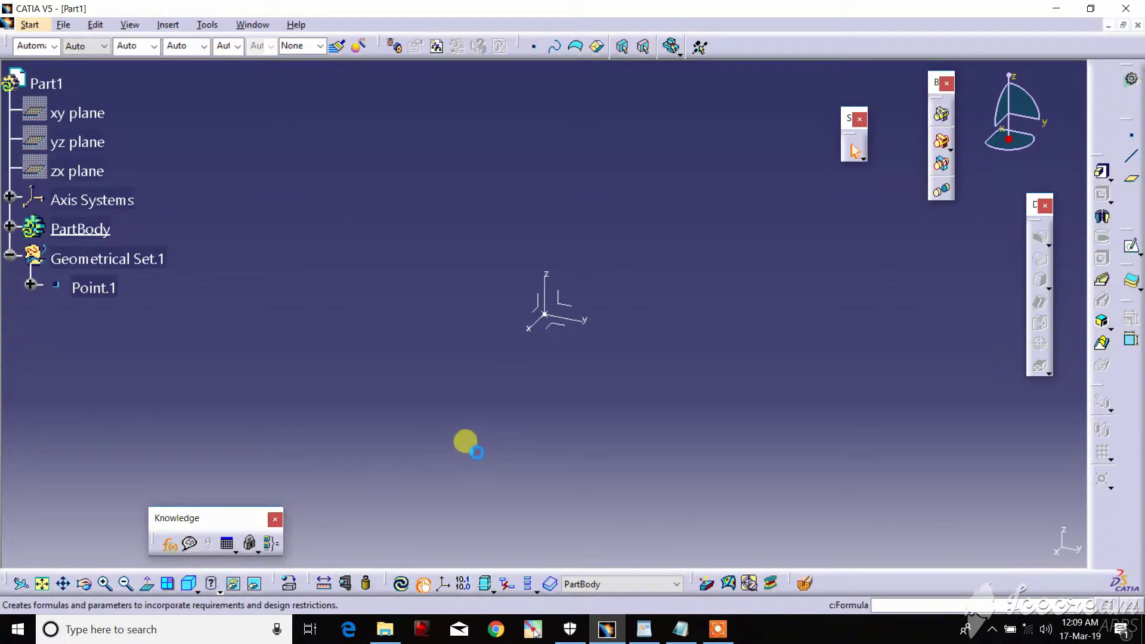
pyautogui.moveTo(682, 208); pyautogui.dragTo(504, 128)
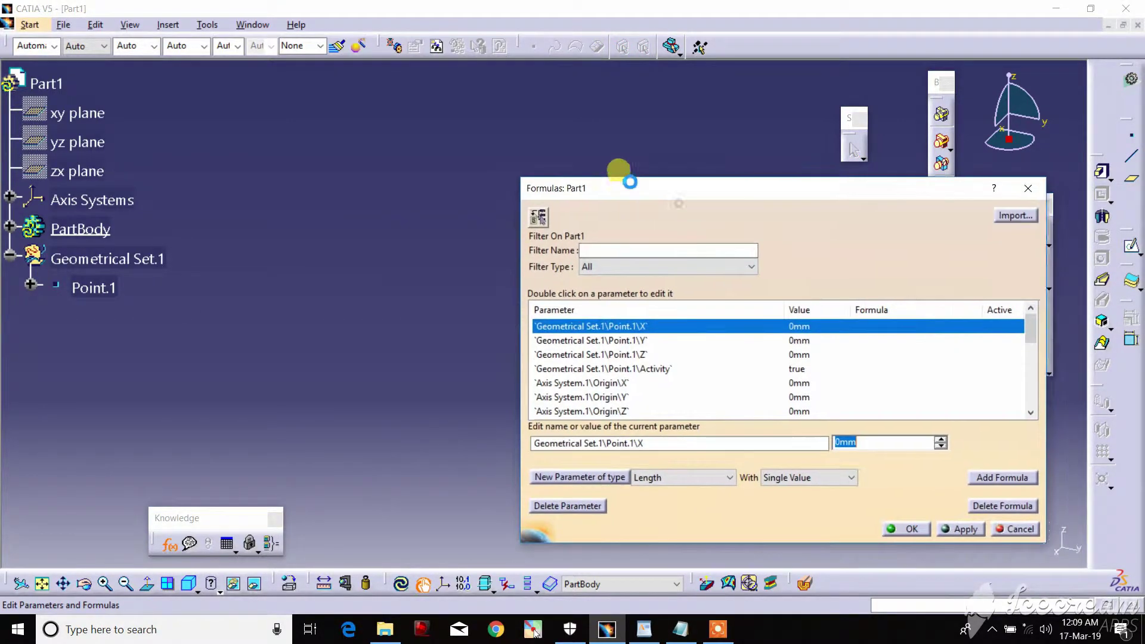
pyautogui.click(533, 420)
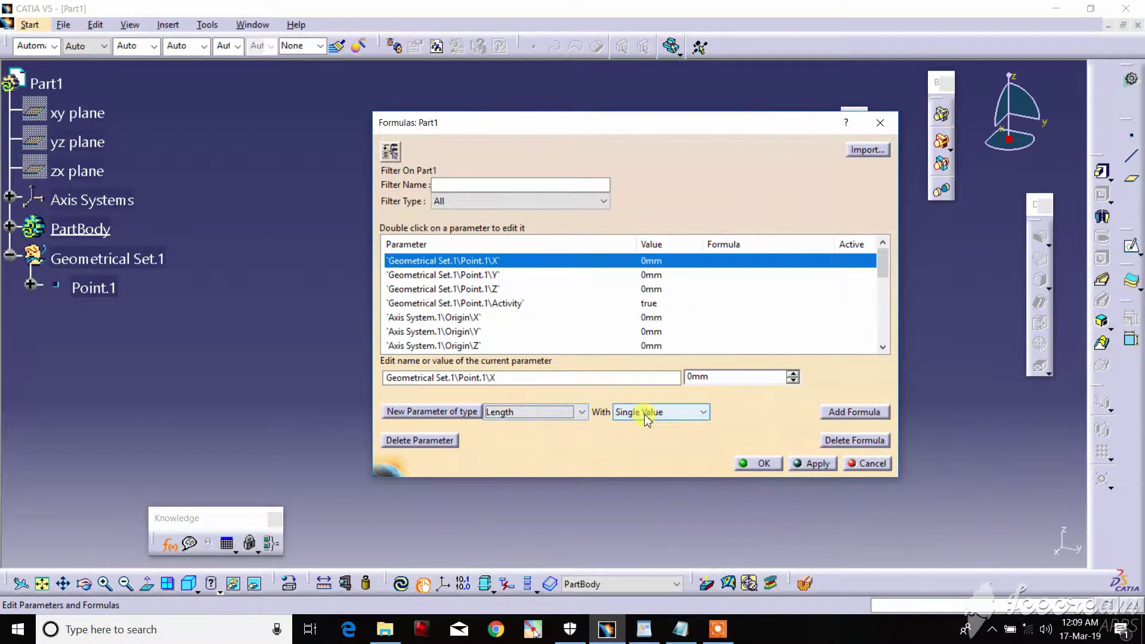
pyautogui.click(438, 412)
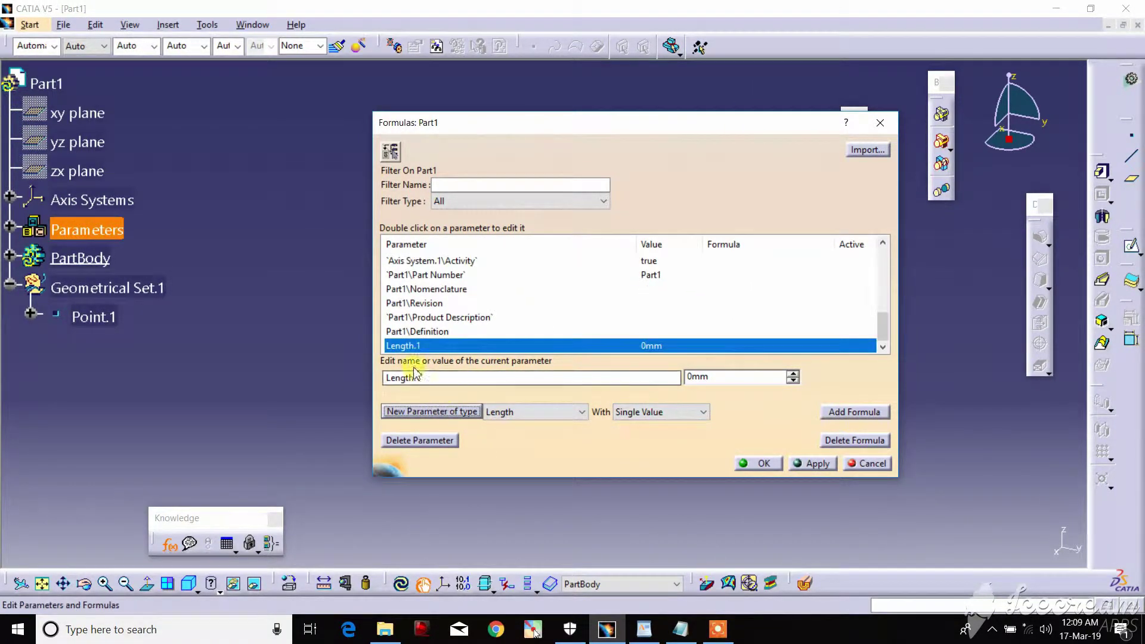
pyautogui.moveTo(443, 377); pyautogui.dragTo(353, 370)
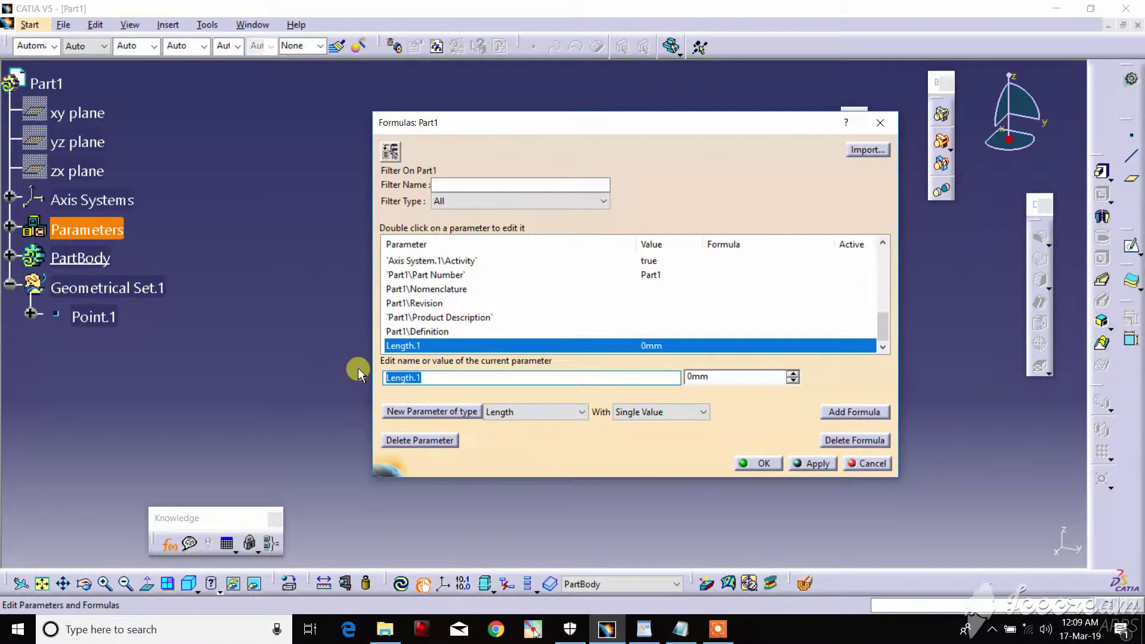
pyautogui.write('Oueter Dia')
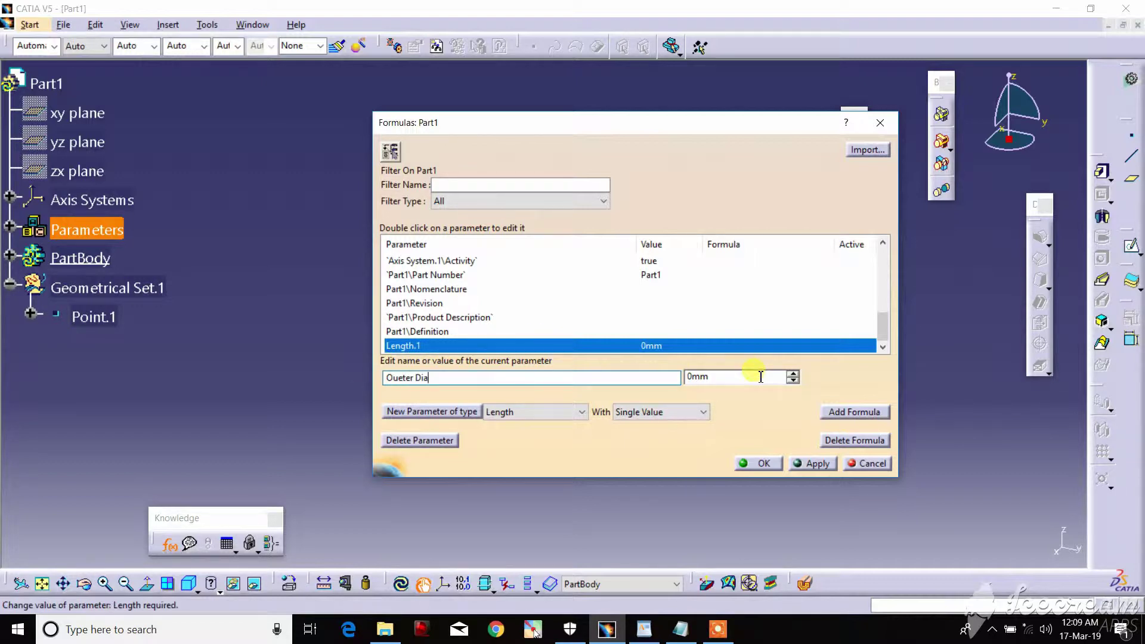
pyautogui.click(758, 377)
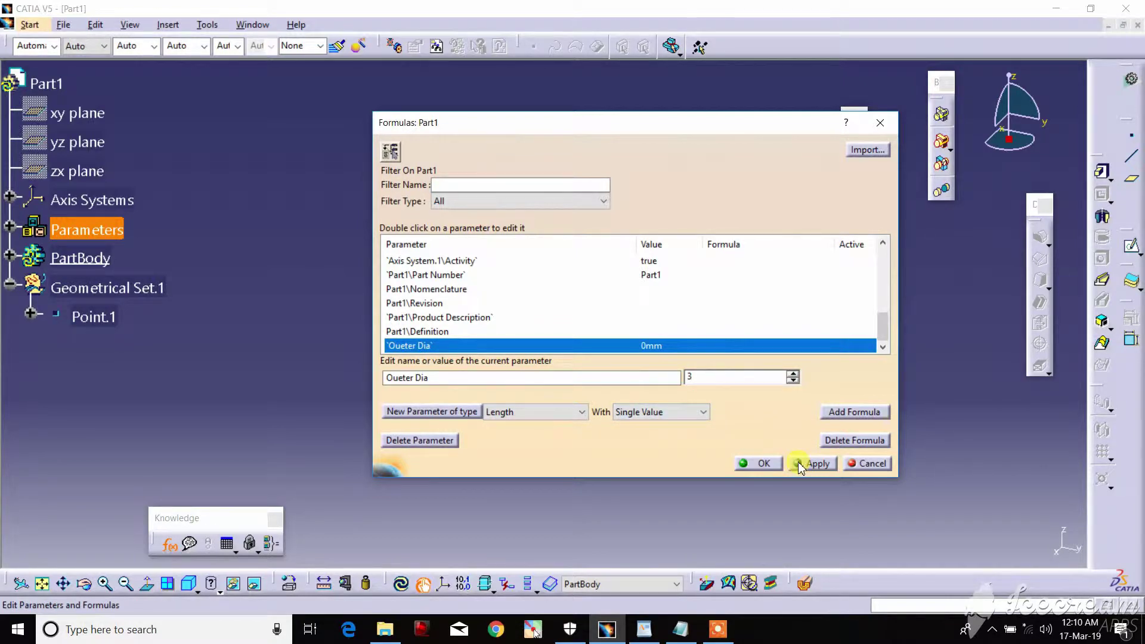
# Step: Add a second Length parameter named 'Inner Dia' with value 2mm
pyautogui.click(444, 411)
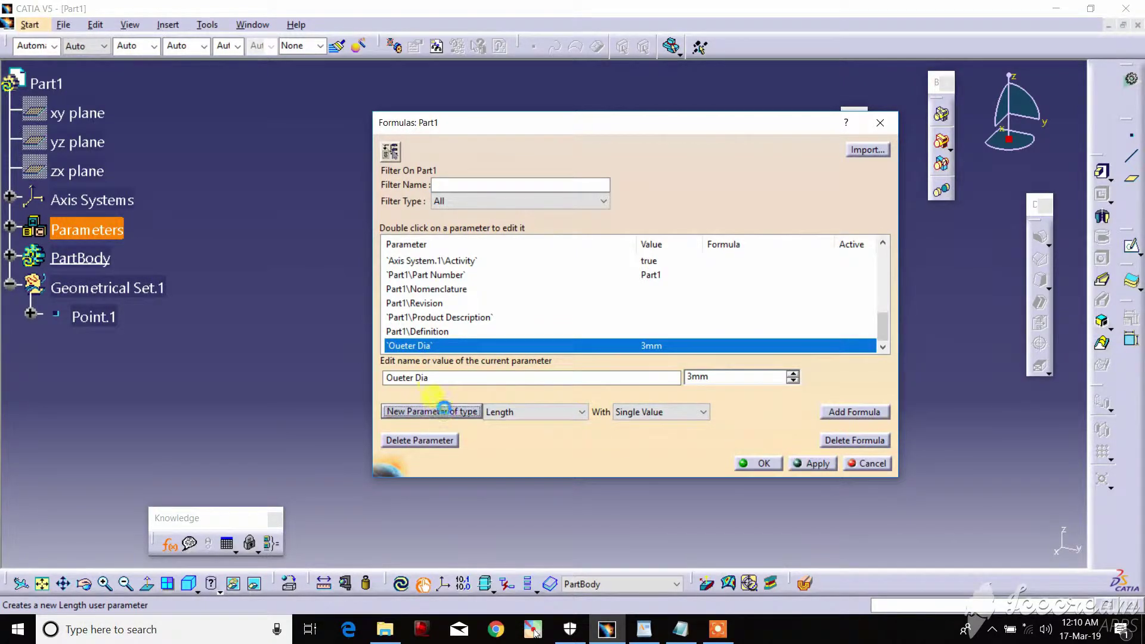
pyautogui.doubleClick(431, 379)
pyautogui.write('Inner Dia')
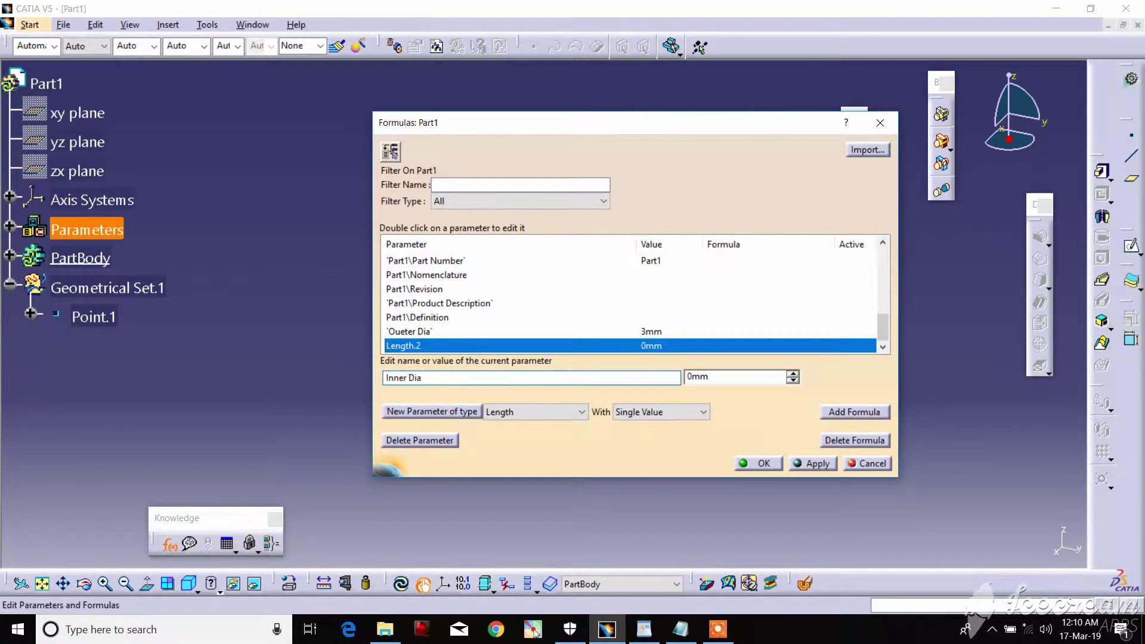
pyautogui.click(754, 378)
pyautogui.doubleClick(705, 378)
pyautogui.write('2')
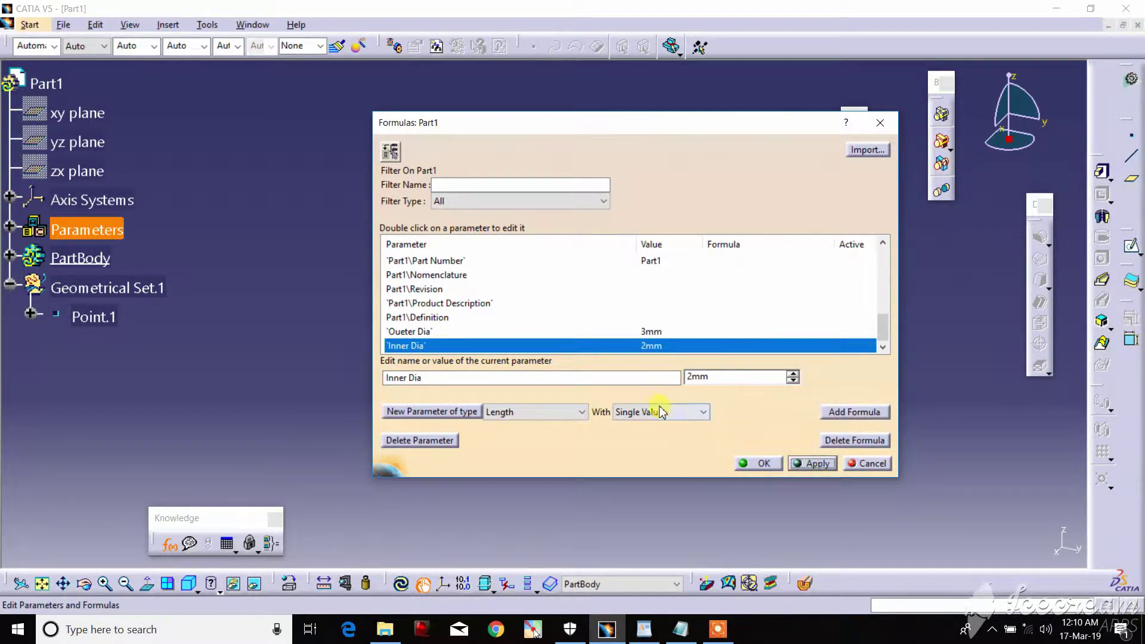
# Step: Rename the parameters to 'Oueter Radius' and 'Inner Radius'
pyautogui.click(426, 331)
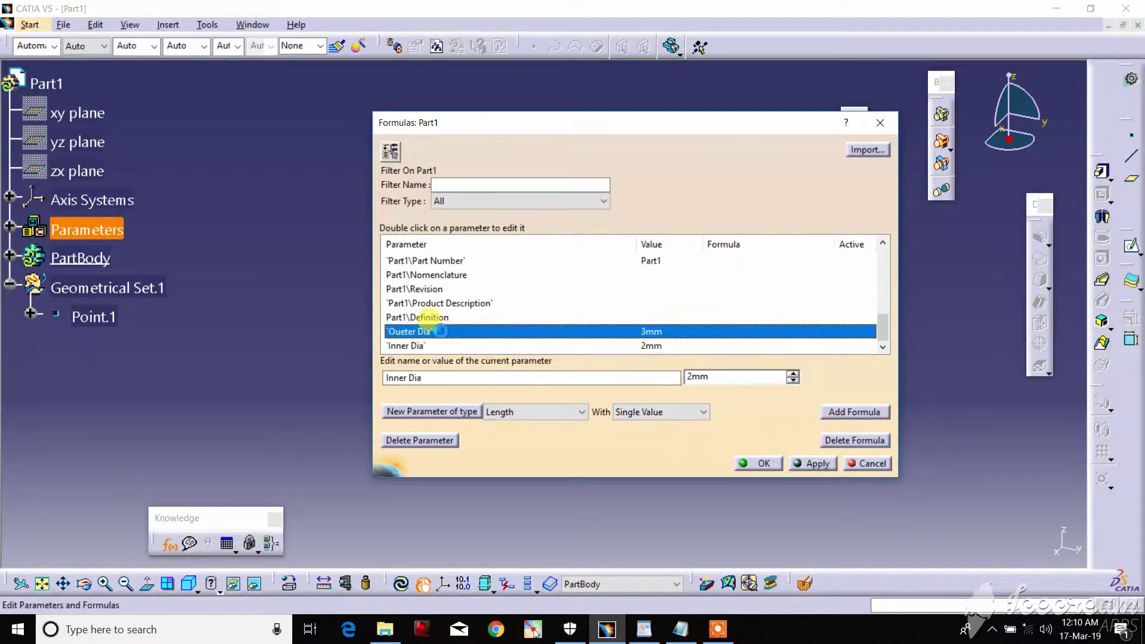
pyautogui.doubleClick(425, 378)
pyautogui.write('Radius')
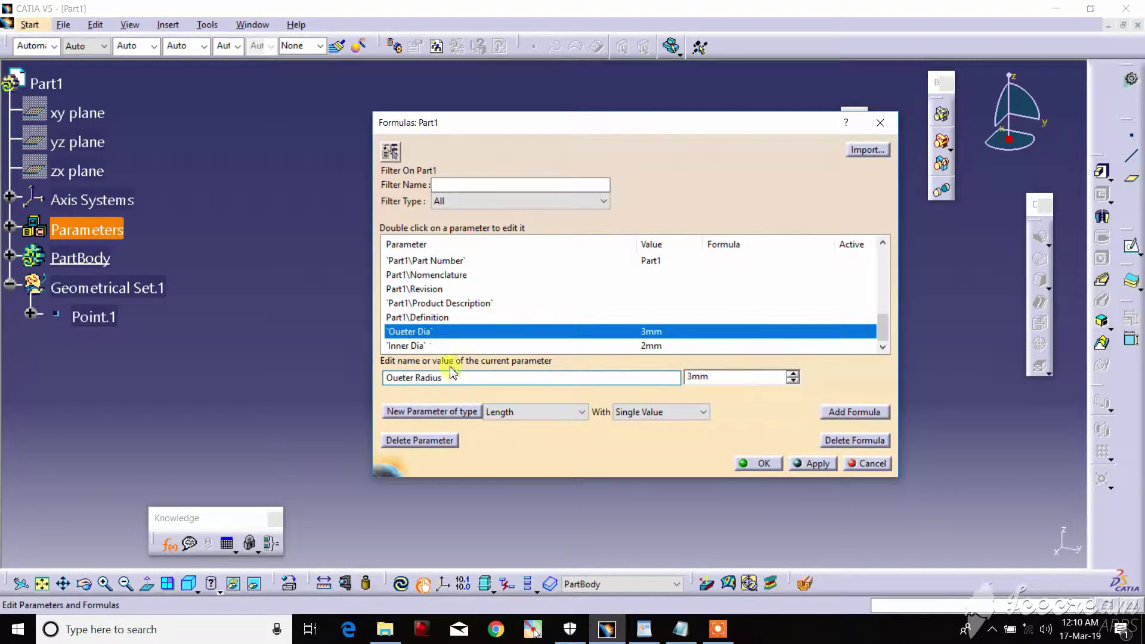
pyautogui.click(832, 467)
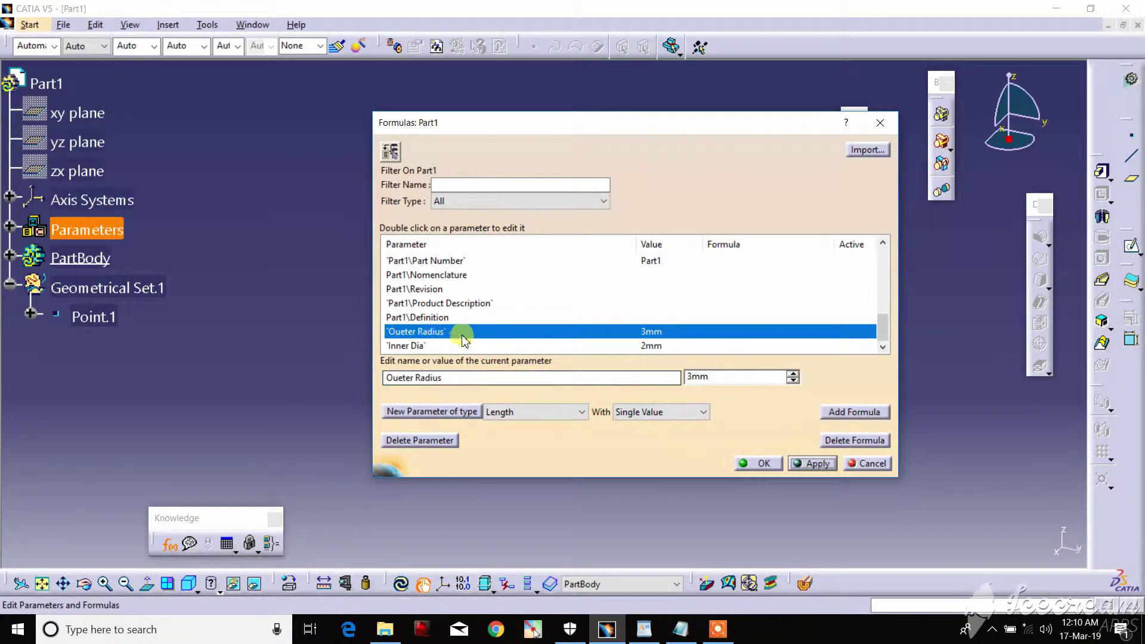
pyautogui.click(442, 342)
pyautogui.doubleClick(446, 379)
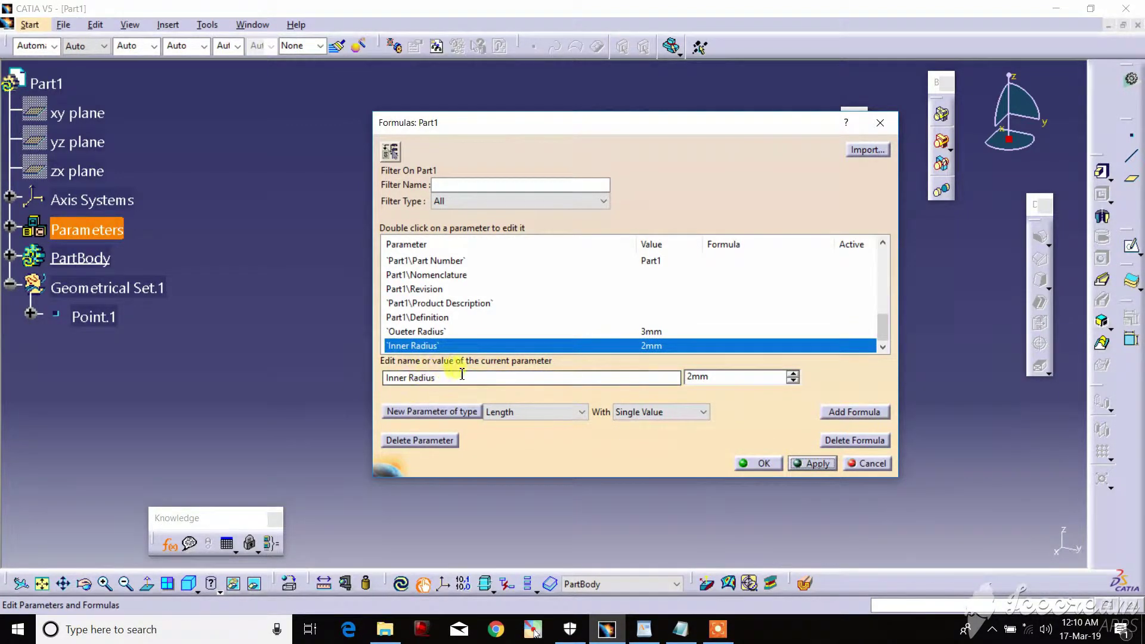
# Step: Add a new Length parameter 'Counter Radius' set to 2mm
pyautogui.click(453, 413)
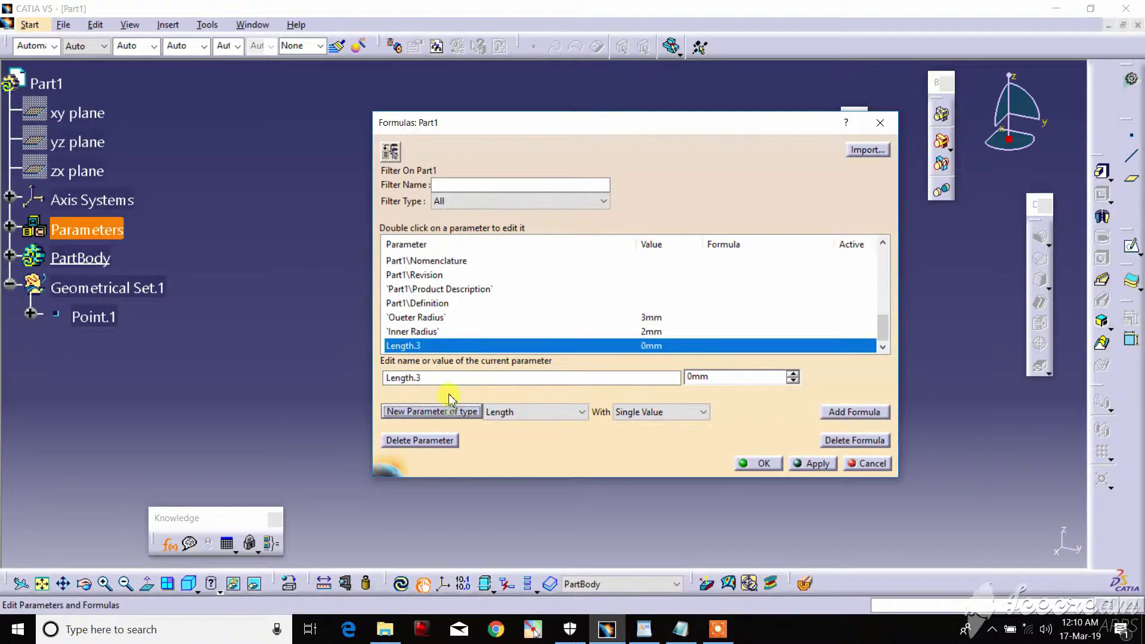
pyautogui.tripleClick(390, 377)
pyautogui.write('Counter Radius')
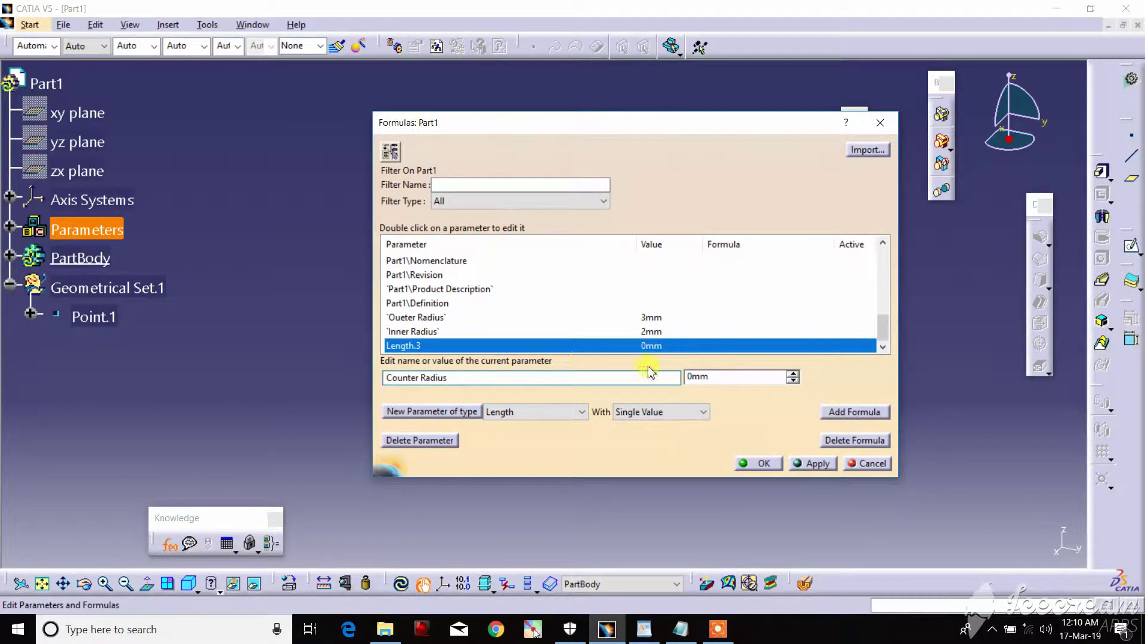
pyautogui.moveTo(741, 378); pyautogui.dragTo(698, 377)
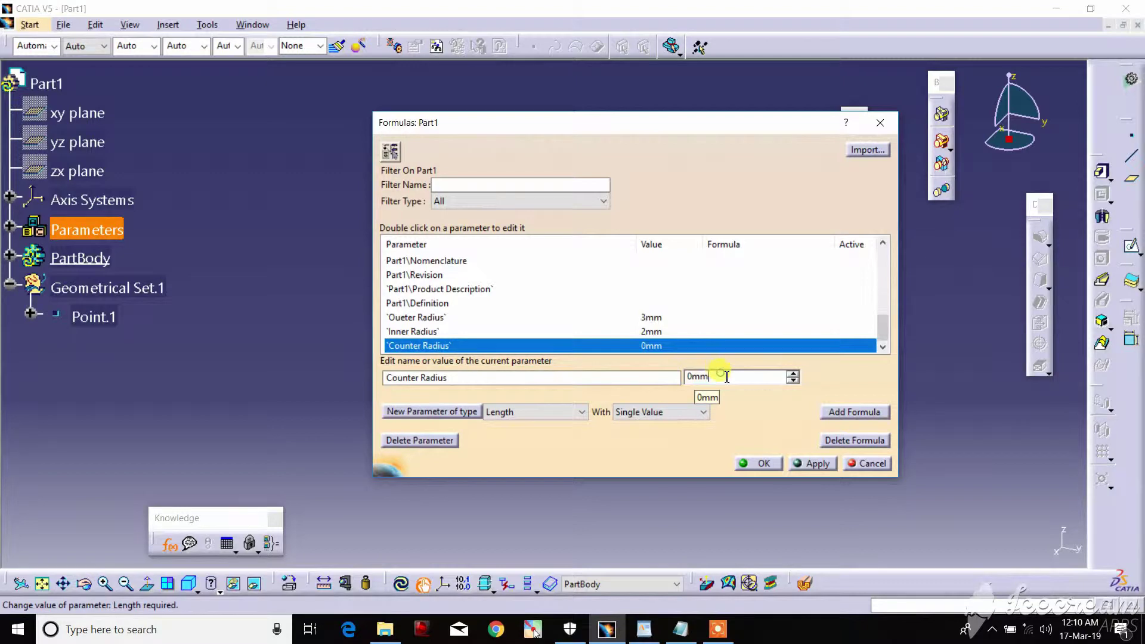
pyautogui.moveTo(727, 378); pyautogui.dragTo(665, 372)
pyautogui.write('2')
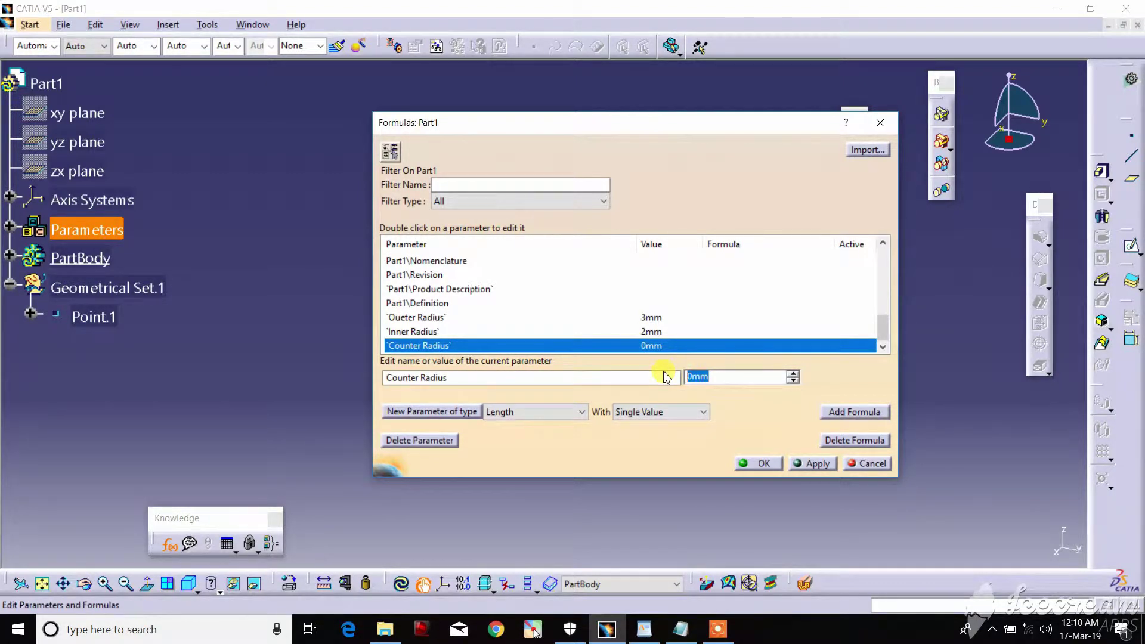
pyautogui.click(814, 463)
# Step: Change Inner Radius to 1.5mm, close Formulas and expand the Parameters branch
pyautogui.click(672, 332)
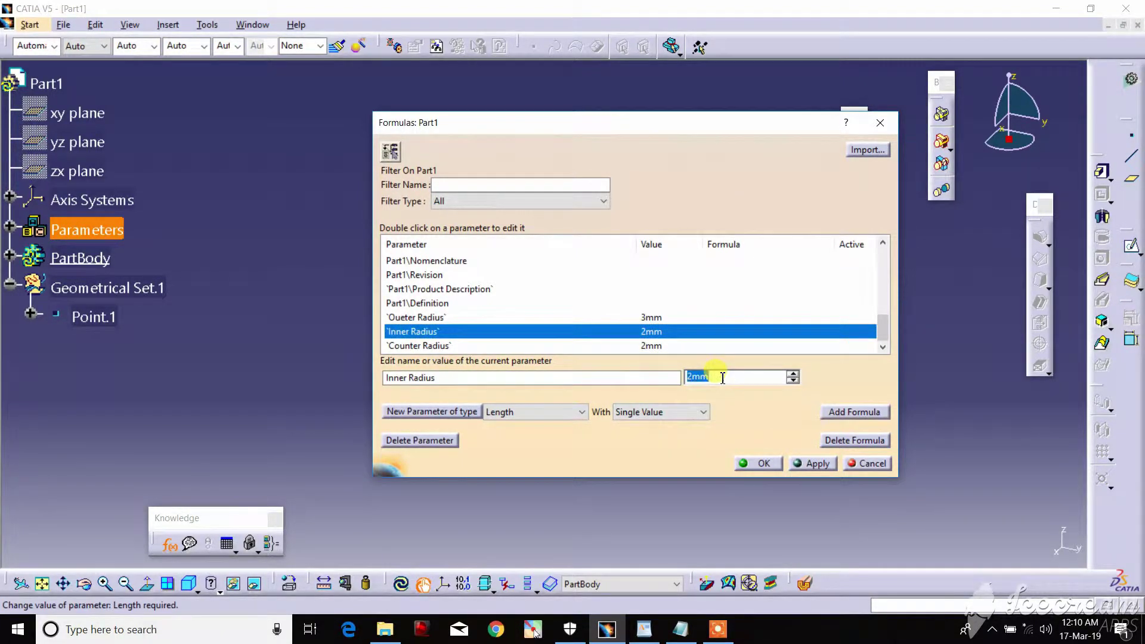
pyautogui.write('1.5')
pyautogui.click(780, 464)
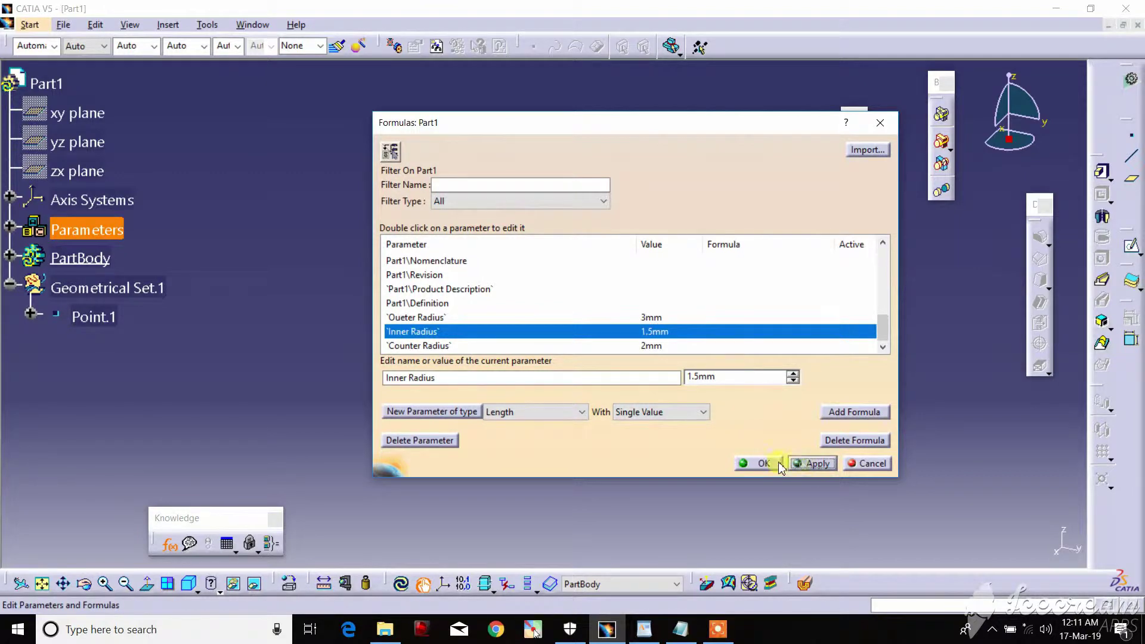
pyautogui.click(770, 465)
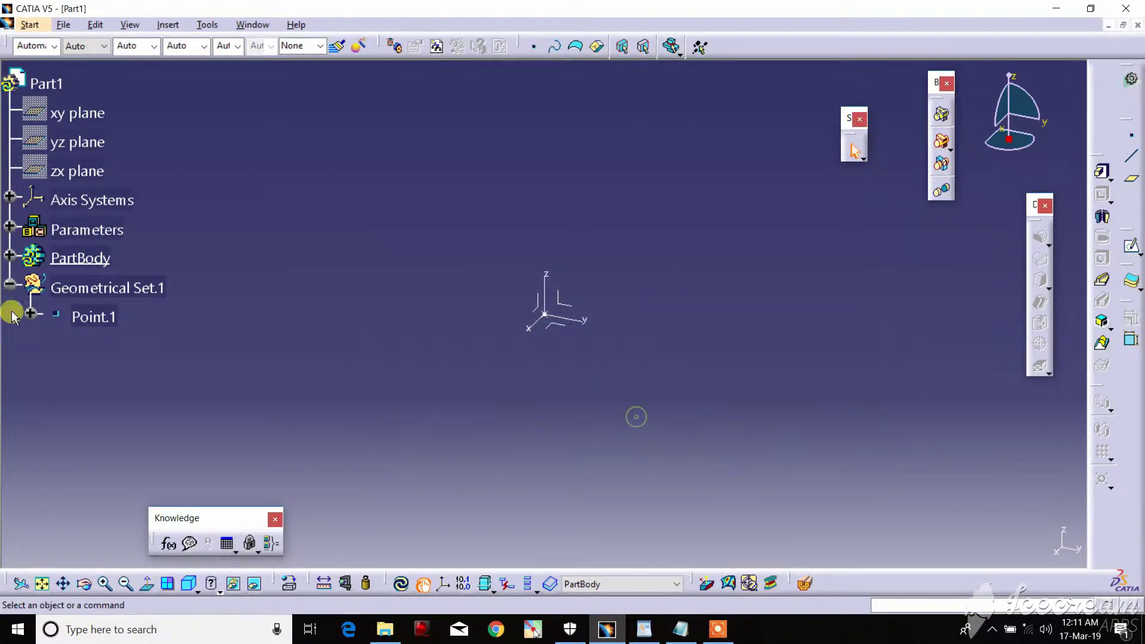
pyautogui.click(9, 230)
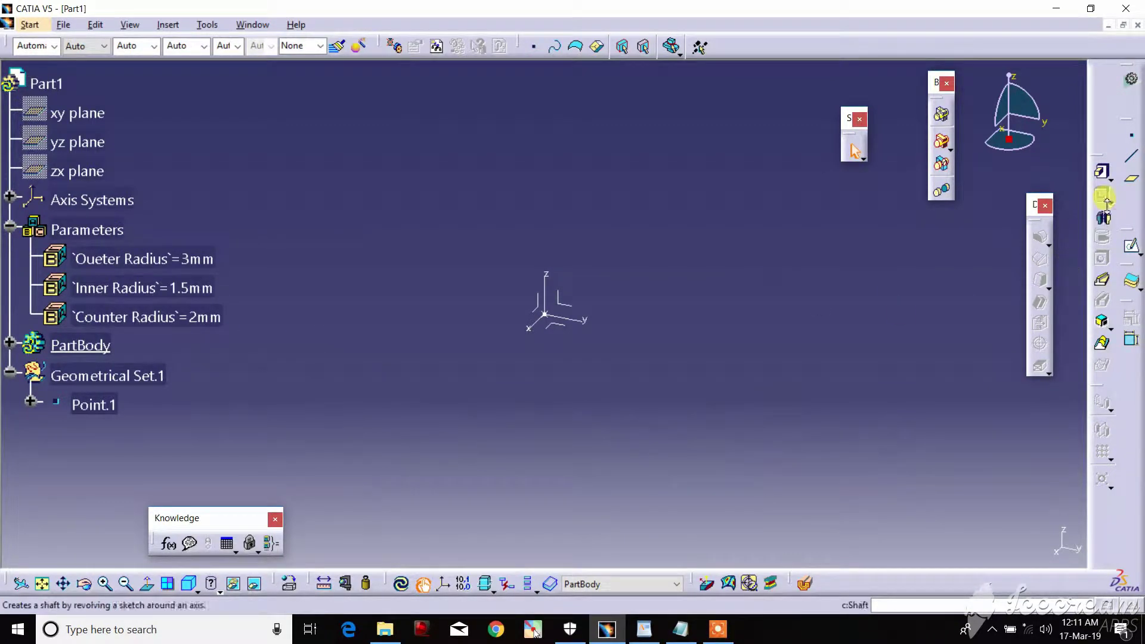
# Step: Start a sketch on the xy plane and draw a circle centred at the origin
pyautogui.click(1133, 244)
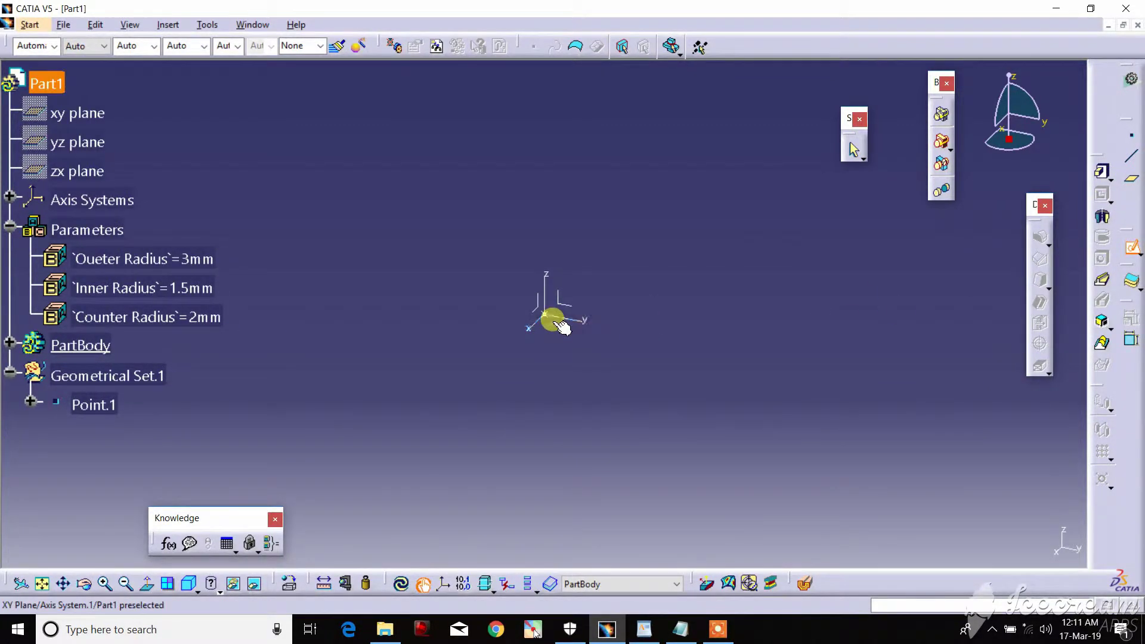
pyautogui.click(564, 299)
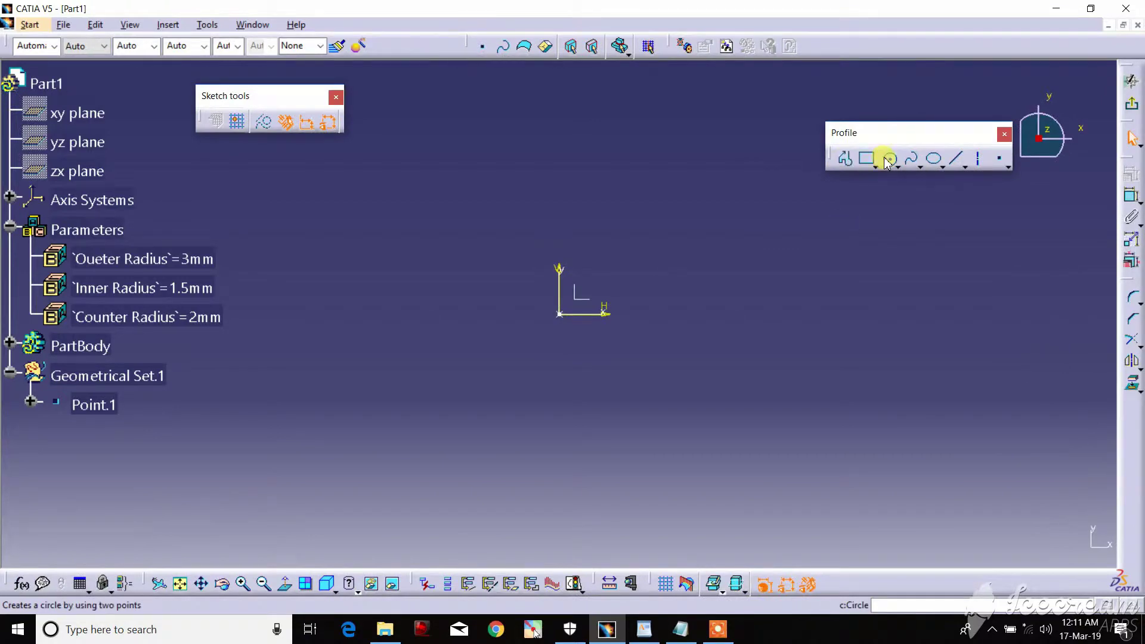
pyautogui.click(890, 159)
pyautogui.click(561, 313)
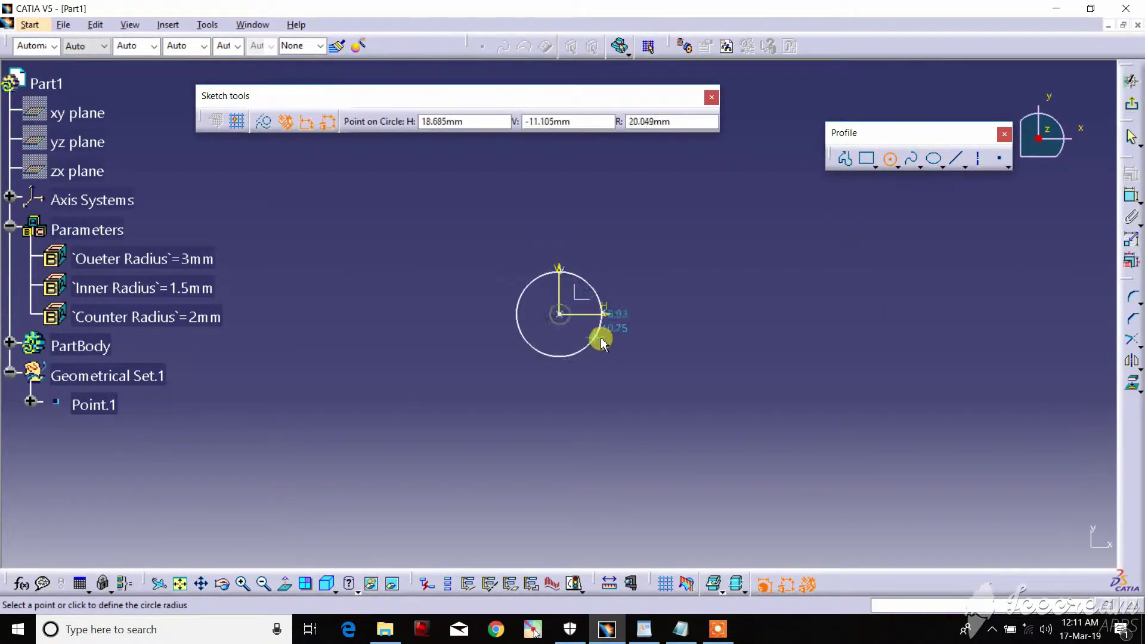
pyautogui.click(606, 340)
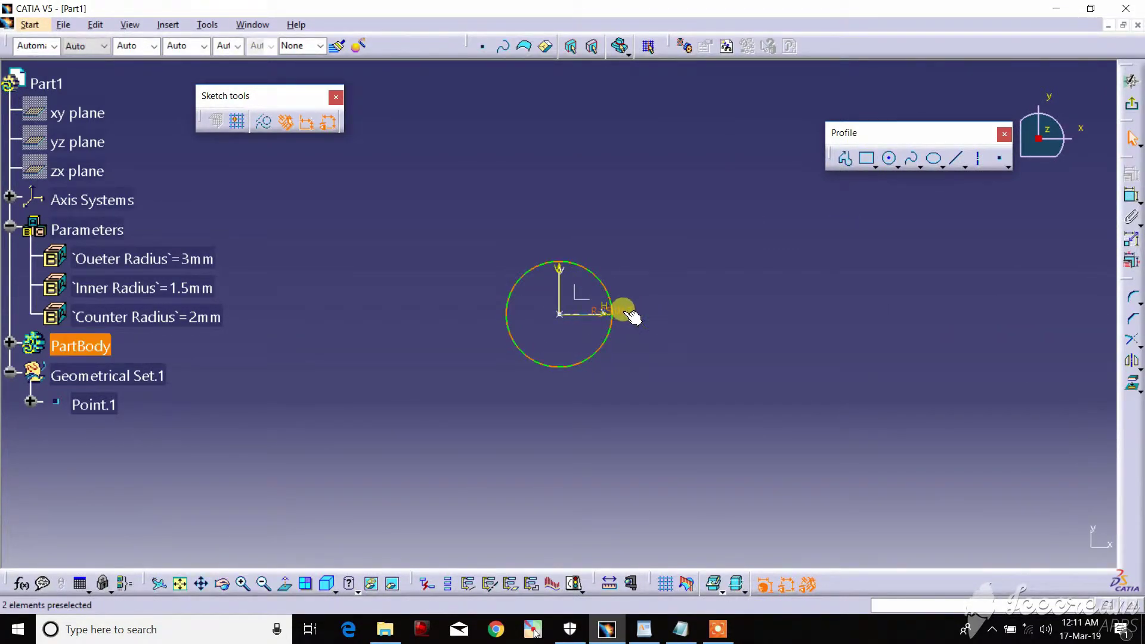
# Step: Link the circle's radius to the Oueter Radius parameter, giving 3mm
pyautogui.doubleClick(685, 306)
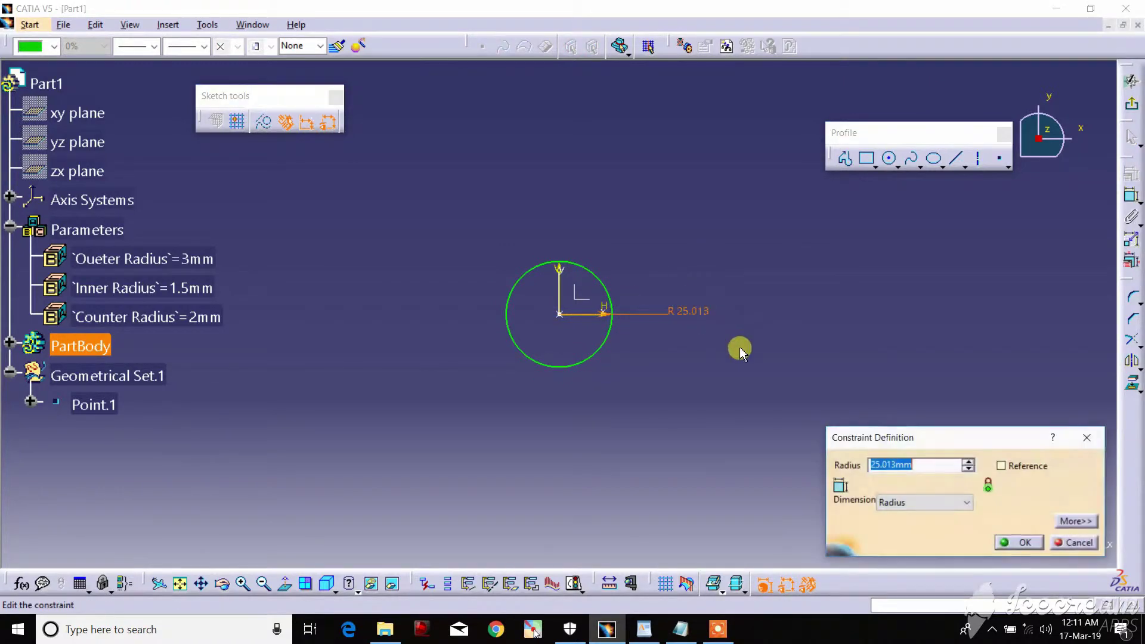
pyautogui.rightClick(924, 464)
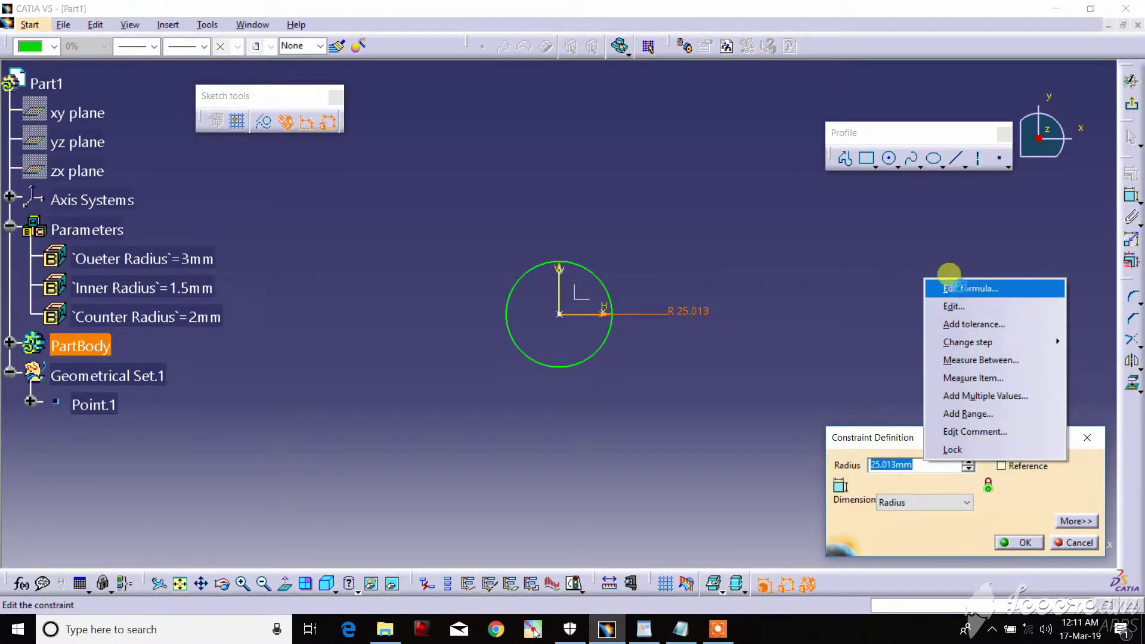
pyautogui.click(946, 288)
pyautogui.click(187, 259)
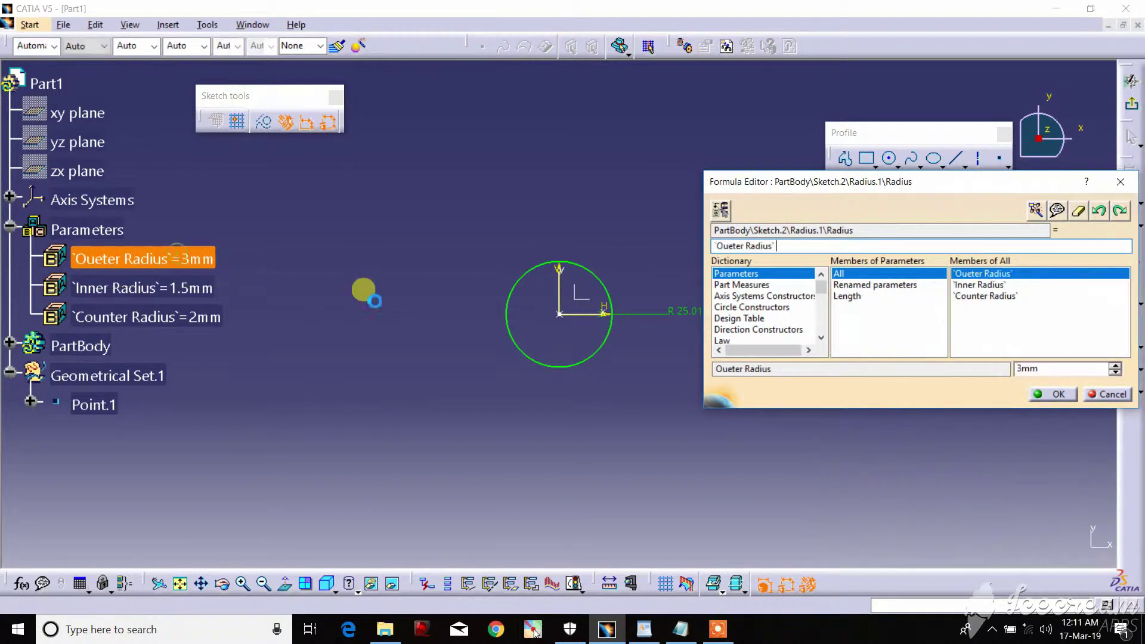
pyautogui.click(1036, 393)
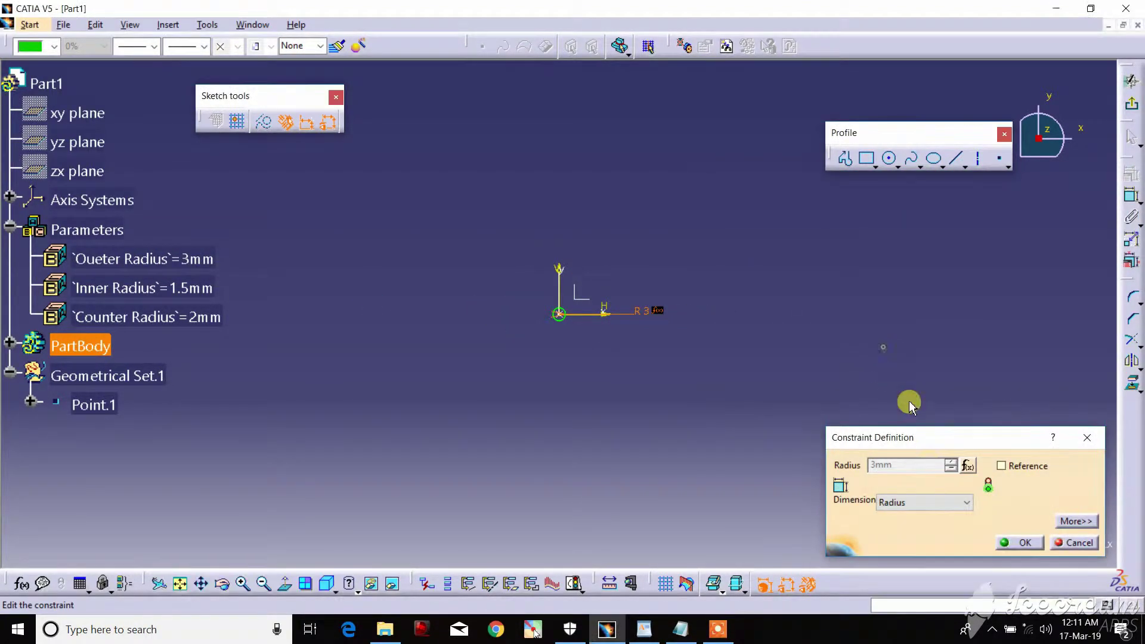
pyautogui.moveTo(919, 436); pyautogui.dragTo(713, 375)
pyautogui.click(833, 477)
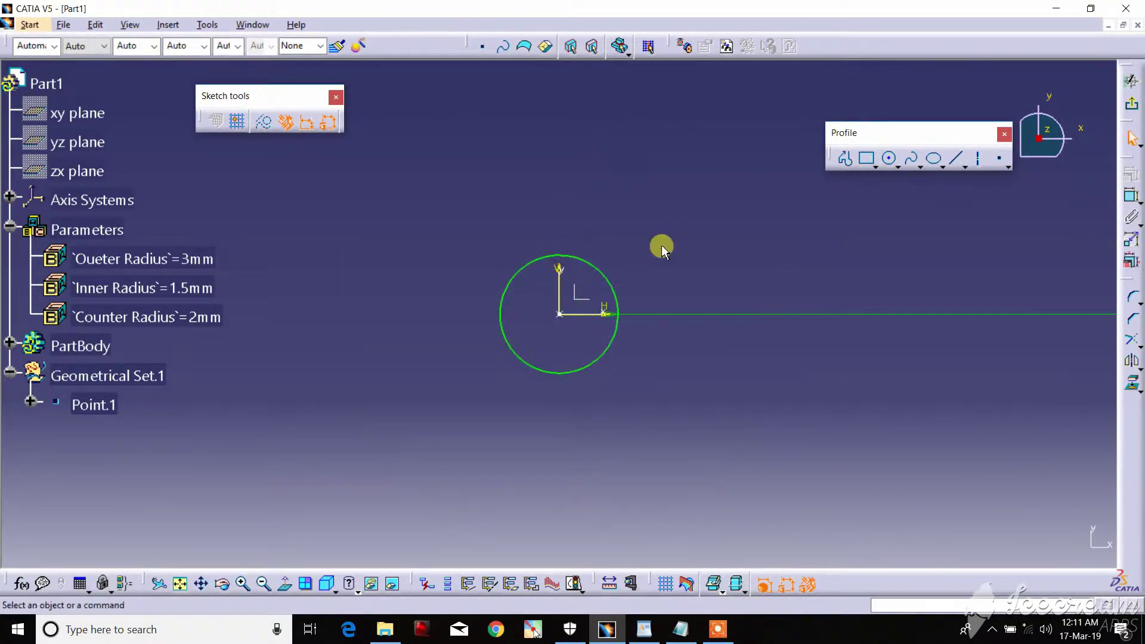
# Step: Draw a second circle centred at the origin and reposition its radius dimension
pyautogui.click(891, 163)
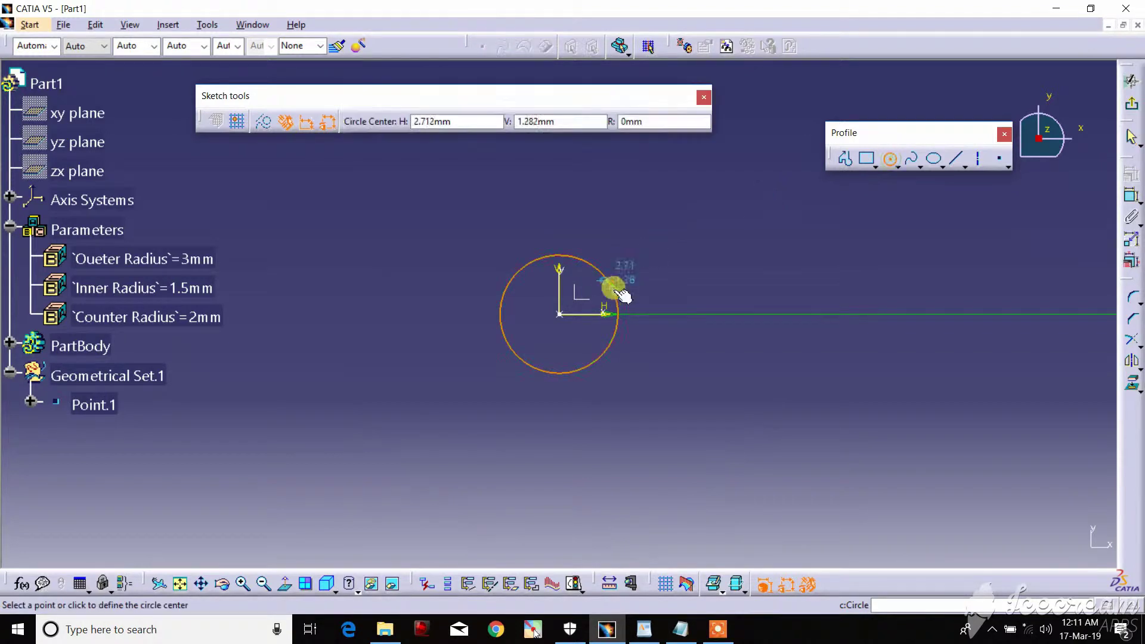
pyautogui.click(559, 315)
pyautogui.click(660, 344)
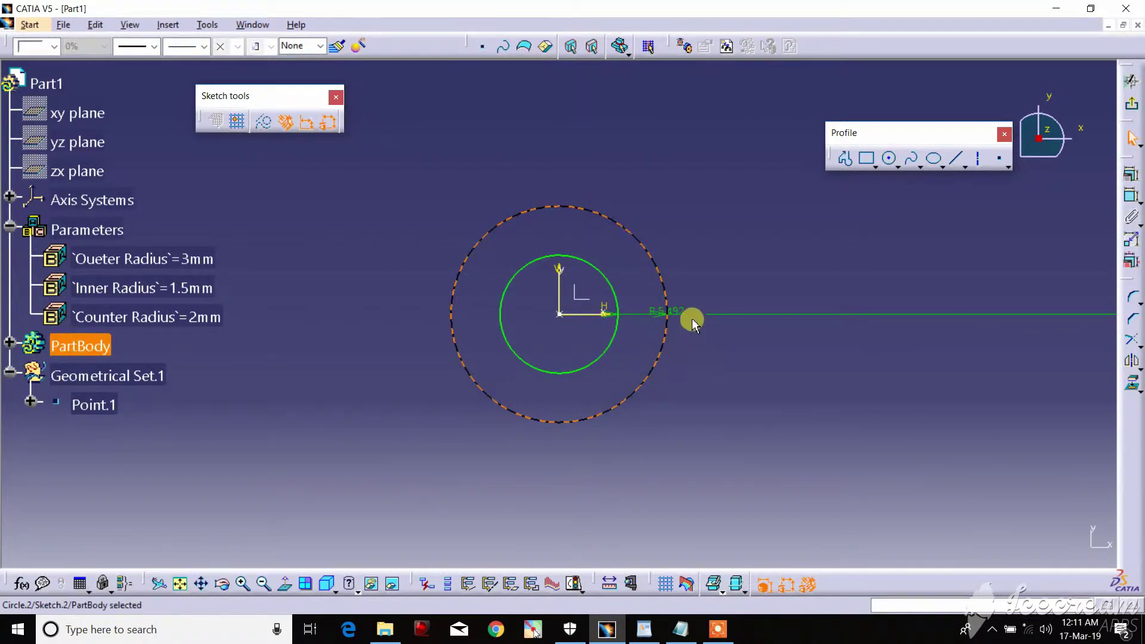
pyautogui.click(685, 311)
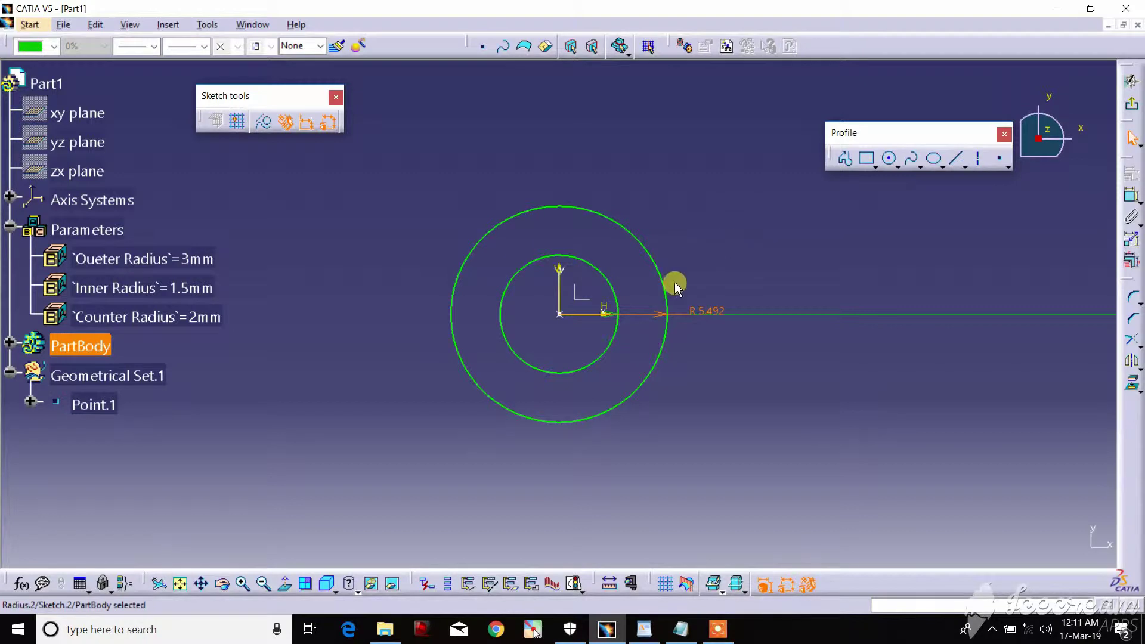
pyautogui.moveTo(659, 316); pyautogui.dragTo(712, 236)
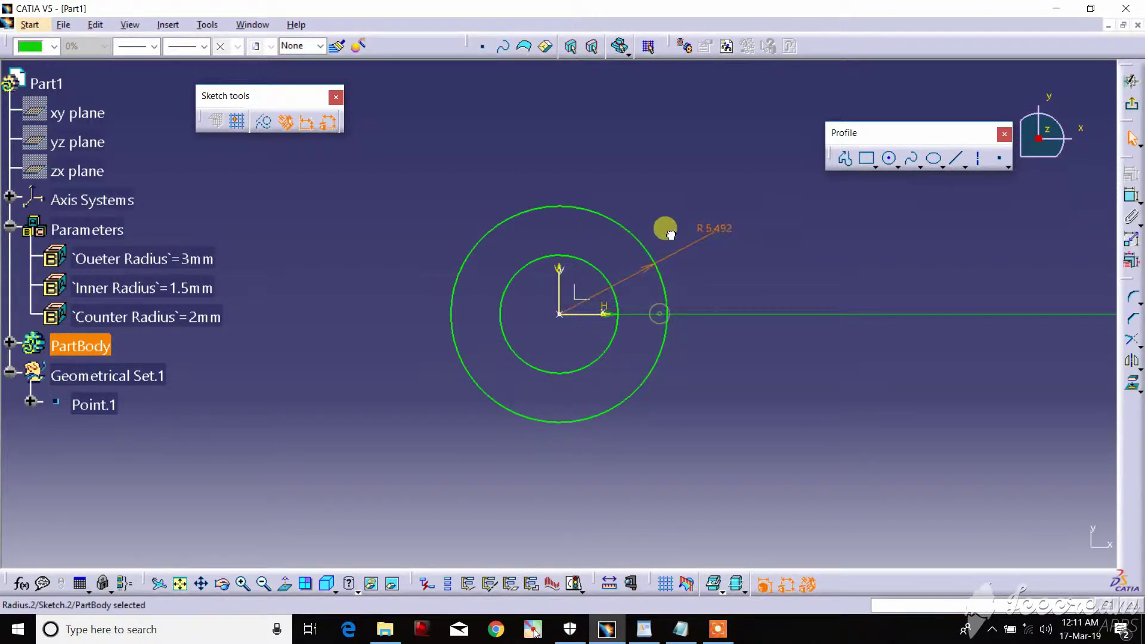
# Step: Drive the 5.492mm radius with the Inner Radius parameter, making it 1.5mm
pyautogui.doubleClick(713, 236)
pyautogui.rightClick(749, 402)
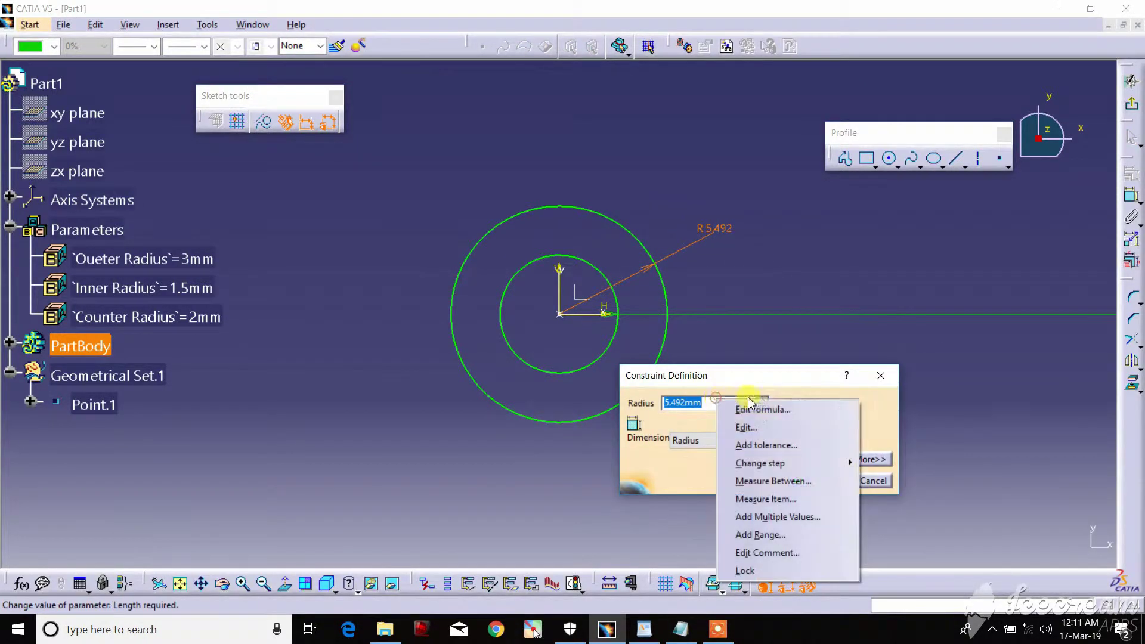
pyautogui.click(756, 409)
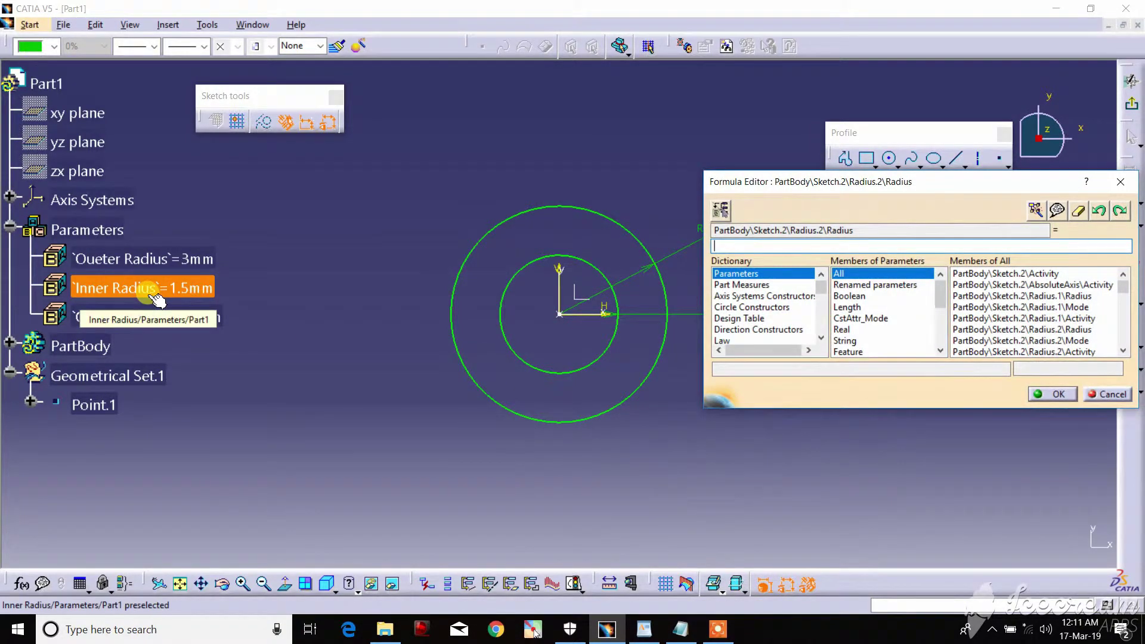
pyautogui.click(157, 298)
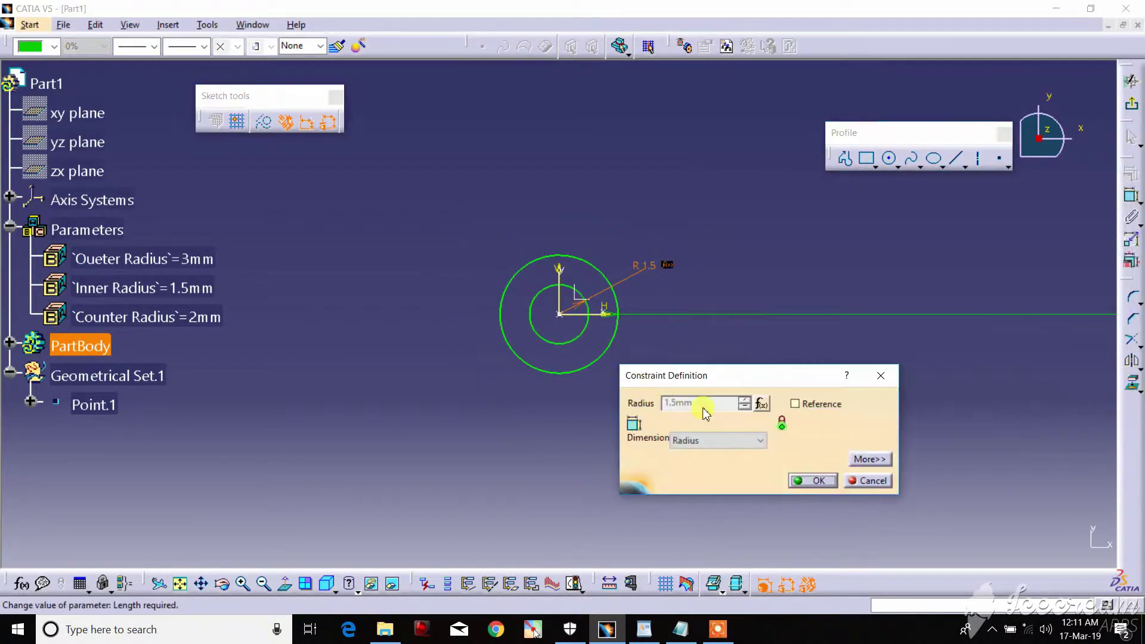
pyautogui.click(806, 477)
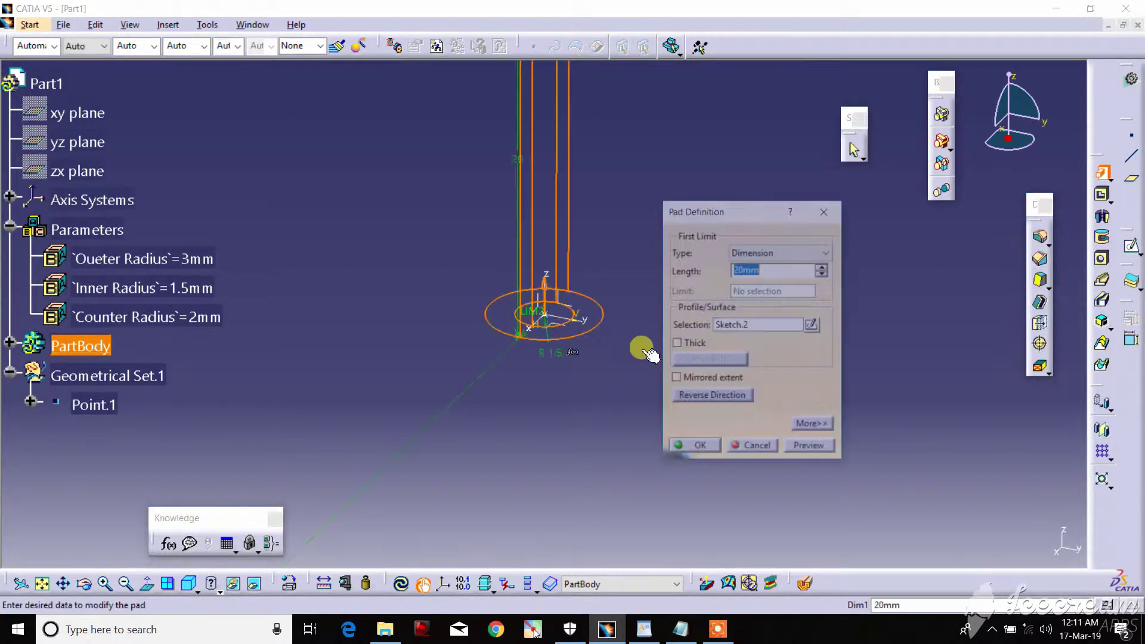
# Step: Pad Sketch.2 20mm in reversed direction along the axis system's Z axis, not normal to profile
pyautogui.click(706, 397)
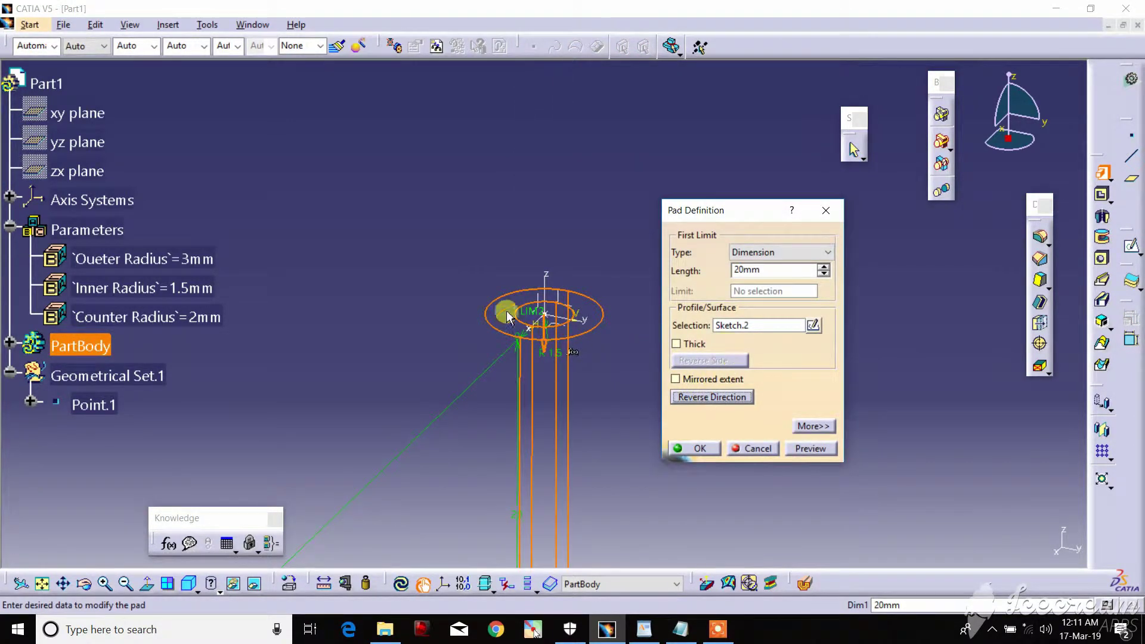
pyautogui.moveTo(506, 316); pyautogui.dragTo(467, 200, button='middle')
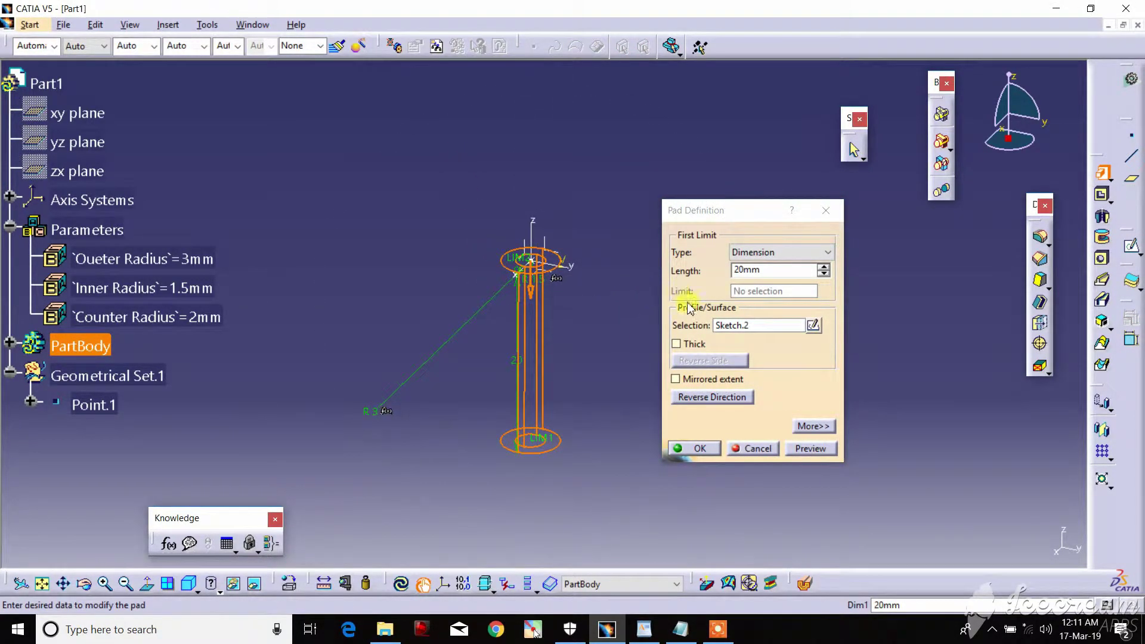
pyautogui.click(813, 426)
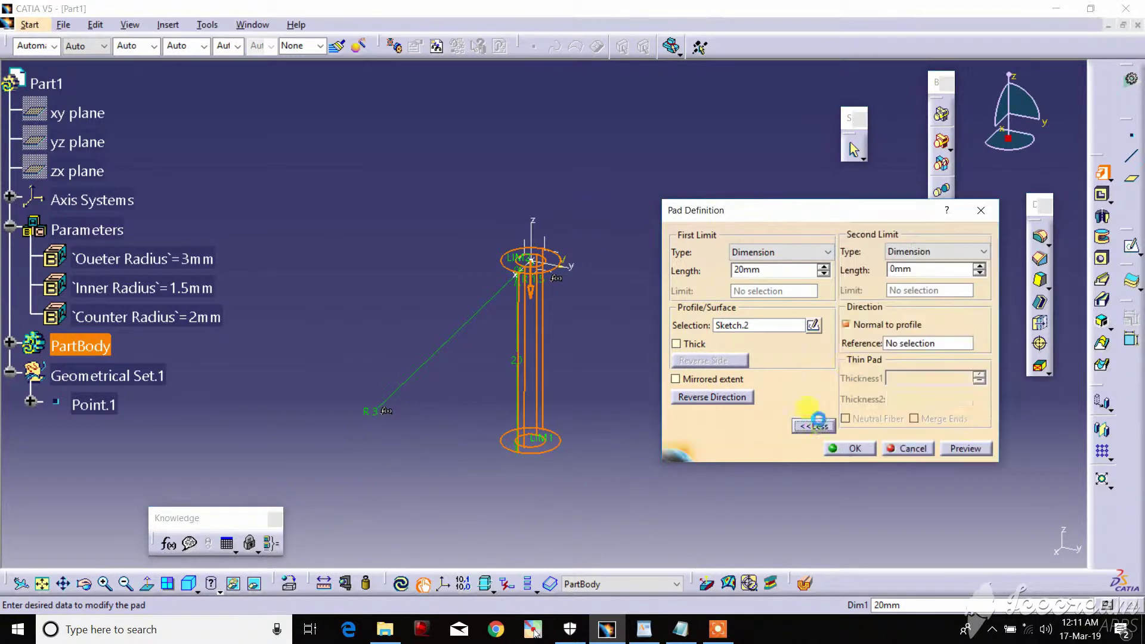
pyautogui.click(910, 328)
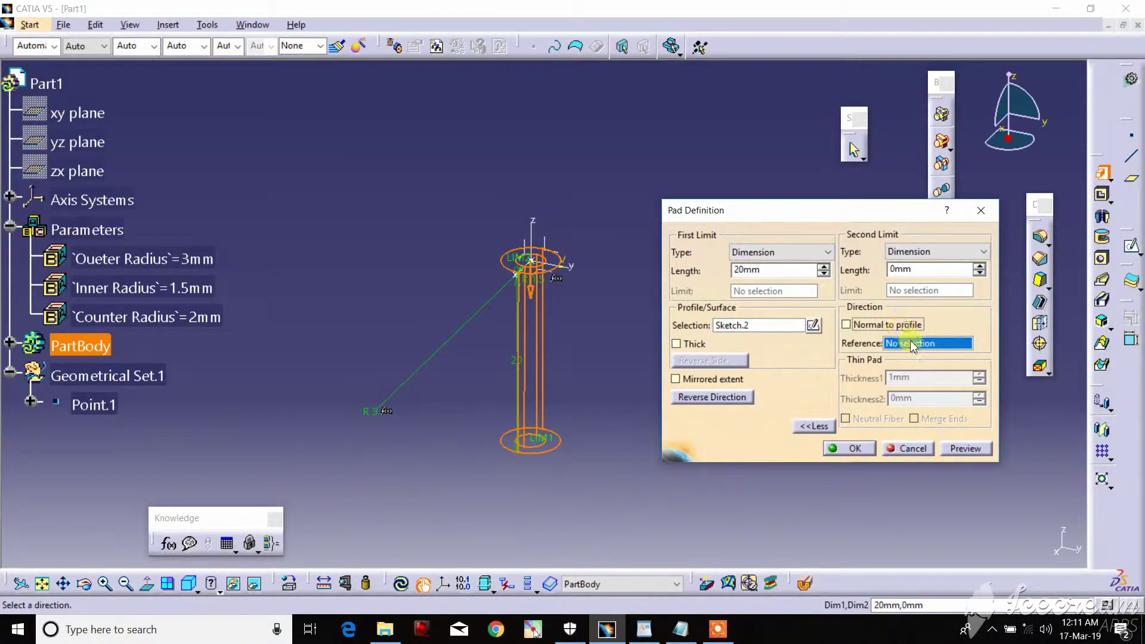
pyautogui.click(545, 228)
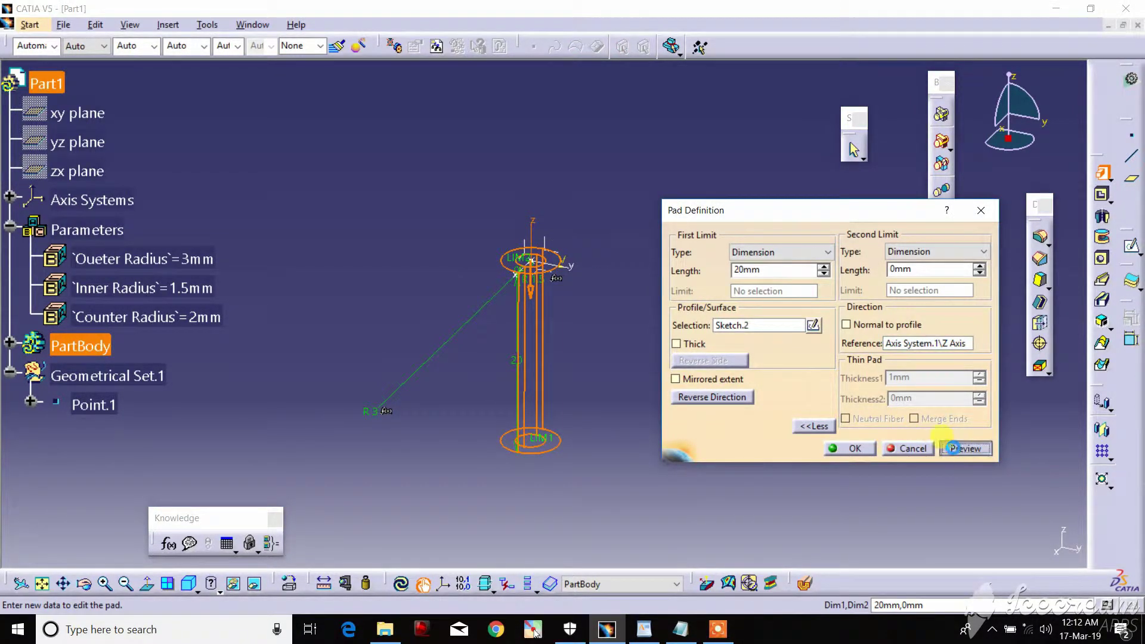
pyautogui.click(953, 449)
pyautogui.click(853, 448)
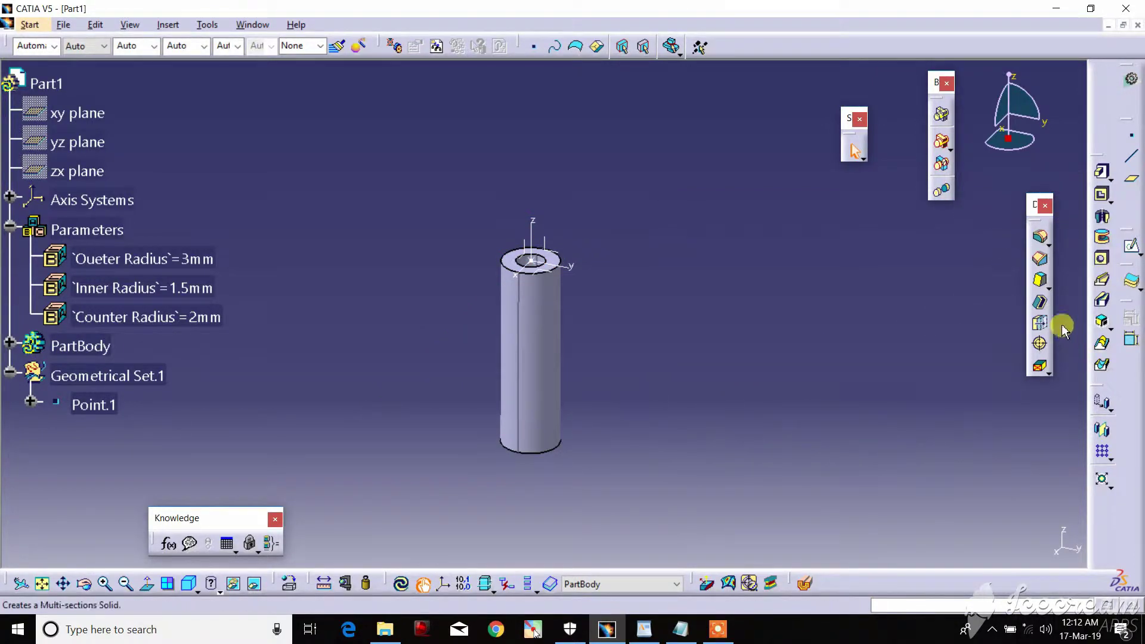
# Step: Start a draft on the tube's outer face and inner bore face
pyautogui.click(1040, 279)
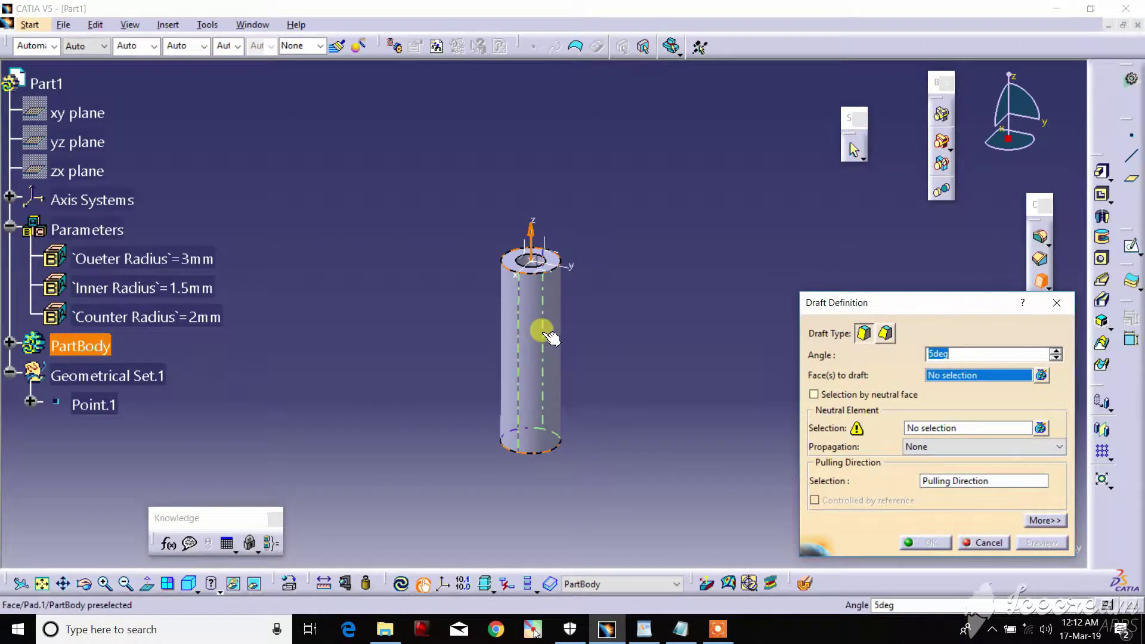
pyautogui.click(549, 334)
pyautogui.keyDown('ctrl'); pyautogui.moveTo(528, 301); pyautogui.dragTo(528, 179, button='middle'); pyautogui.keyUp('ctrl')
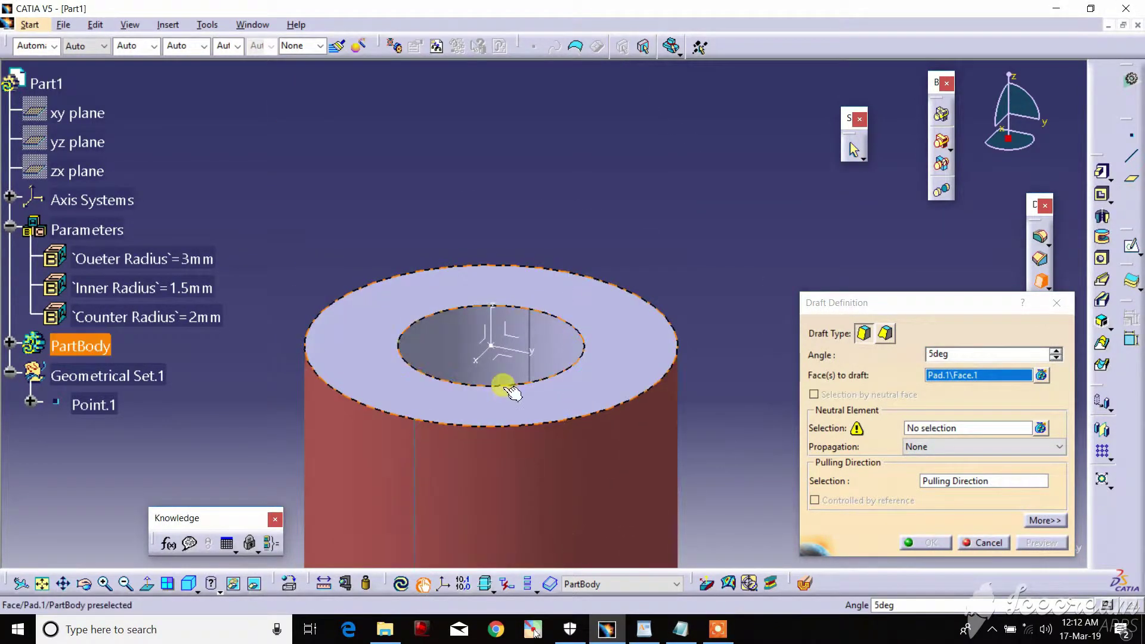
pyautogui.click(452, 328)
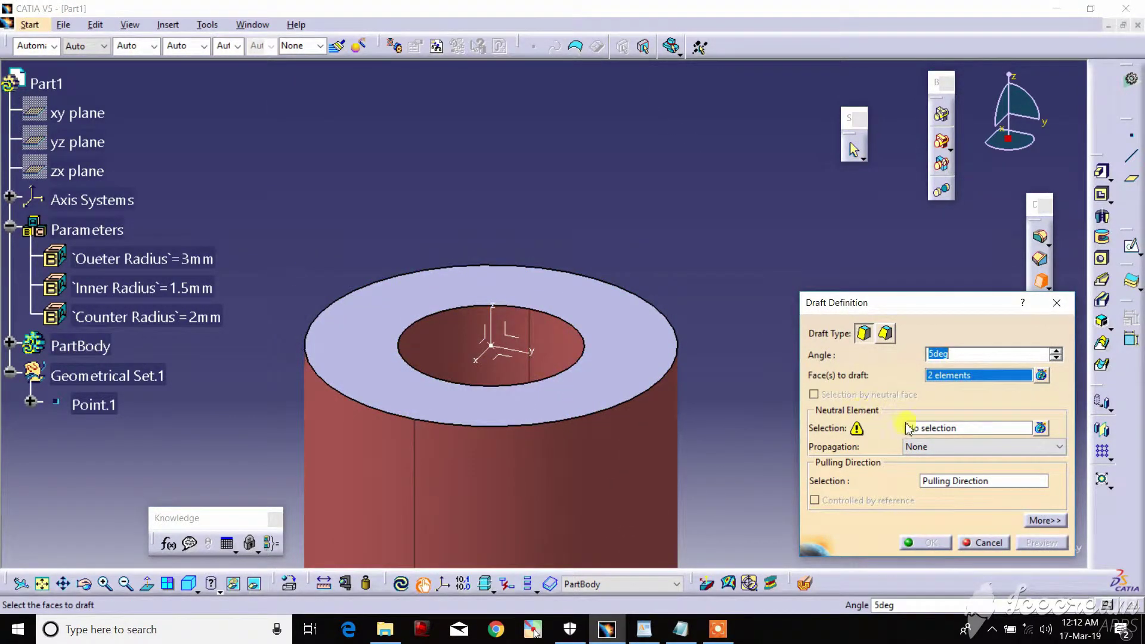
# Step: Set the axis system's XY plane as neutral element and apply the 1° Draft.1
pyautogui.click(907, 428)
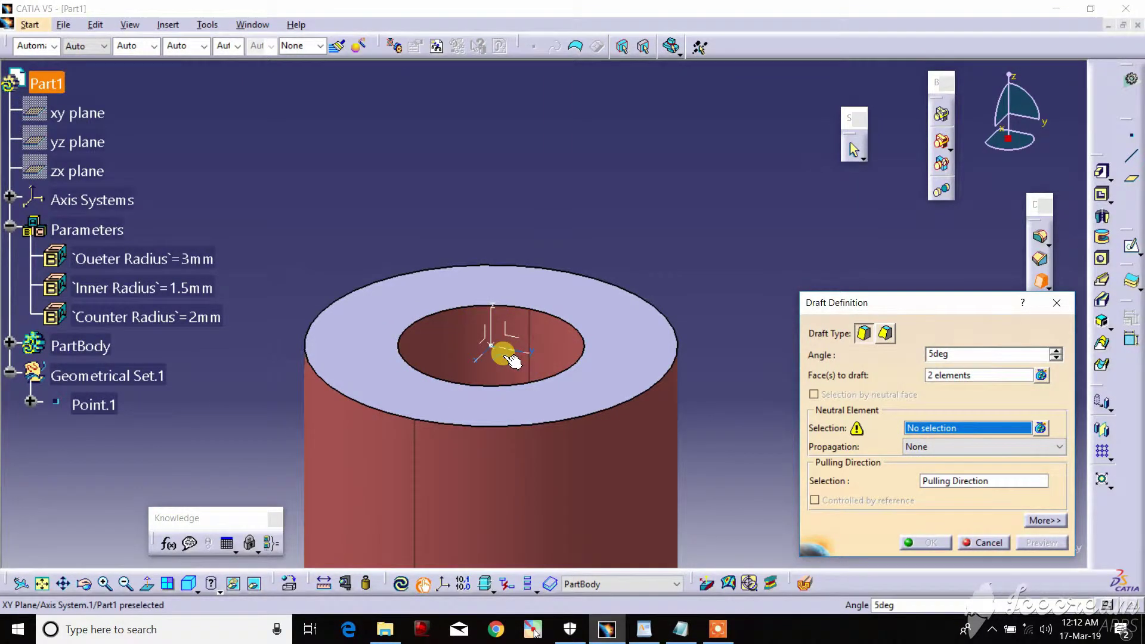
pyautogui.click(585, 292)
pyautogui.moveTo(589, 289)
pyautogui.keyDown('ctrl'); pyautogui.mouseDown(button='middle')
pyautogui.moveTo(593, 410)
pyautogui.moveTo(621, 257)
pyautogui.mouseUp(button='middle'); pyautogui.keyUp('ctrl')
pyautogui.click(1041, 543)
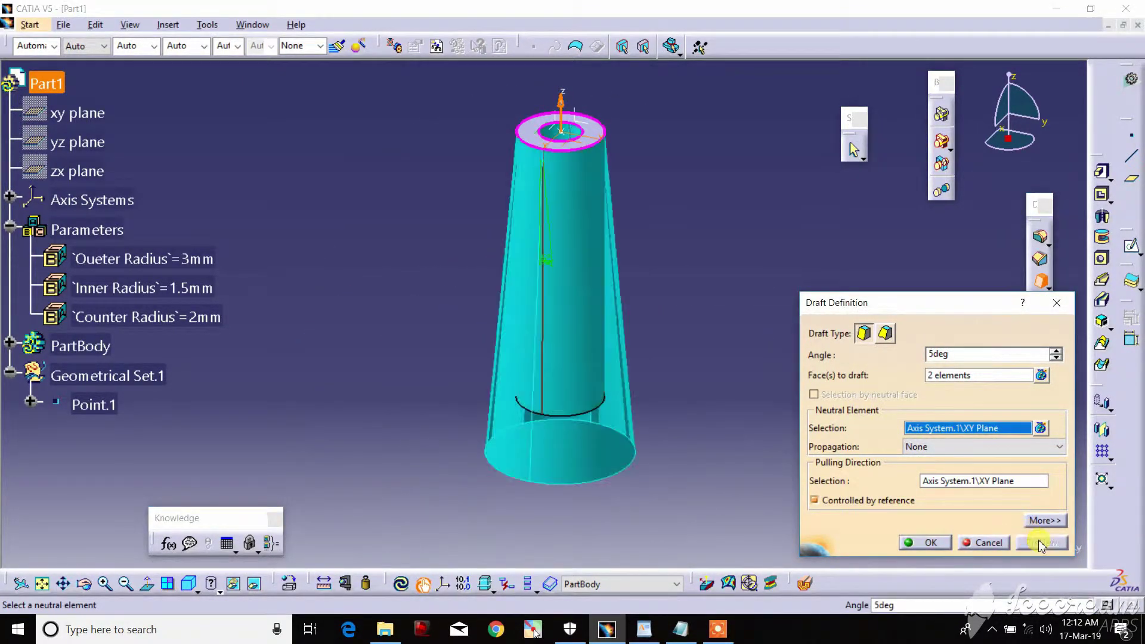
pyautogui.moveTo(499, 395); pyautogui.dragTo(520, 357, button='middle')
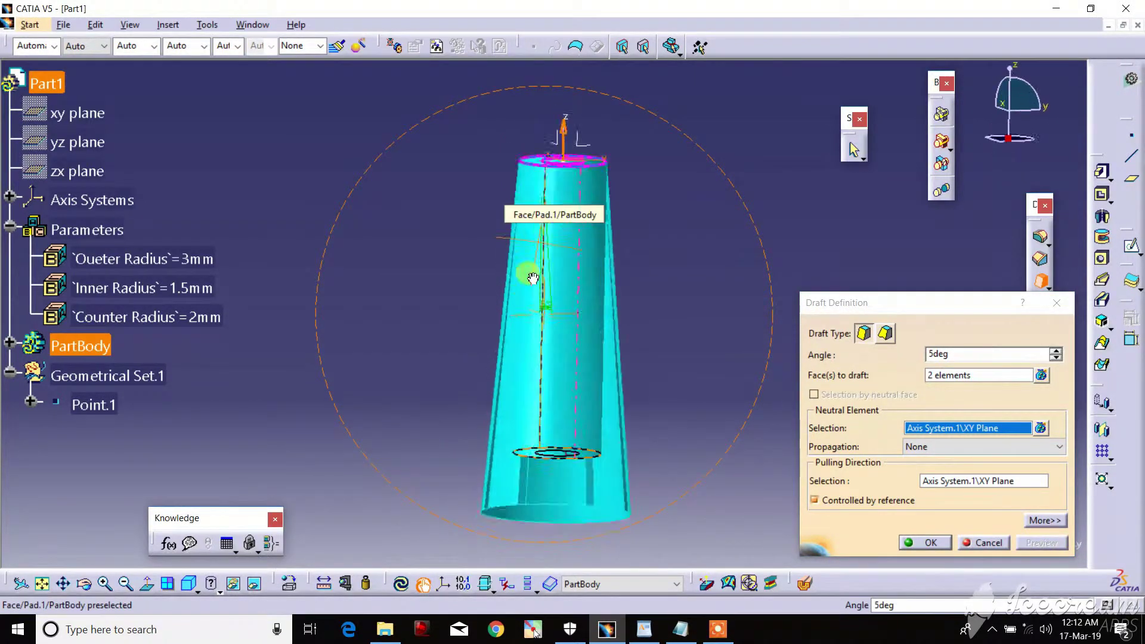
pyautogui.moveTo(959, 355); pyautogui.dragTo(891, 356)
pyautogui.write('1')
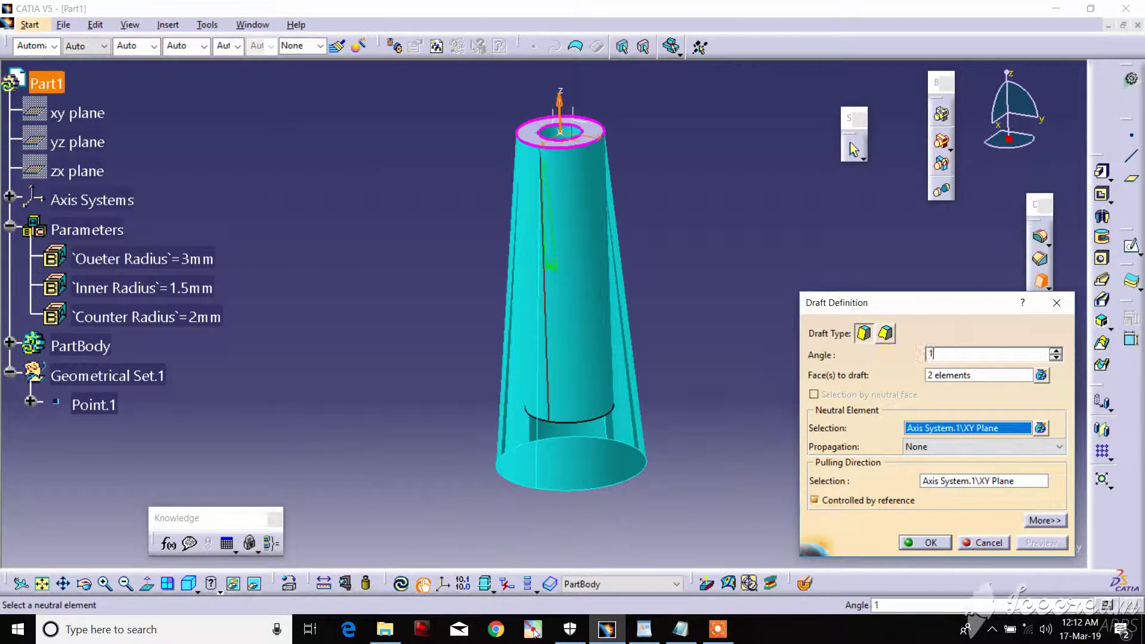
pyautogui.click(944, 542)
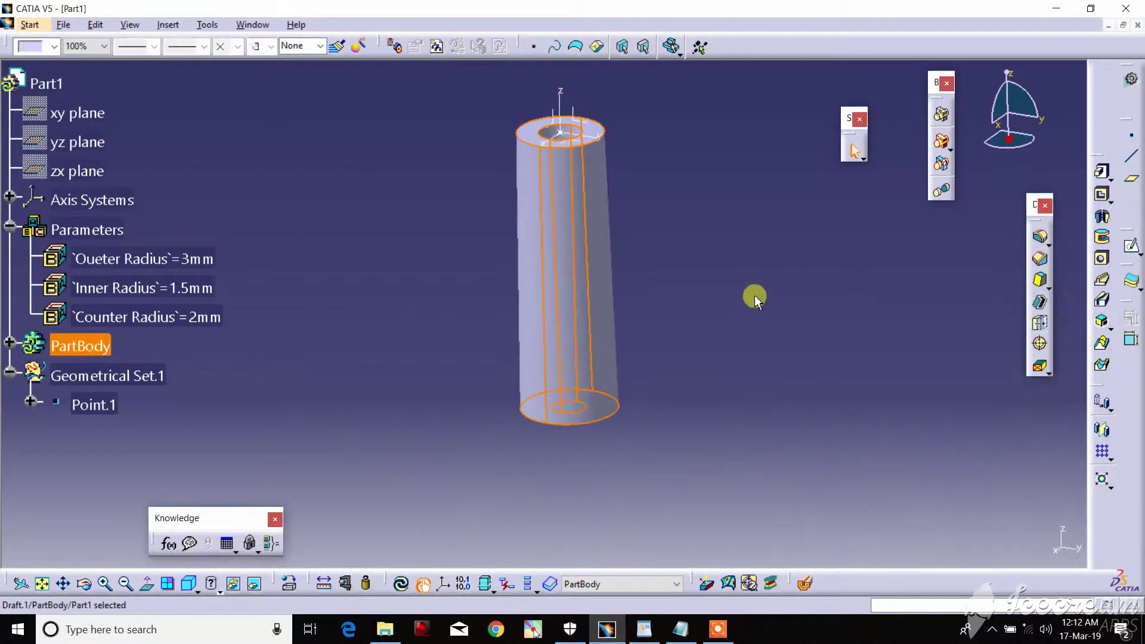
pyautogui.moveTo(567, 203); pyautogui.dragTo(567, 289, button='middle')
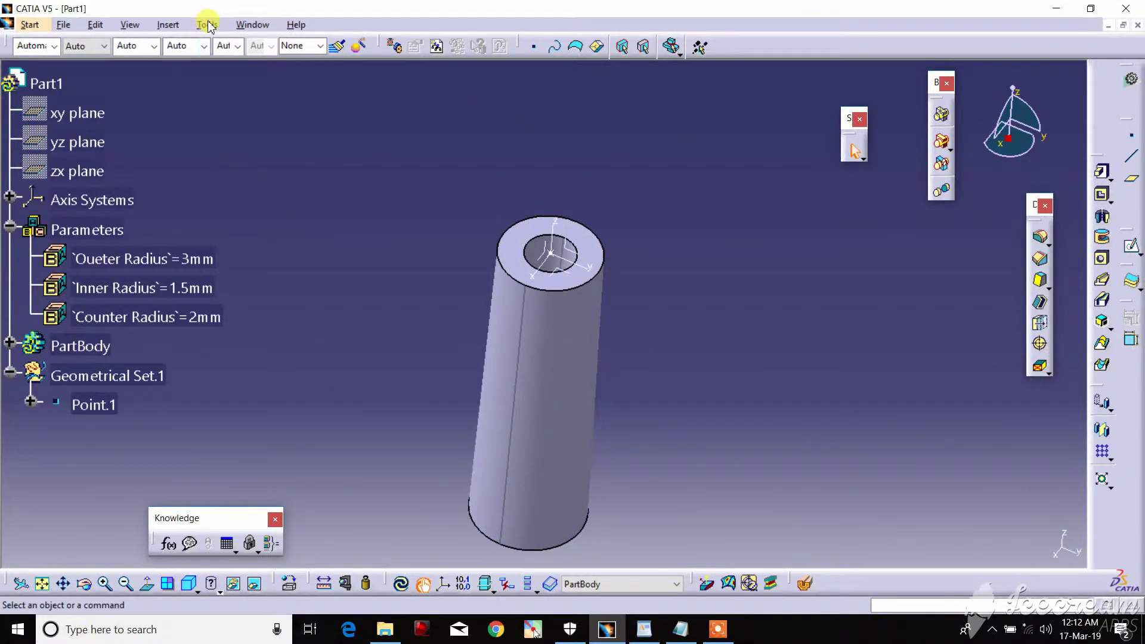
# Step: Insert a new body, Body.2, and start a sketch on the axis system plane atop the tube
pyautogui.click(165, 27)
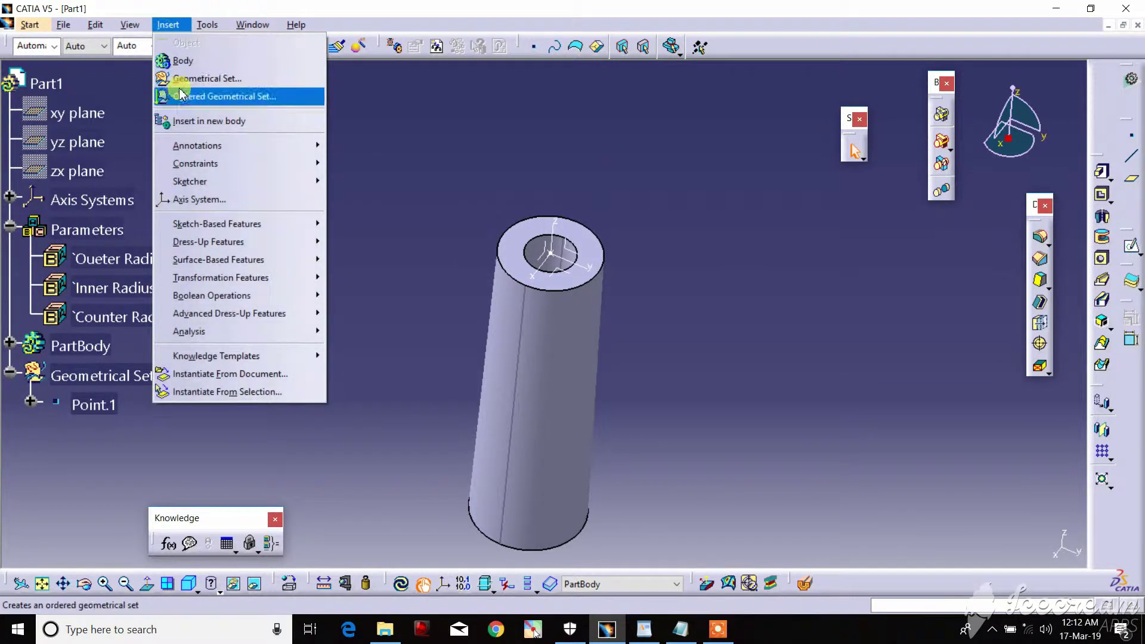
pyautogui.click(193, 57)
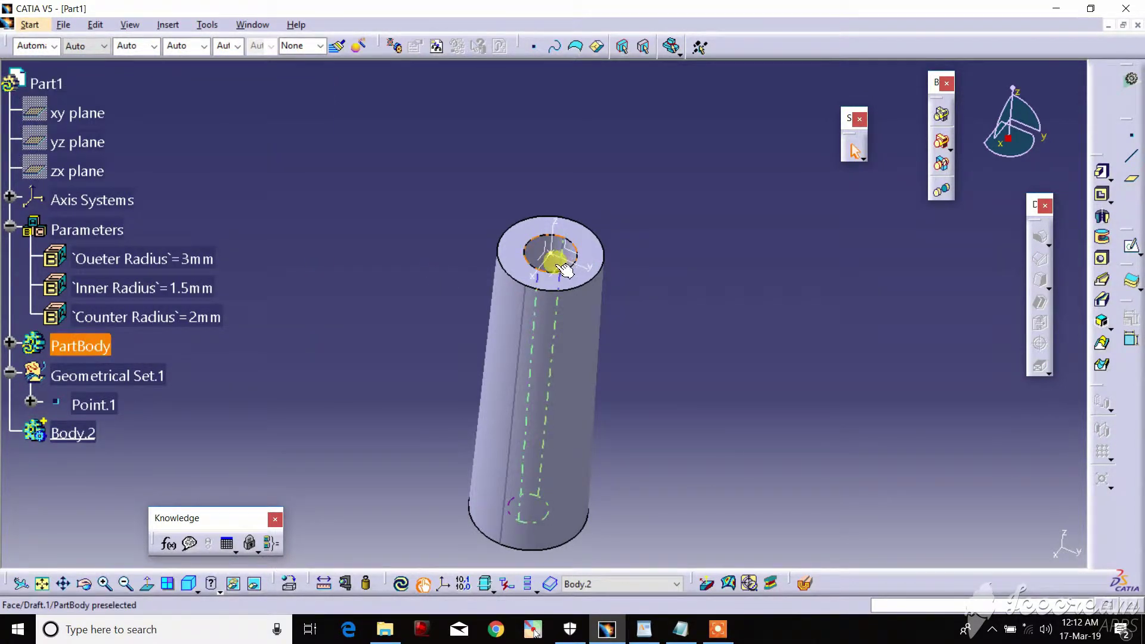
pyautogui.click(606, 257)
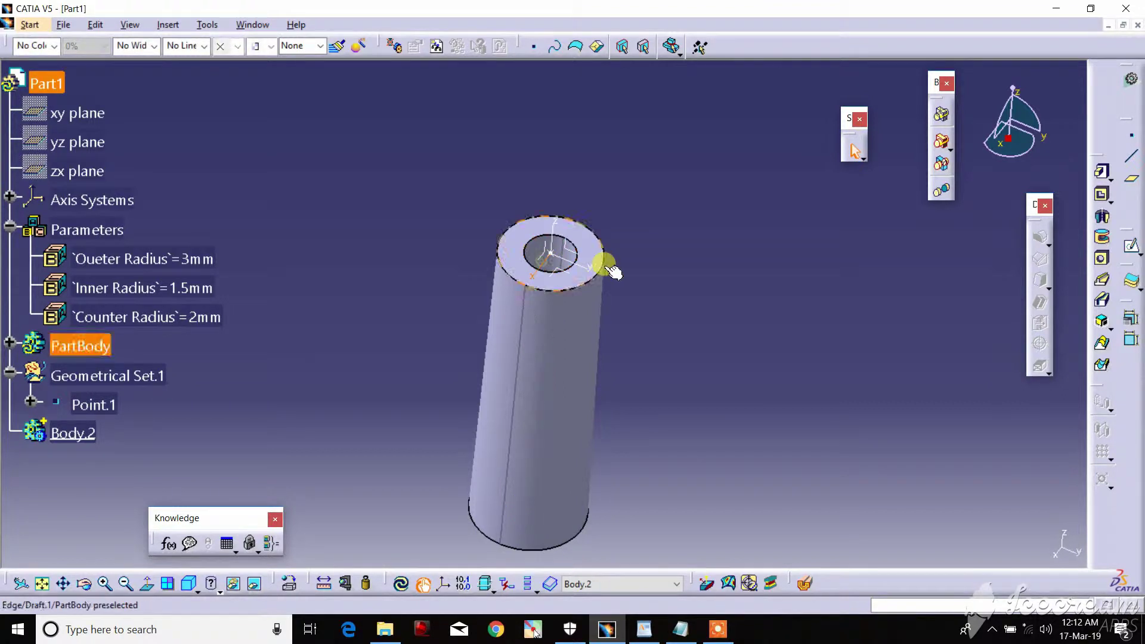
pyautogui.click(566, 274)
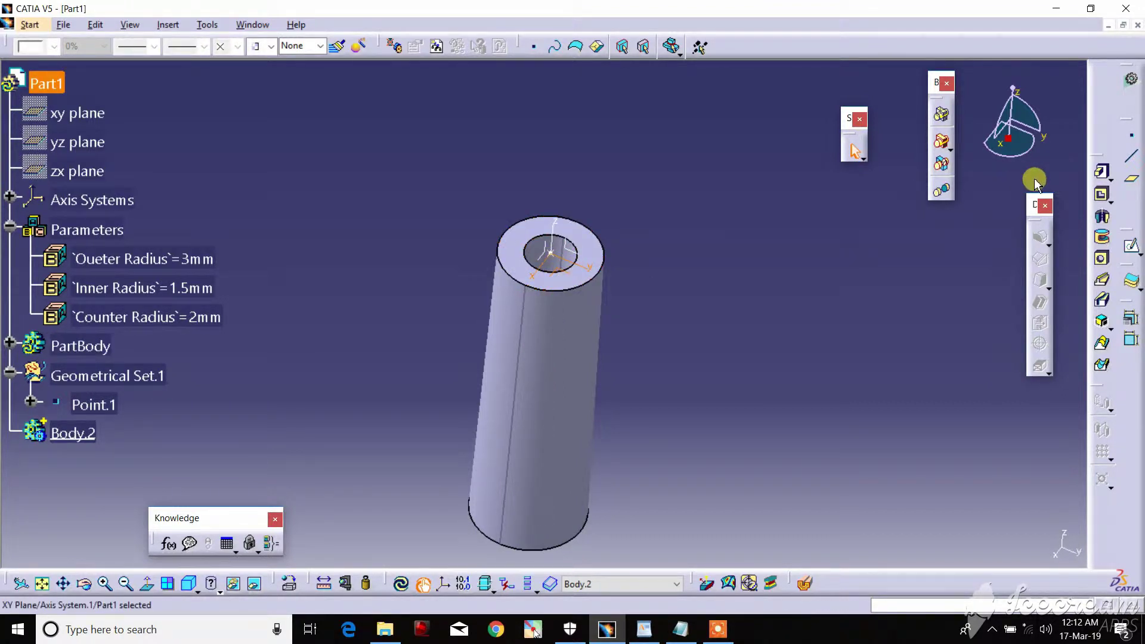
pyautogui.click(1101, 172)
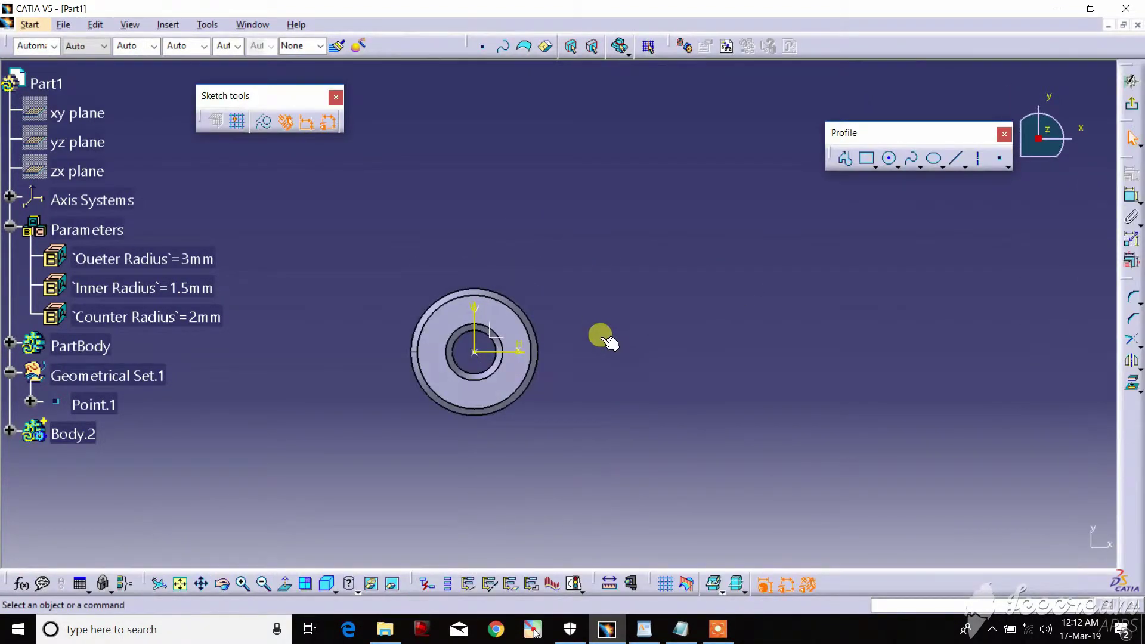
# Step: Draw a vertical line through the tube section and a horizontal line from the centre to the right
pyautogui.click(911, 149)
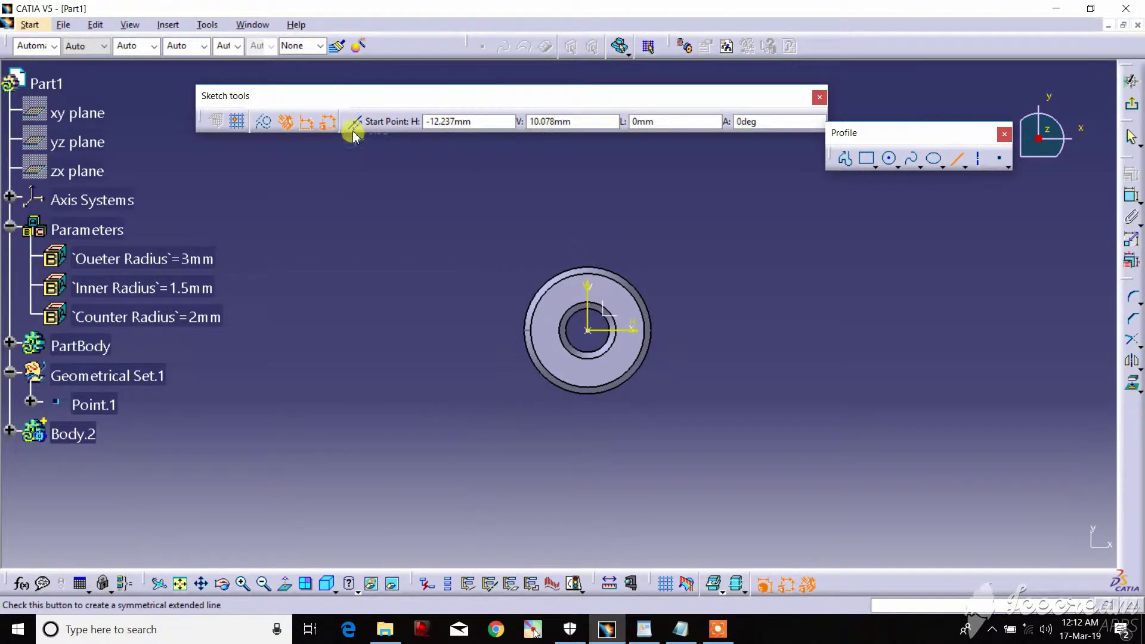
pyautogui.click(590, 334)
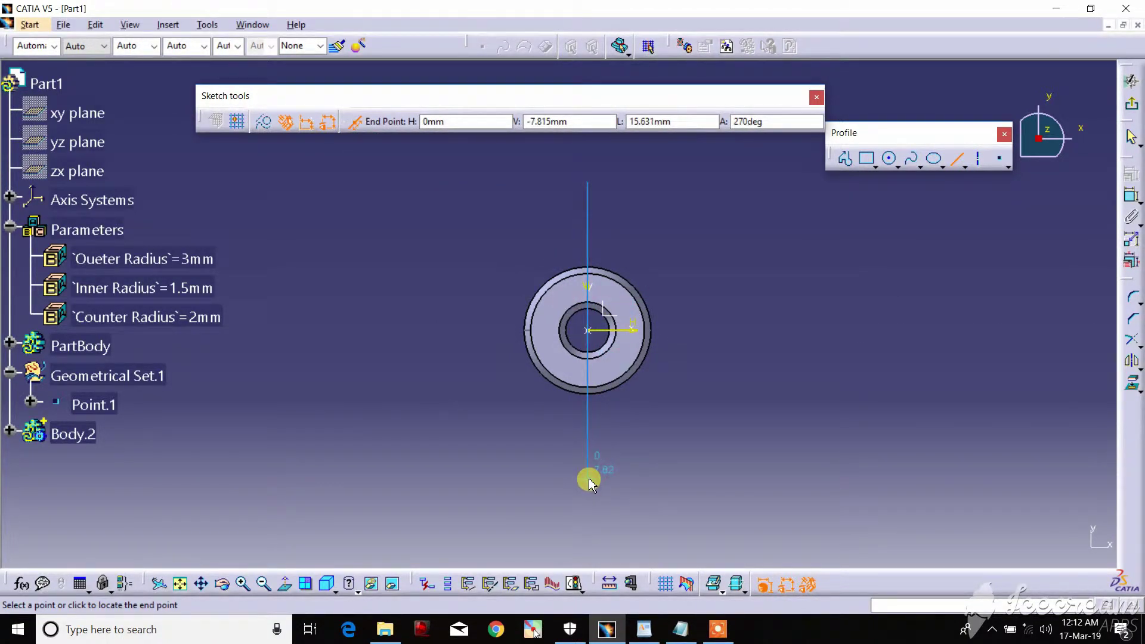
pyautogui.click(590, 480)
pyautogui.click(959, 160)
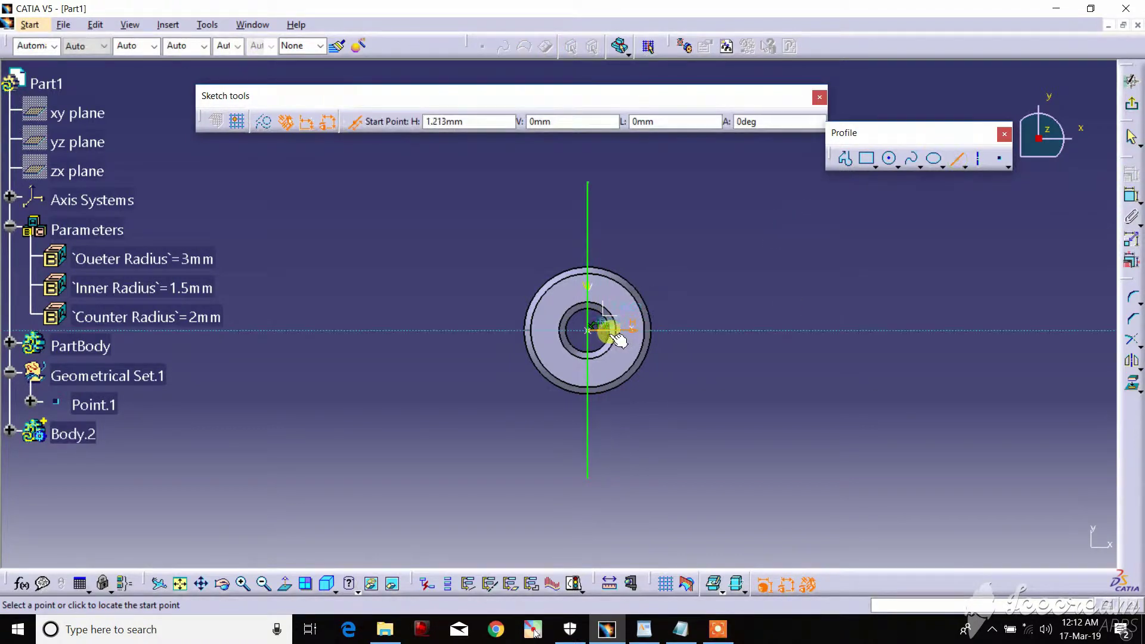
pyautogui.click(591, 331)
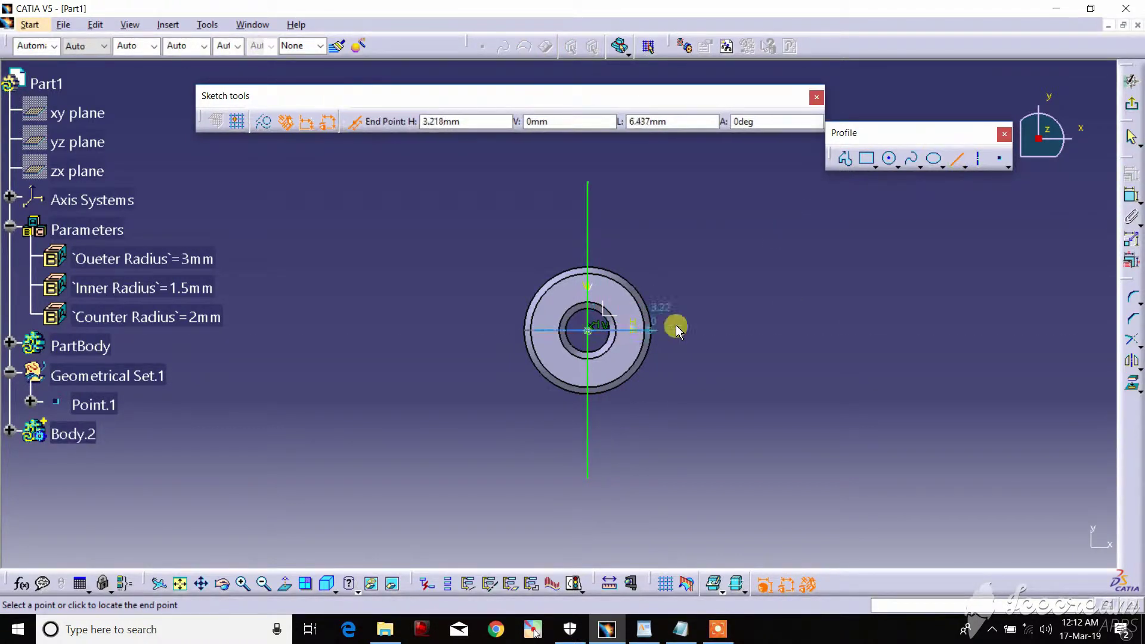
pyautogui.click(748, 331)
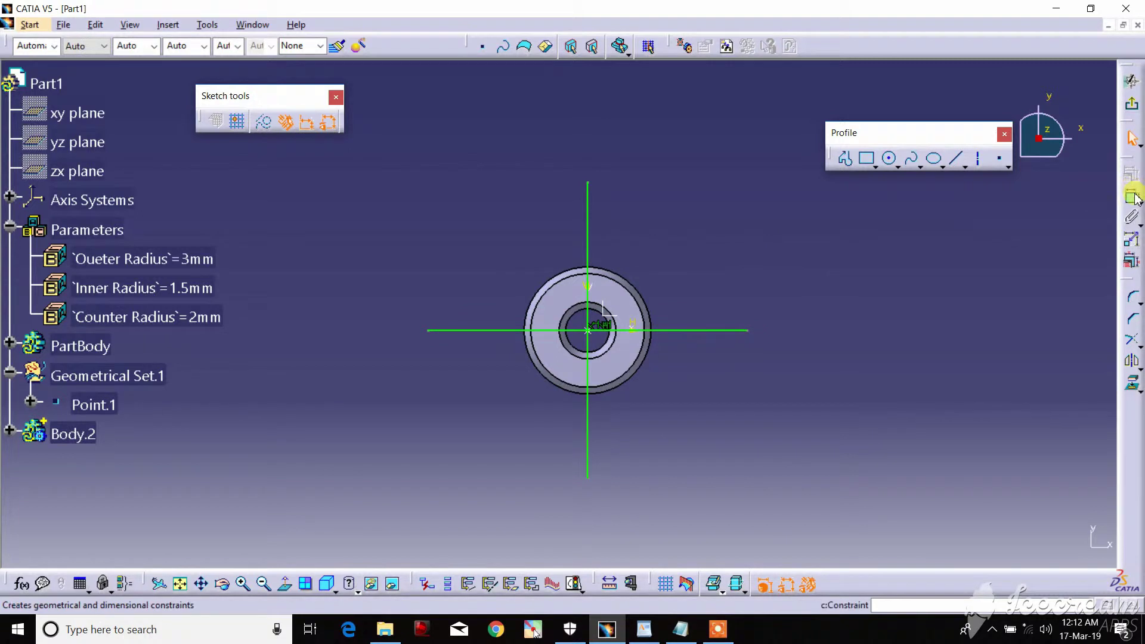
# Step: Dimension the horizontal line's length at 12 mm
pyautogui.click(692, 332)
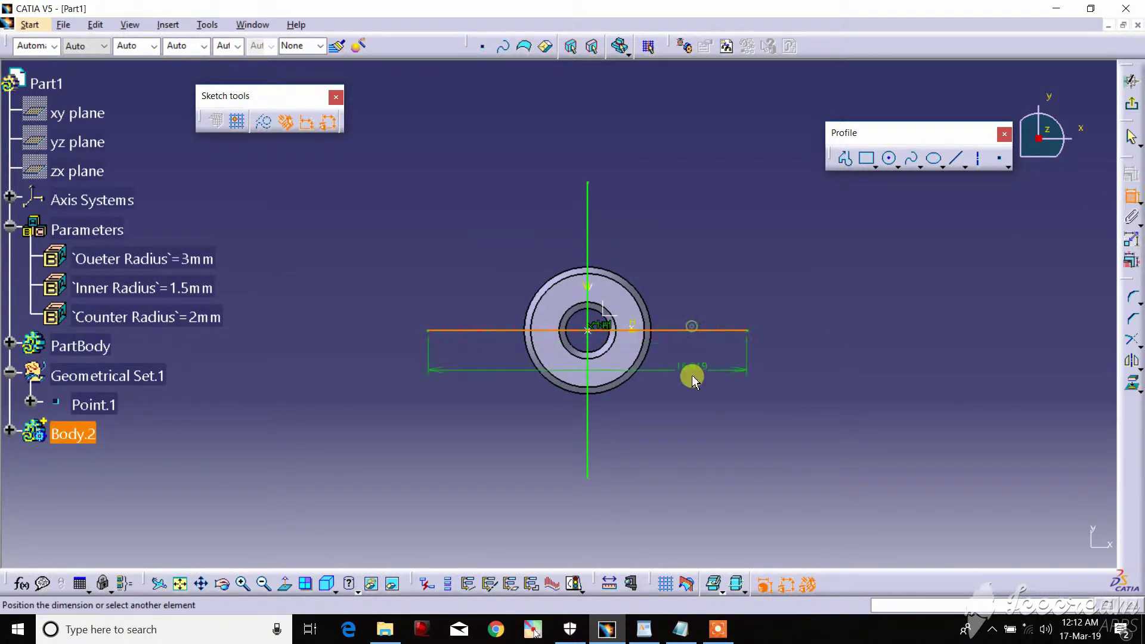
pyautogui.click(690, 394)
pyautogui.doubleClick(696, 394)
pyautogui.write('12')
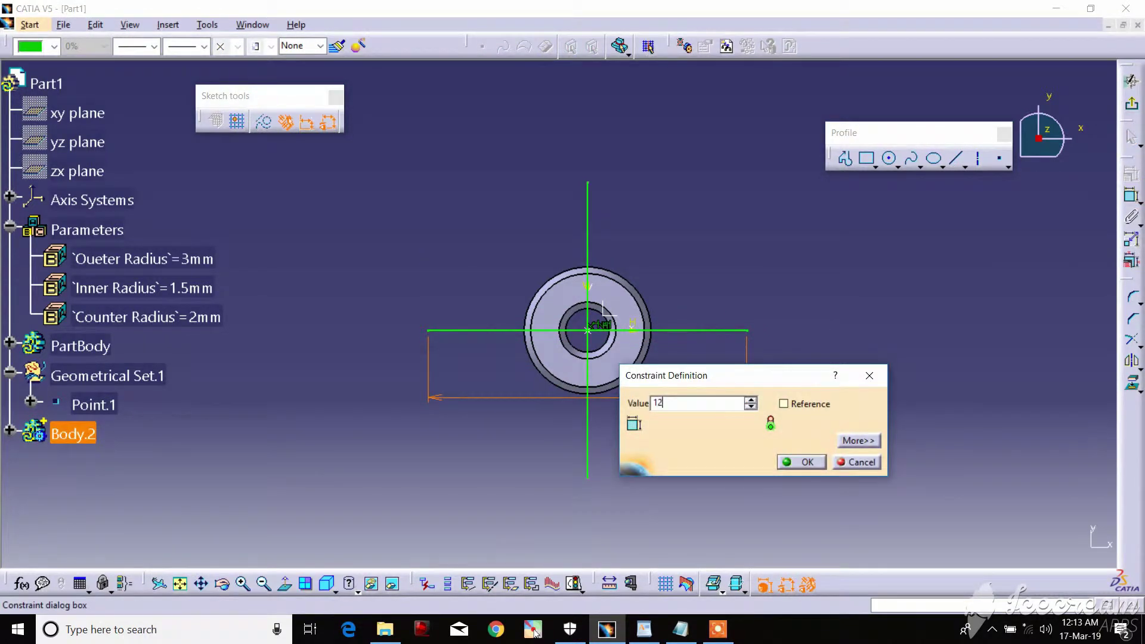
pyautogui.press('Return')
pyautogui.click(798, 387)
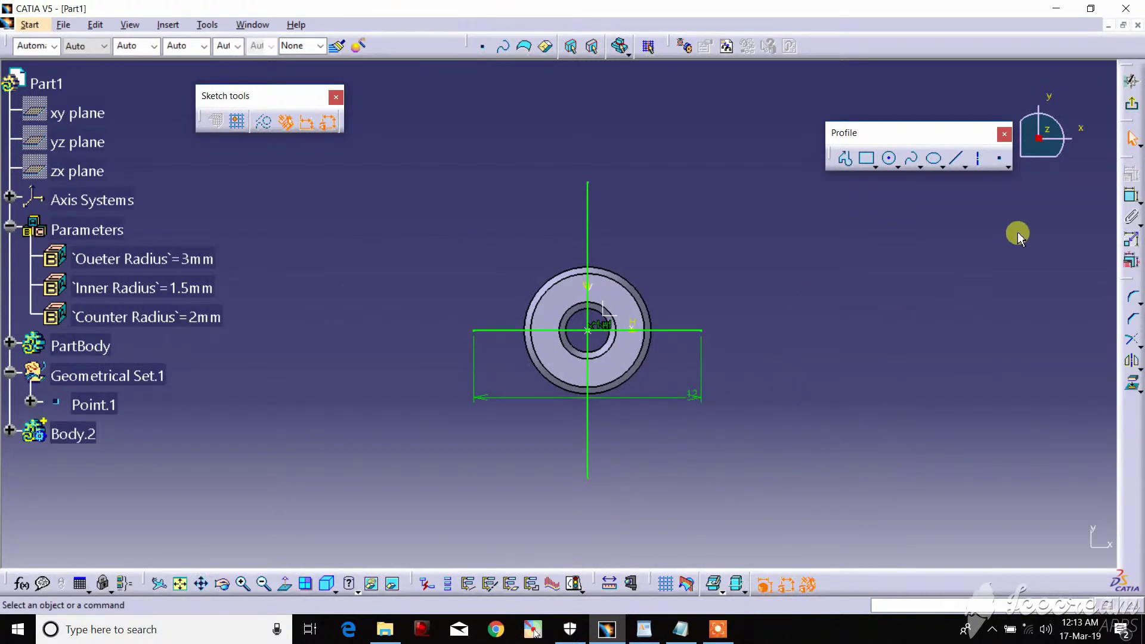
# Step: Constrain the vertical line's length to 12 mm
pyautogui.click(1131, 195)
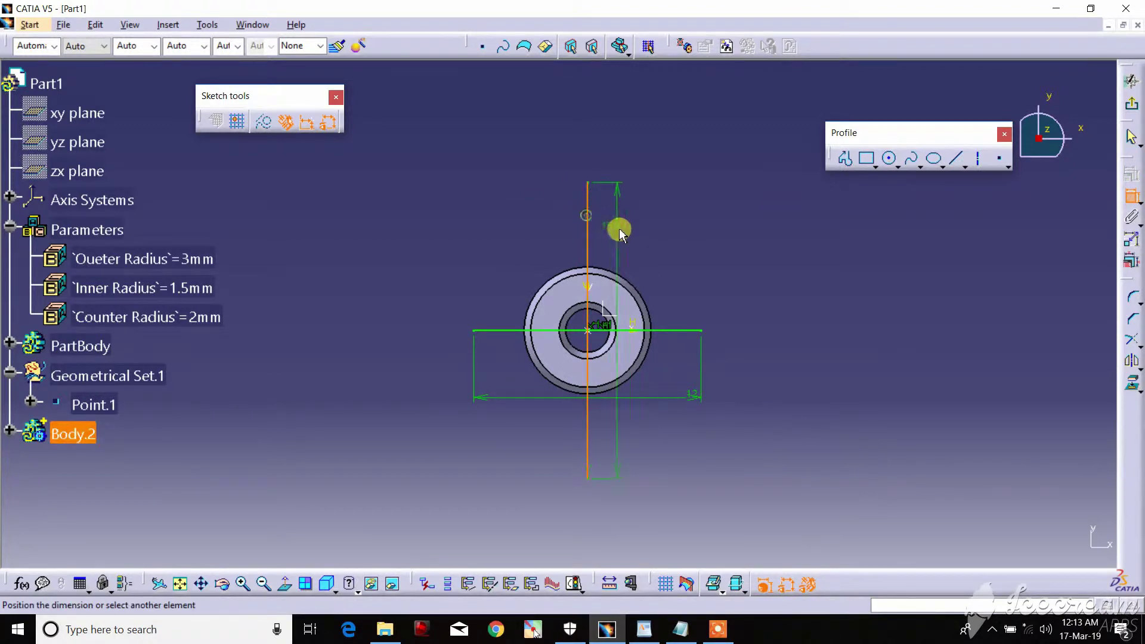
pyautogui.click(621, 232)
pyautogui.doubleClick(623, 224)
pyautogui.write('12')
pyautogui.press('Return')
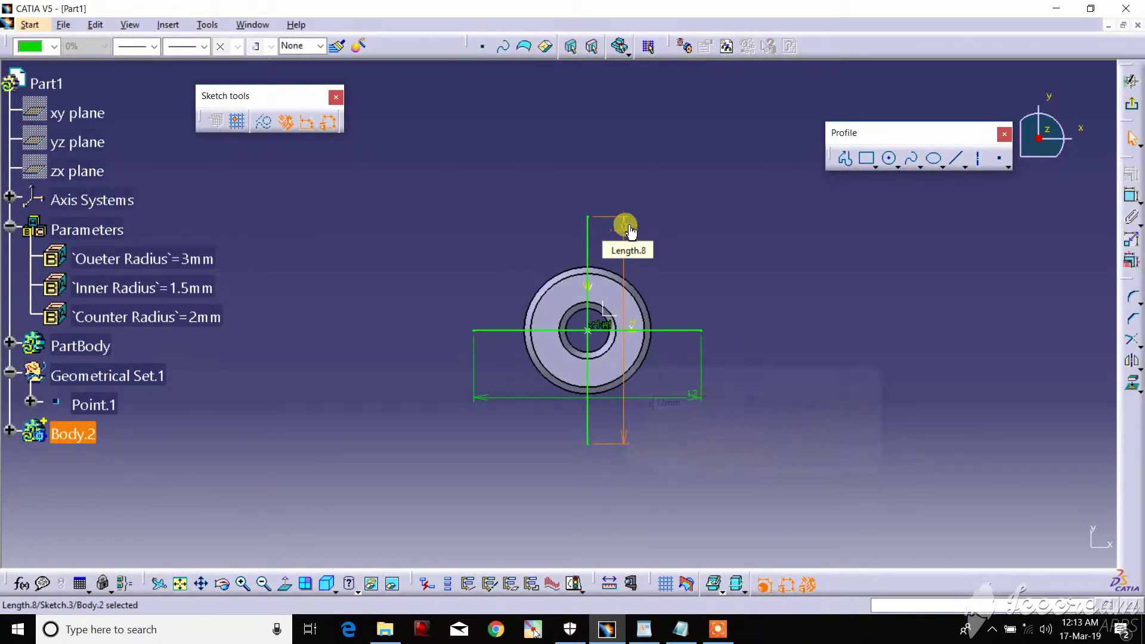
pyautogui.click(768, 261)
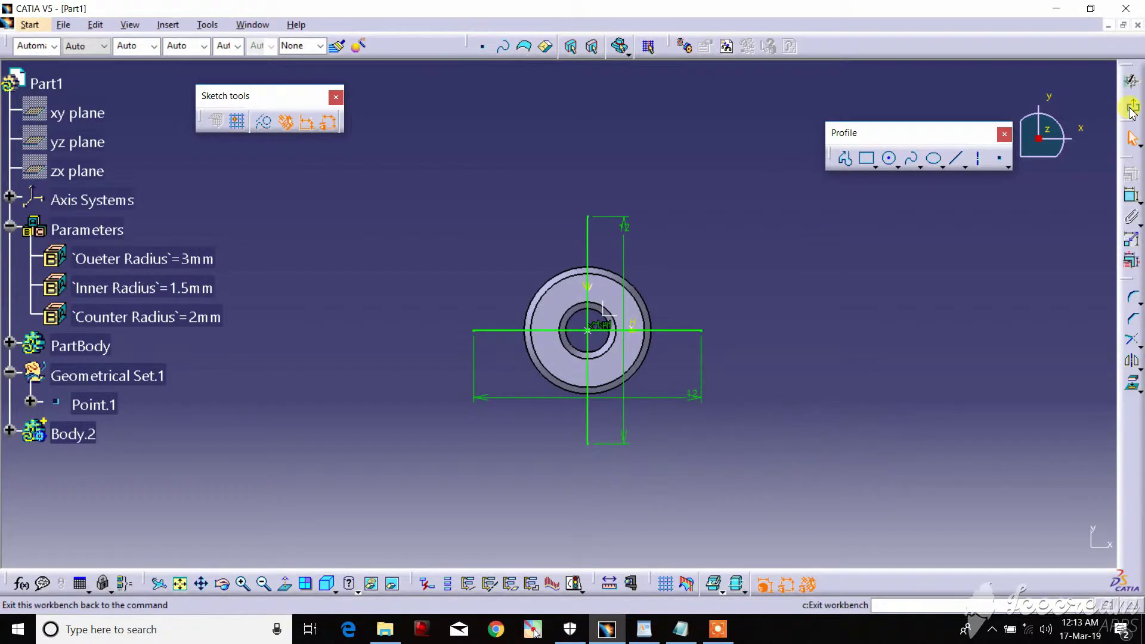
# Step: Exit the sketch and start a pad of the cross sketch, dismissing the open-contour warnings
pyautogui.click(1132, 110)
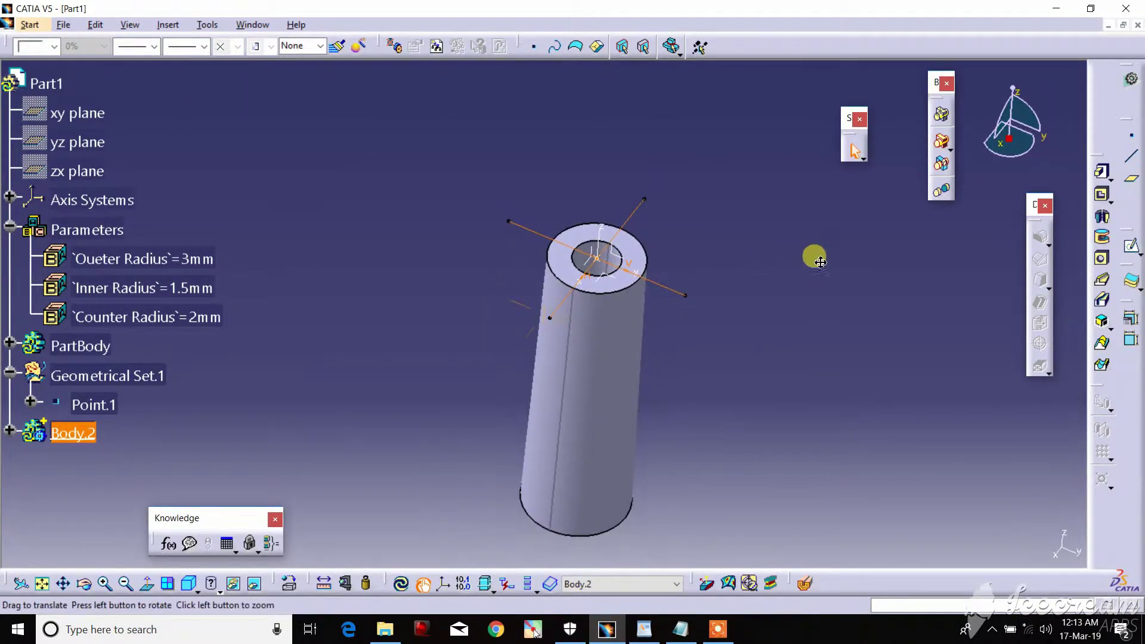
pyautogui.moveTo(812, 251); pyautogui.dragTo(859, 248, button='middle')
pyautogui.click(1102, 176)
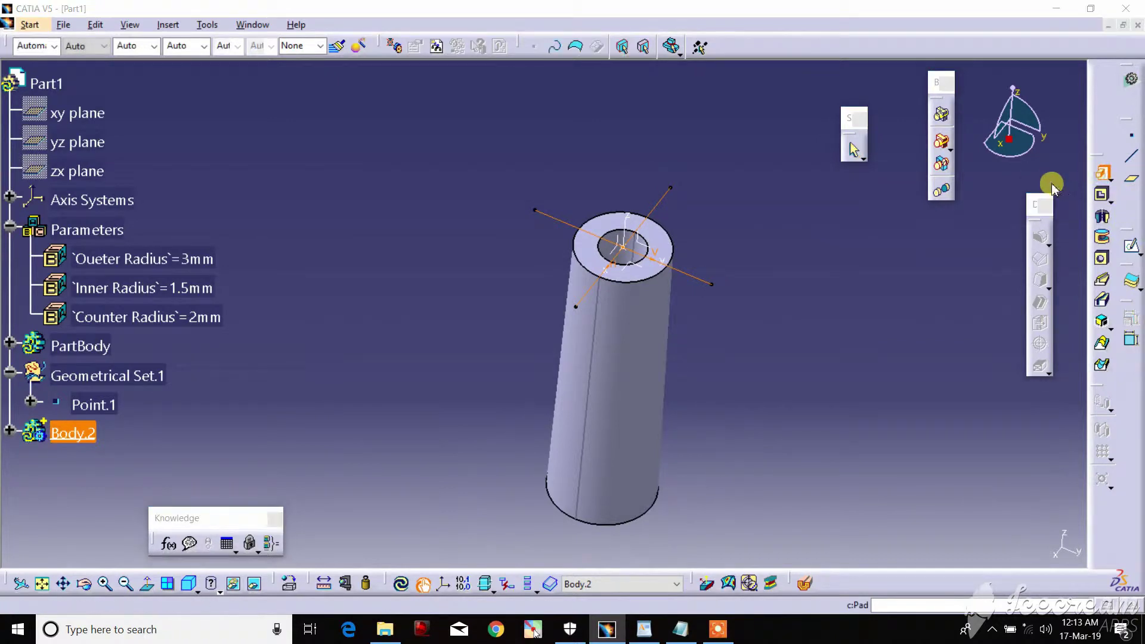
pyautogui.click(620, 358)
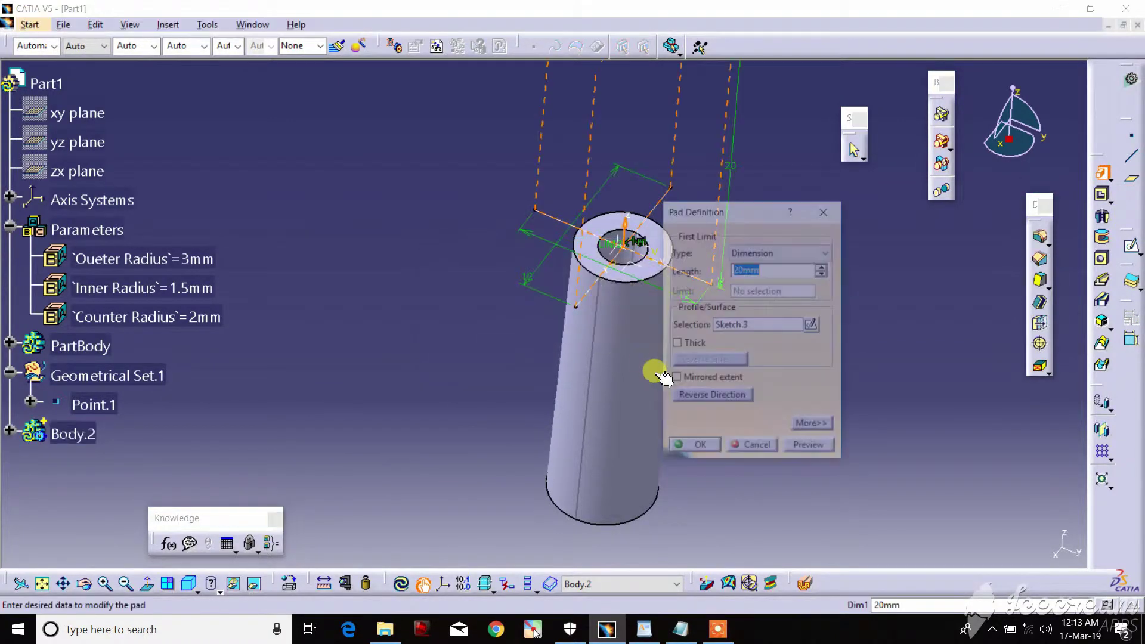
pyautogui.click(690, 406)
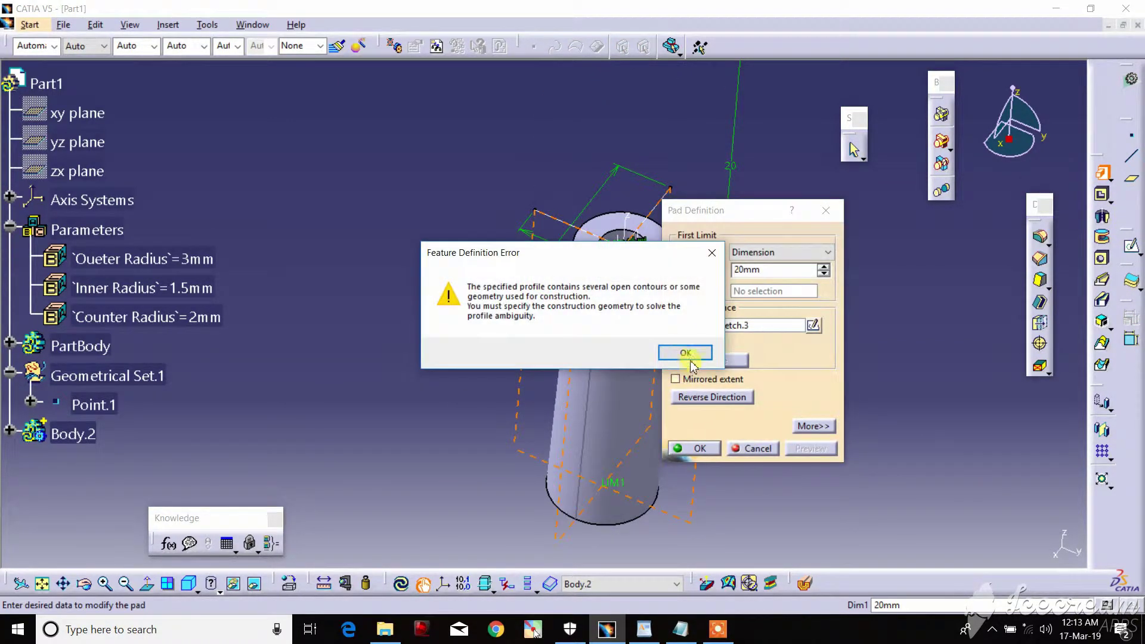
pyautogui.click(696, 425)
pyautogui.moveTo(733, 210); pyautogui.dragTo(797, 205)
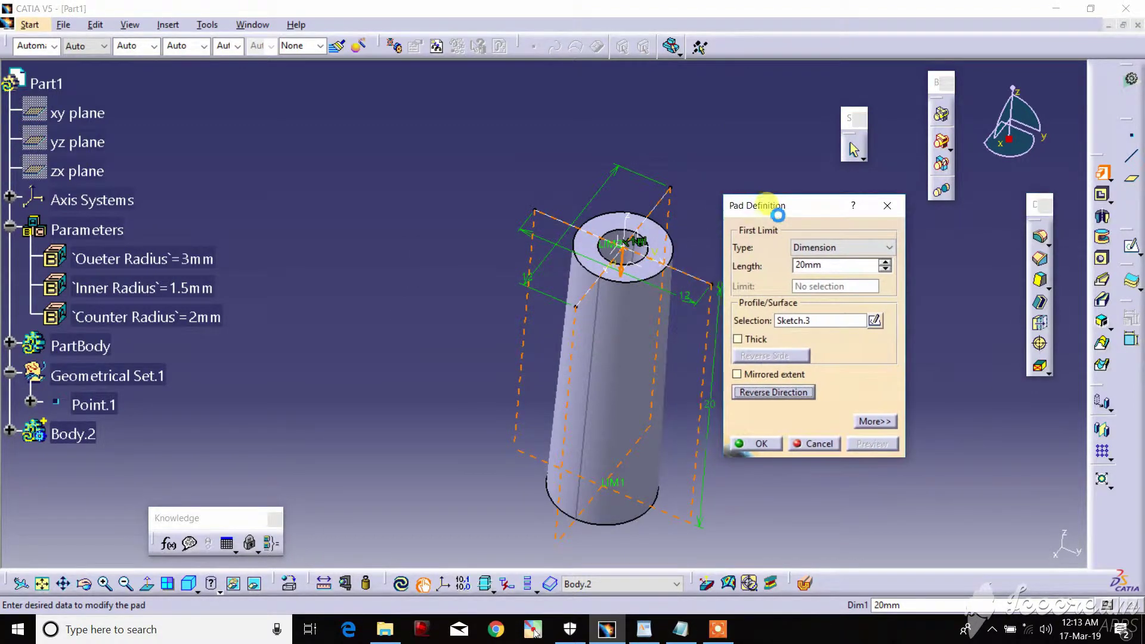
# Step: Make it a Thick pad, 0.5 mm per side, along the Axis System.1 Z axis to create the ribs
pyautogui.click(760, 339)
pyautogui.write('.5')
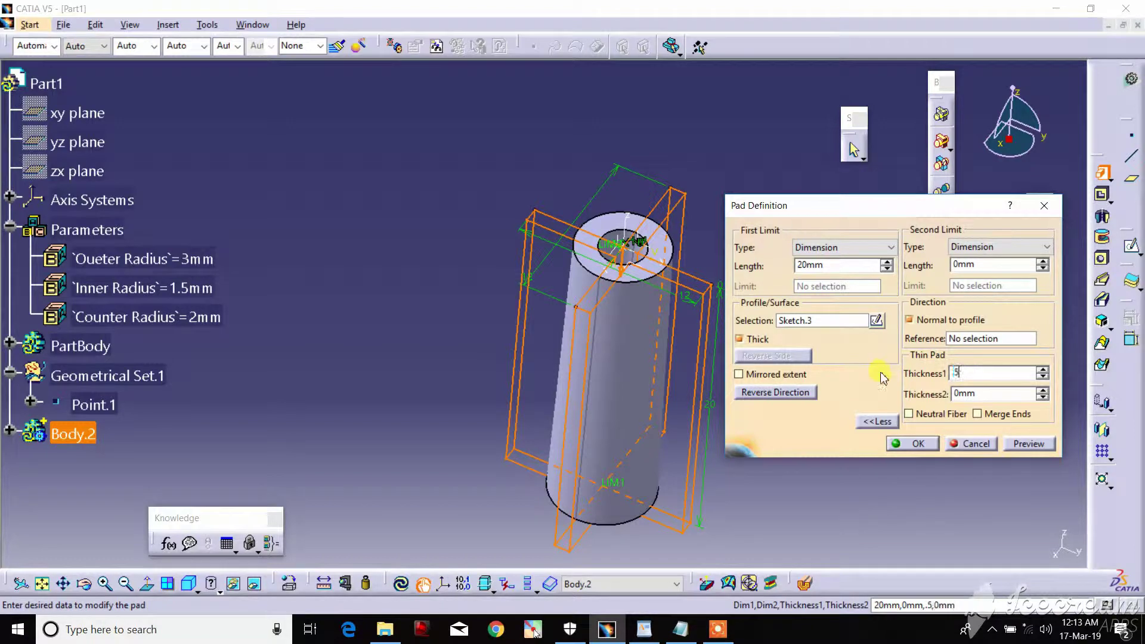
pyautogui.press('Return')
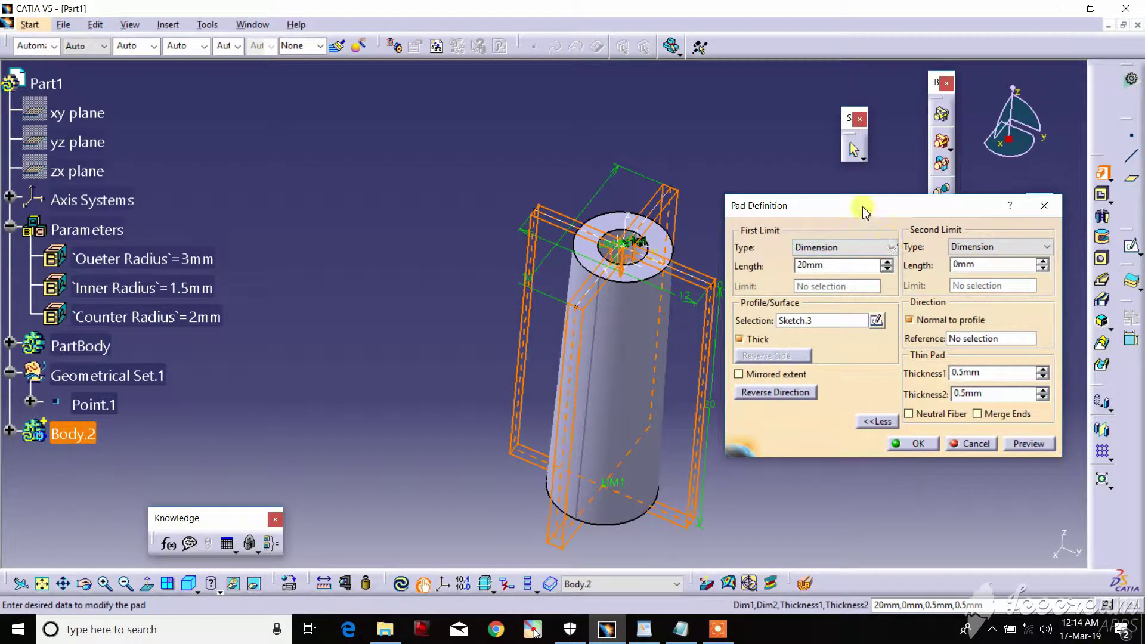
pyautogui.moveTo(865, 212); pyautogui.dragTo(875, 199)
pyautogui.moveTo(1008, 361); pyautogui.dragTo(949, 367)
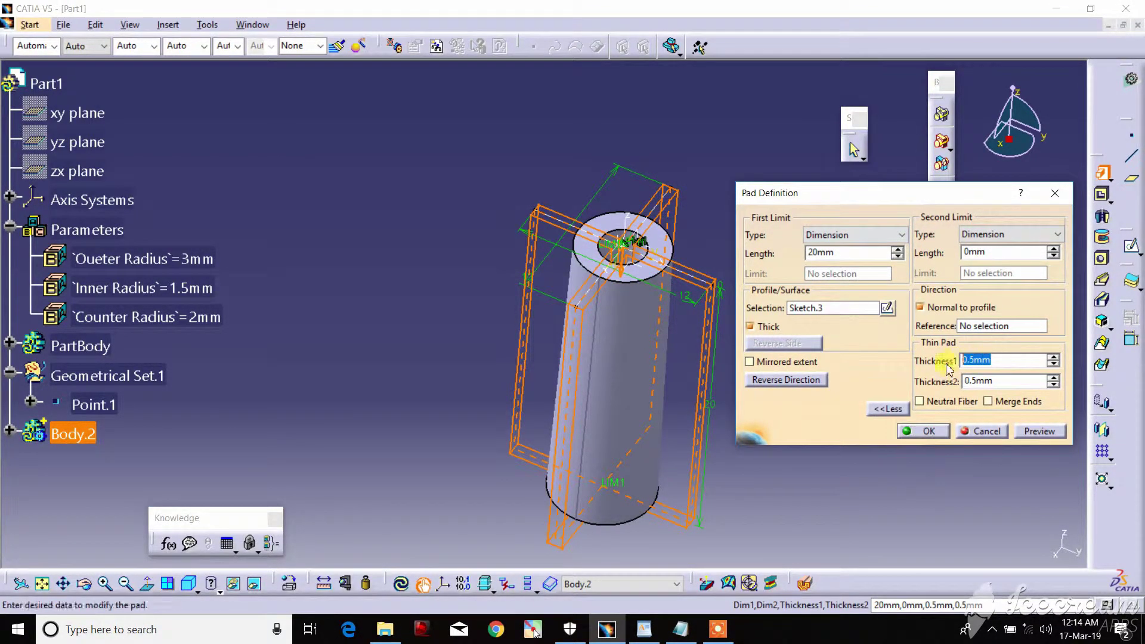
pyautogui.click(1050, 432)
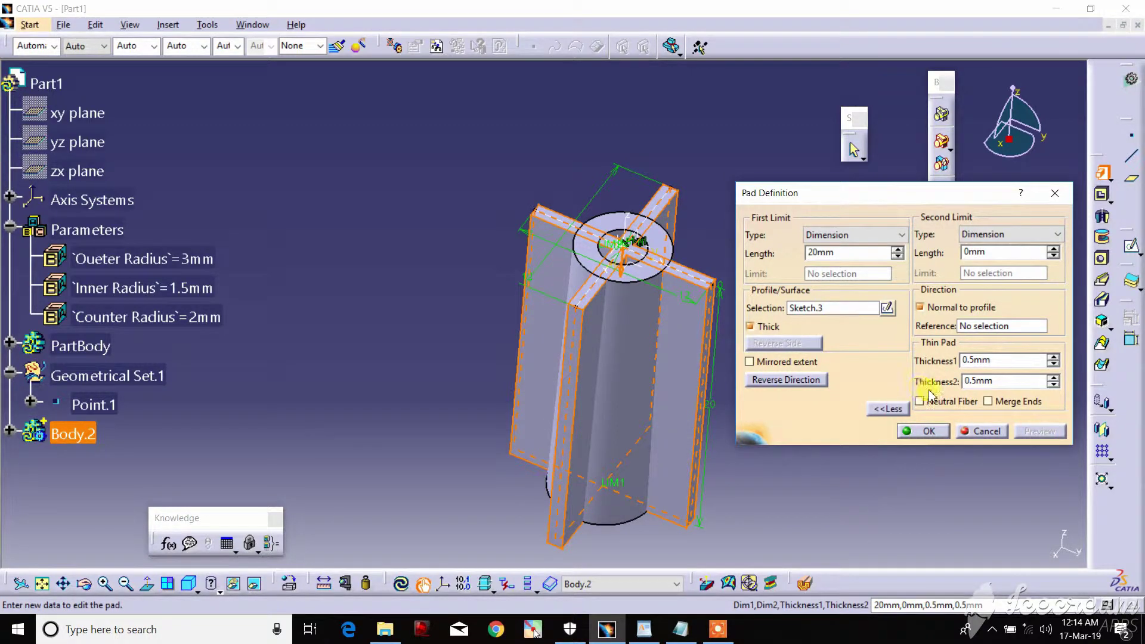
pyautogui.click(973, 327)
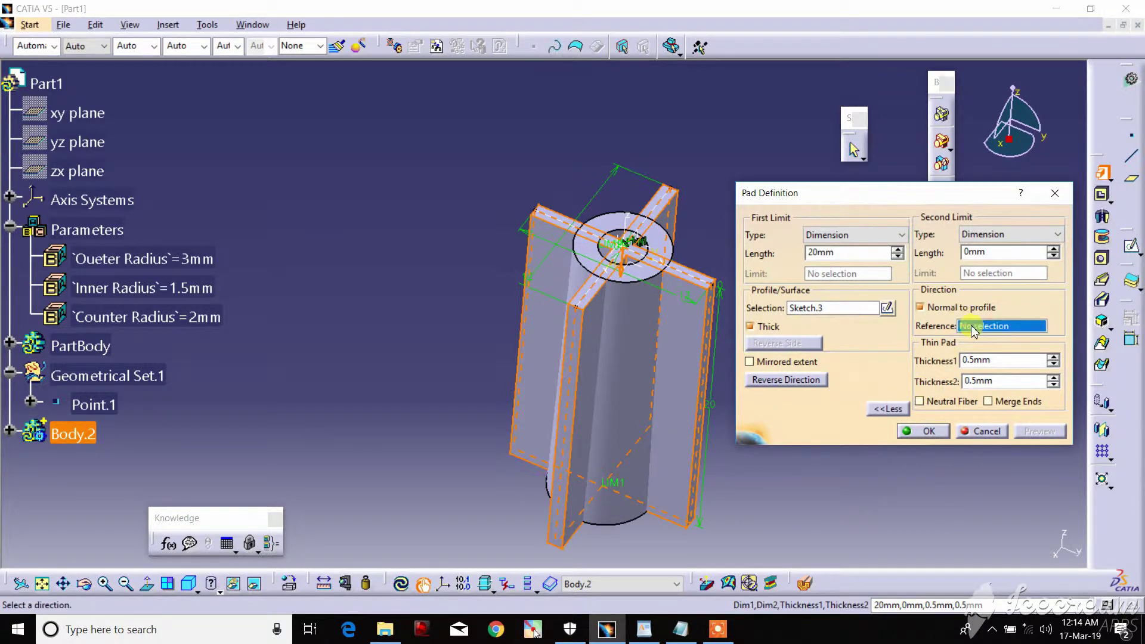
pyautogui.click(635, 229)
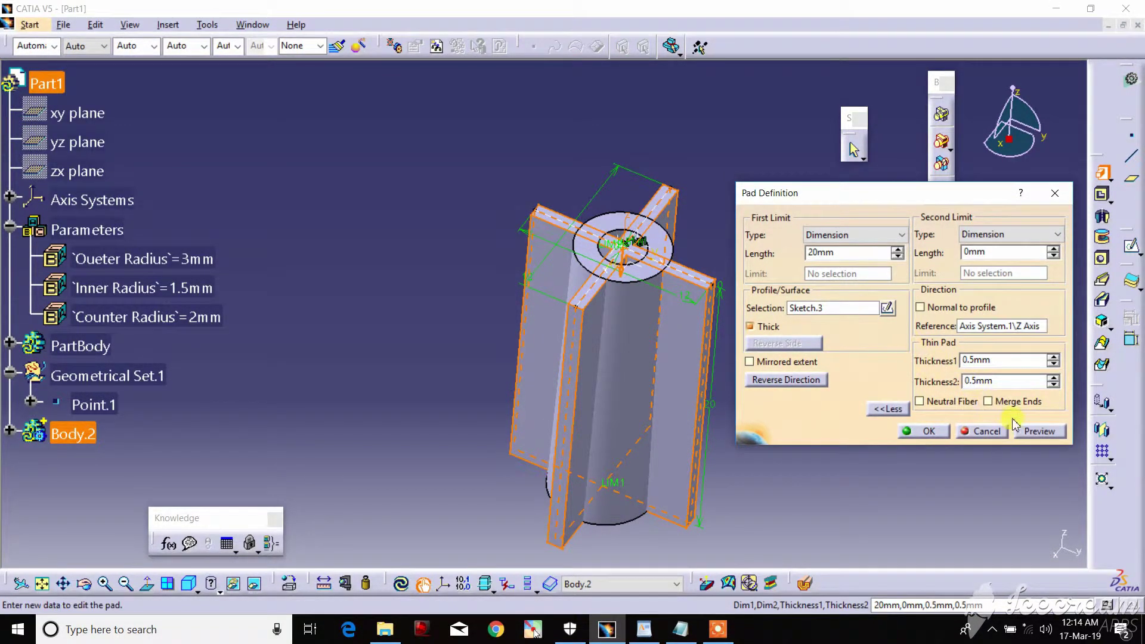
pyautogui.click(930, 432)
pyautogui.moveTo(606, 384)
pyautogui.mouseDown(button='middle')
pyautogui.moveTo(481, 351)
pyautogui.moveTo(532, 338)
pyautogui.moveTo(530, 282)
pyautogui.moveTo(542, 312)
pyautogui.mouseUp(button='middle')
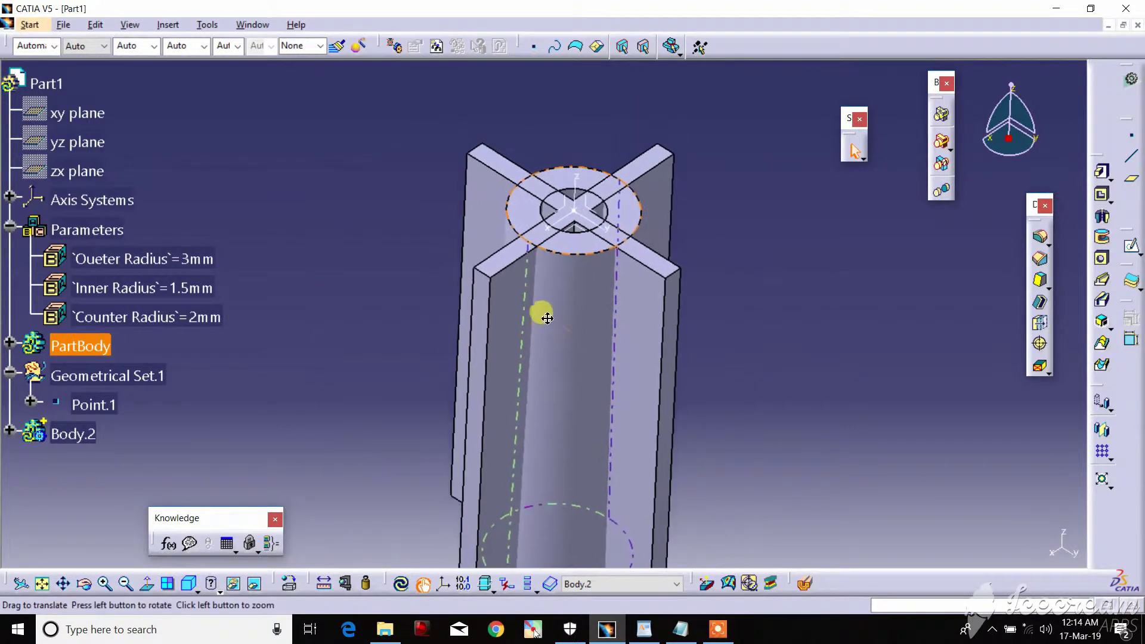
# Step: Select the eight rib side faces for a new draft
pyautogui.click(1039, 279)
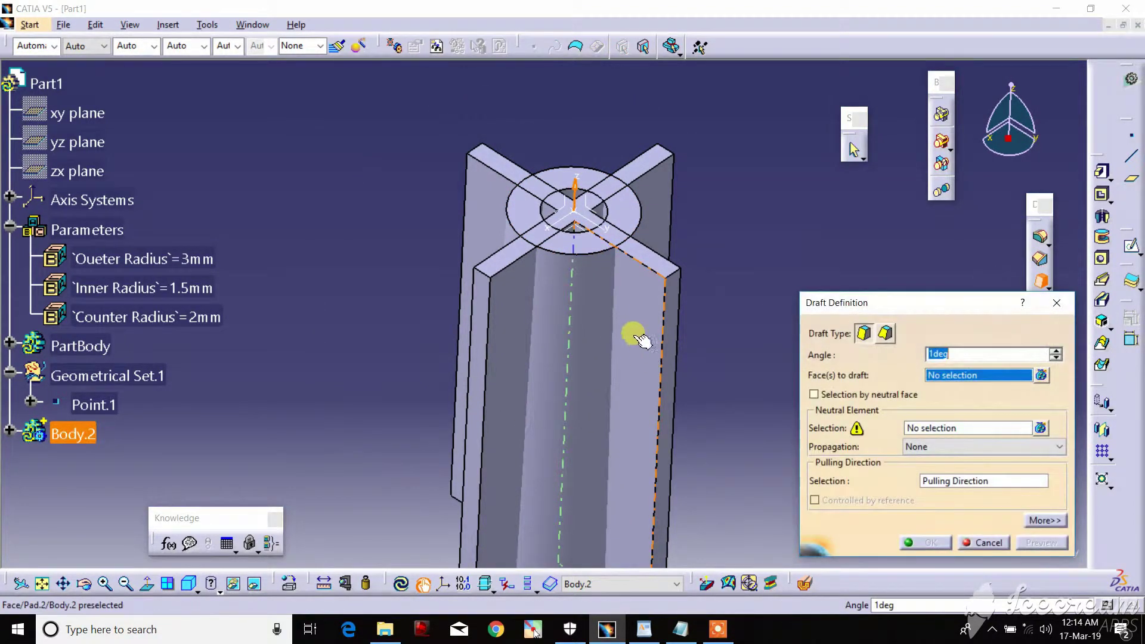
pyautogui.click(644, 337)
pyautogui.moveTo(660, 370)
pyautogui.mouseDown(button='middle')
pyautogui.moveTo(332, 328)
pyautogui.moveTo(471, 310)
pyautogui.mouseUp(button='middle')
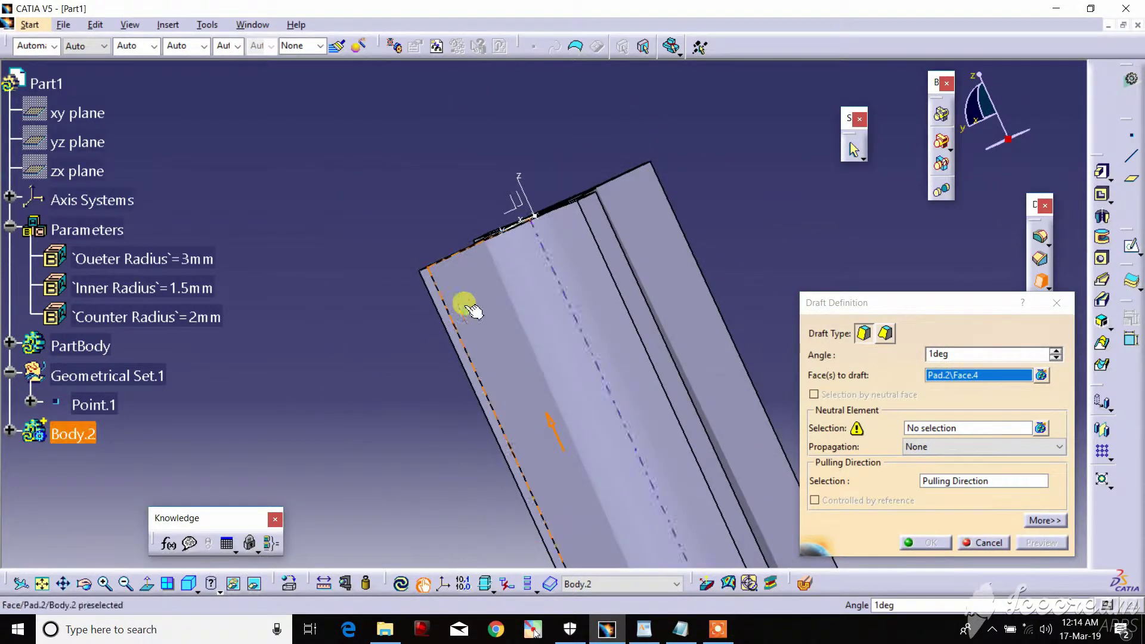
pyautogui.click(474, 311)
pyautogui.moveTo(557, 263)
pyautogui.mouseDown(button='middle')
pyautogui.moveTo(621, 299)
pyautogui.moveTo(670, 269)
pyautogui.moveTo(573, 416)
pyautogui.moveTo(434, 417)
pyautogui.moveTo(534, 342)
pyautogui.moveTo(465, 333)
pyautogui.mouseUp(button='middle')
pyautogui.click(653, 275)
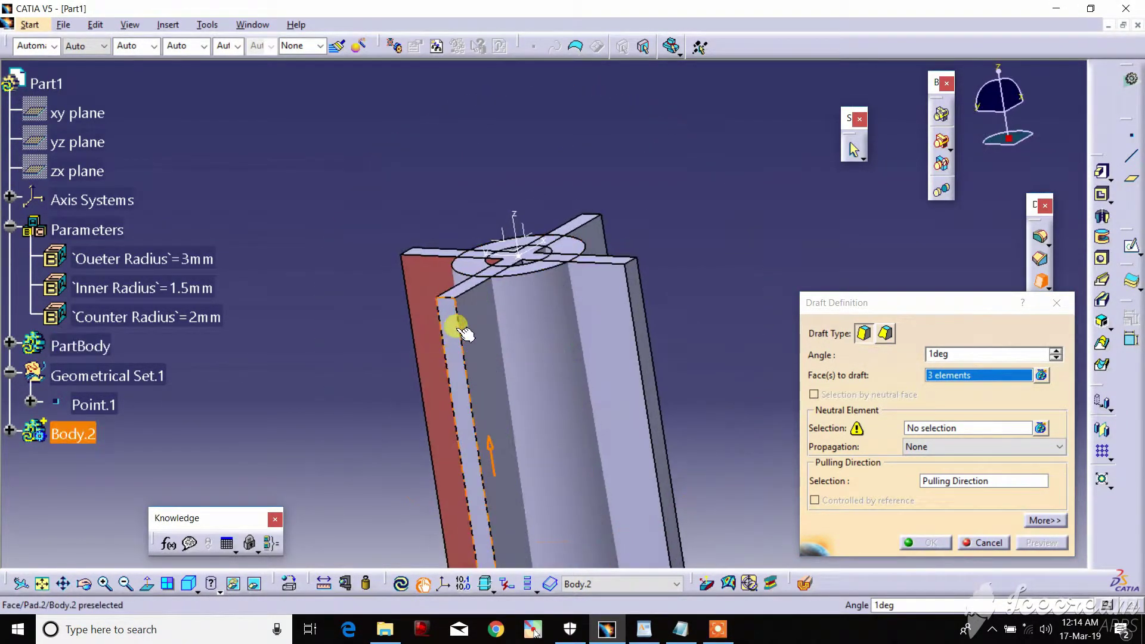
pyautogui.click(465, 334)
pyautogui.click(639, 401)
pyautogui.moveTo(639, 401)
pyautogui.mouseDown(button='middle')
pyautogui.moveTo(422, 406)
pyautogui.moveTo(644, 337)
pyautogui.moveTo(573, 370)
pyautogui.mouseUp(button='middle')
pyautogui.click(441, 305)
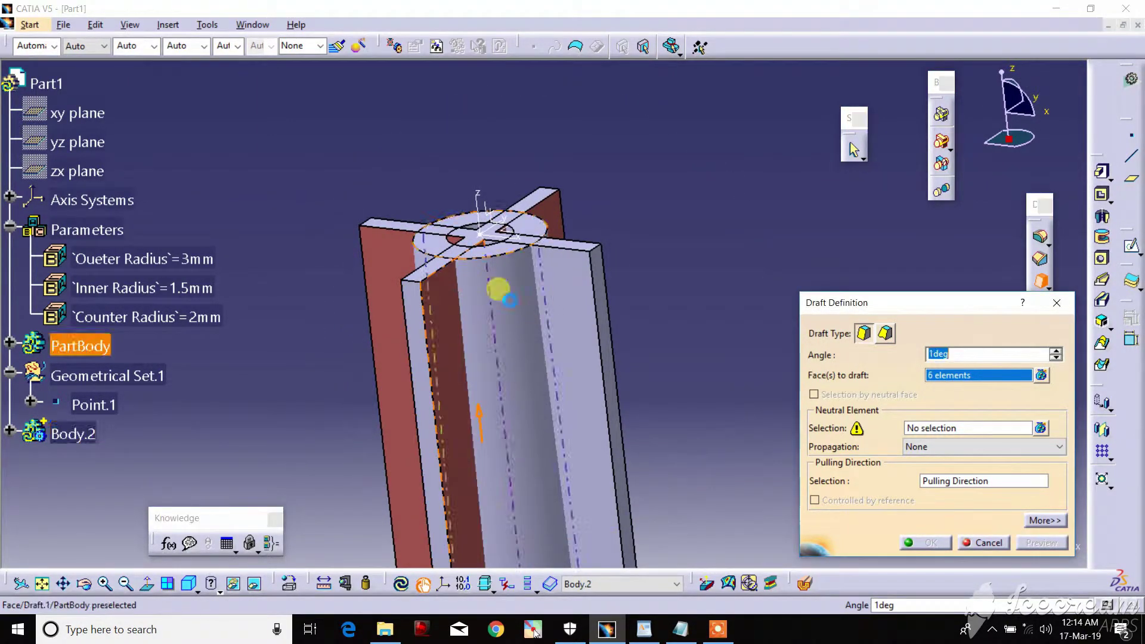
pyautogui.click(567, 299)
pyautogui.moveTo(659, 376)
pyautogui.mouseDown(button='middle')
pyautogui.moveTo(412, 378)
pyautogui.moveTo(695, 322)
pyautogui.moveTo(583, 383)
pyautogui.mouseUp(button='middle')
pyautogui.click(546, 307)
pyautogui.moveTo(583, 235)
pyautogui.mouseDown(button='middle')
pyautogui.moveTo(619, 370)
pyautogui.moveTo(592, 279)
pyautogui.moveTo(626, 345)
pyautogui.mouseUp(button='middle')
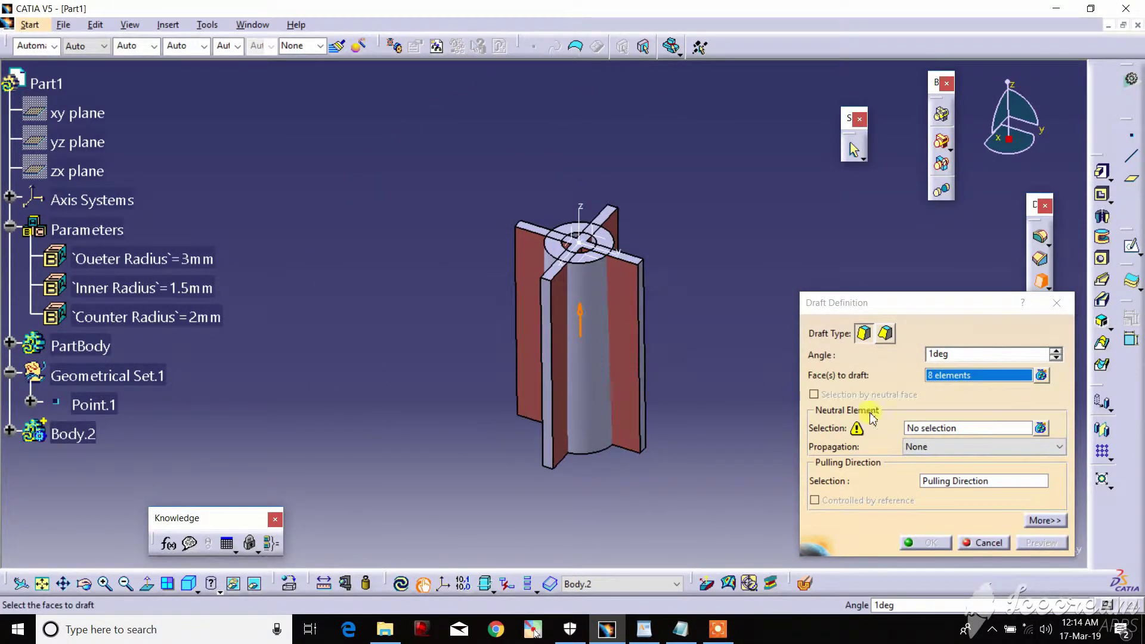
# Step: Use the Axis System.1 XY plane as neutral element and apply the 1° Draft.2
pyautogui.click(974, 429)
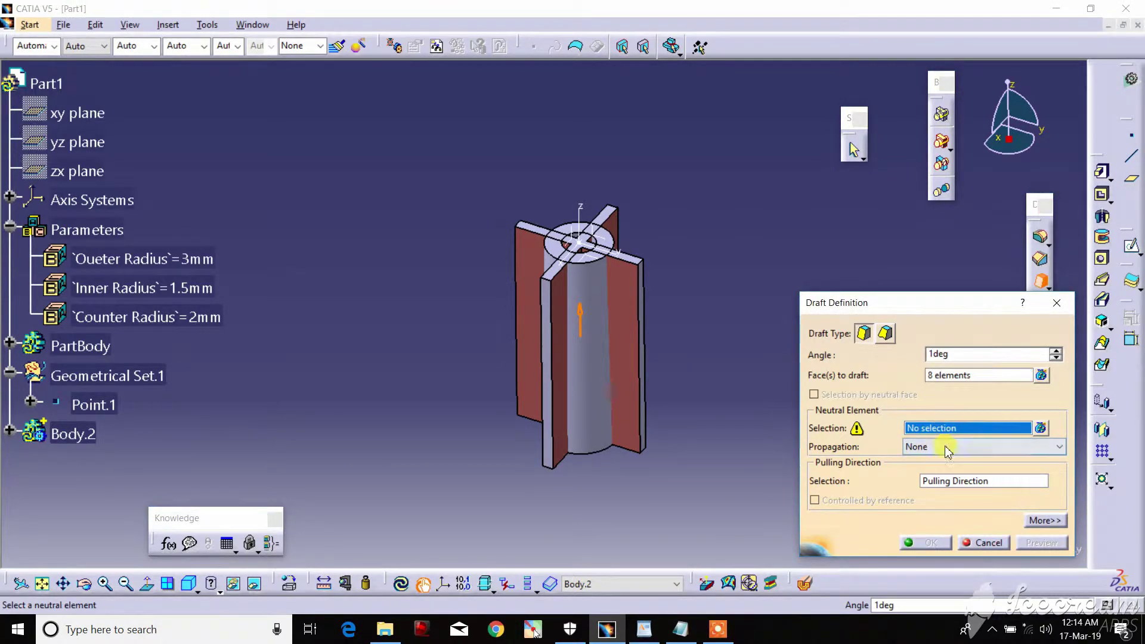
pyautogui.moveTo(537, 289); pyautogui.dragTo(680, 116, button='middle')
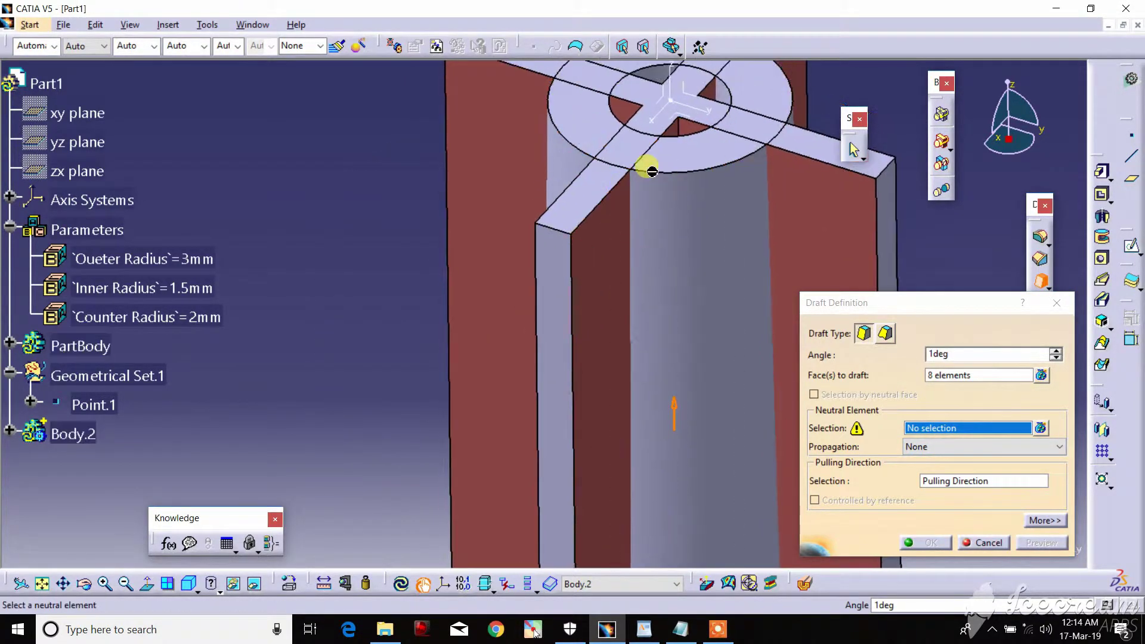
pyautogui.click(680, 116)
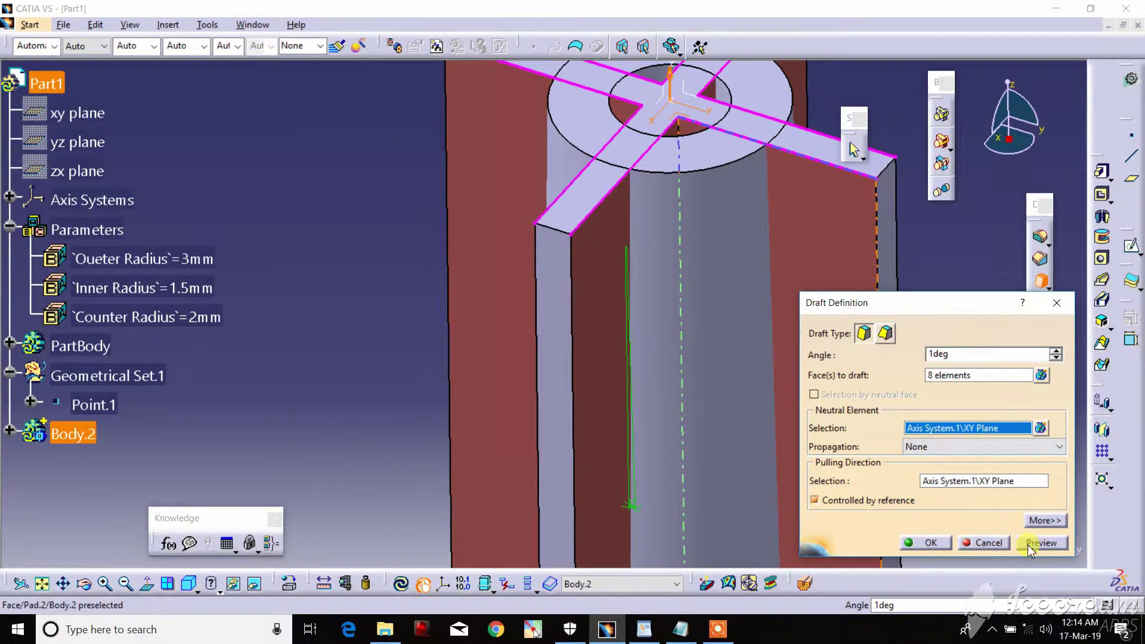
pyautogui.click(1029, 544)
pyautogui.moveTo(579, 200)
pyautogui.mouseDown(button='middle')
pyautogui.moveTo(583, 290)
pyautogui.moveTo(599, 231)
pyautogui.moveTo(514, 302)
pyautogui.mouseUp(button='middle')
pyautogui.moveTo(524, 417)
pyautogui.mouseDown(button='middle')
pyautogui.moveTo(582, 335)
pyautogui.moveTo(641, 310)
pyautogui.moveTo(567, 332)
pyautogui.moveTo(550, 351)
pyautogui.mouseUp(button='middle')
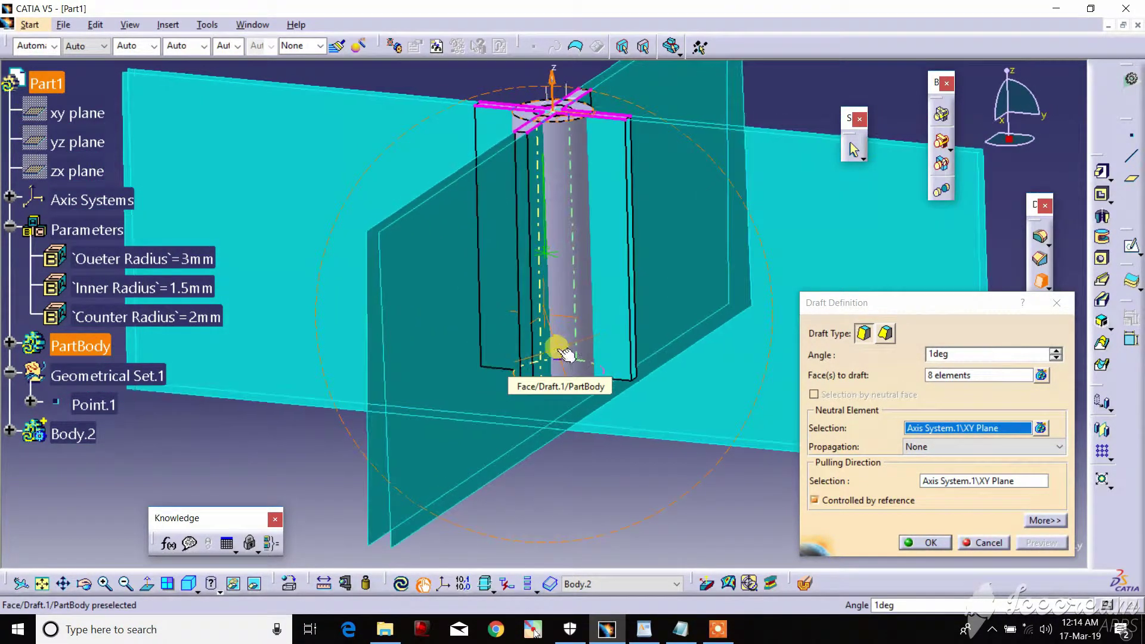
pyautogui.click(929, 540)
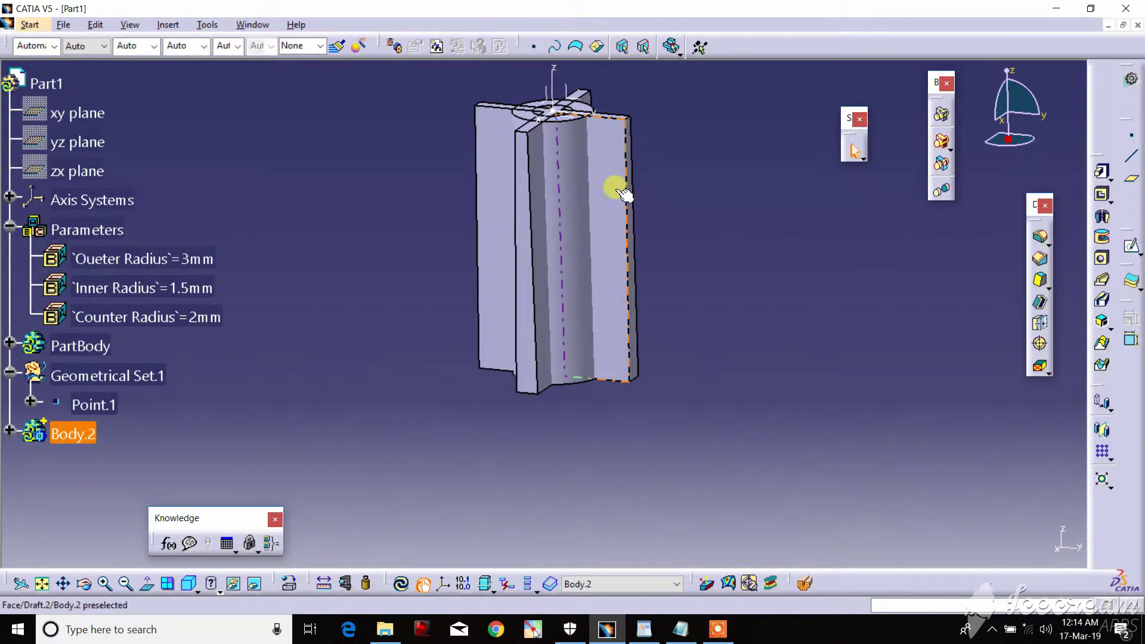
# Step: Start another draft and select the four outer rib faces
pyautogui.moveTo(625, 194)
pyautogui.mouseDown(button='middle')
pyautogui.moveTo(557, 373)
pyautogui.moveTo(555, 207)
pyautogui.moveTo(750, 257)
pyautogui.mouseUp(button='middle')
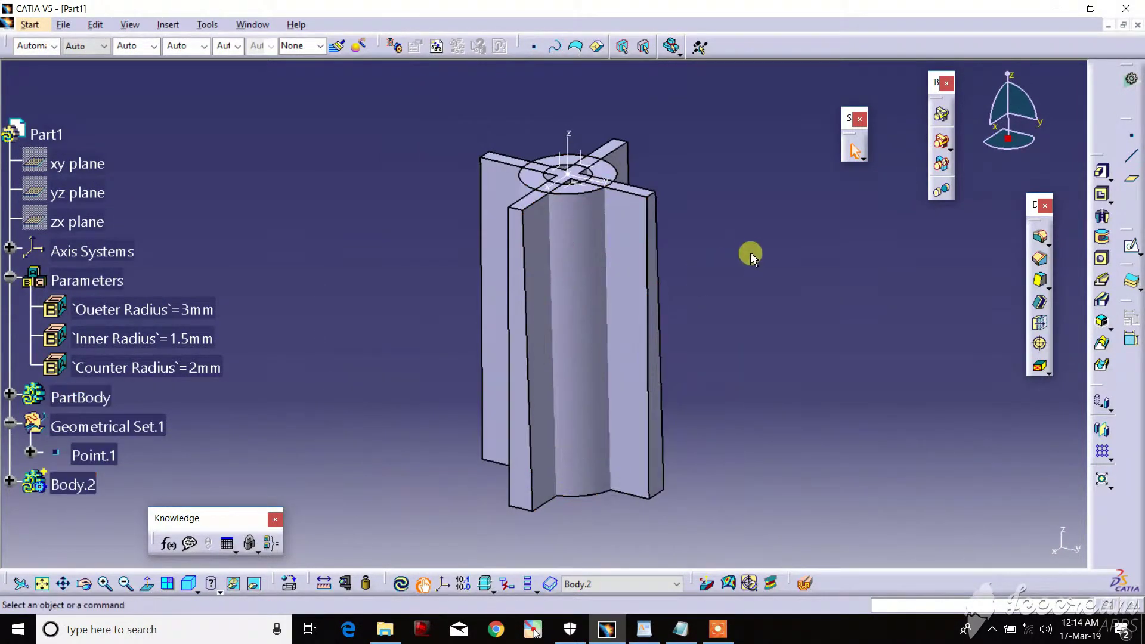
pyautogui.click(1040, 280)
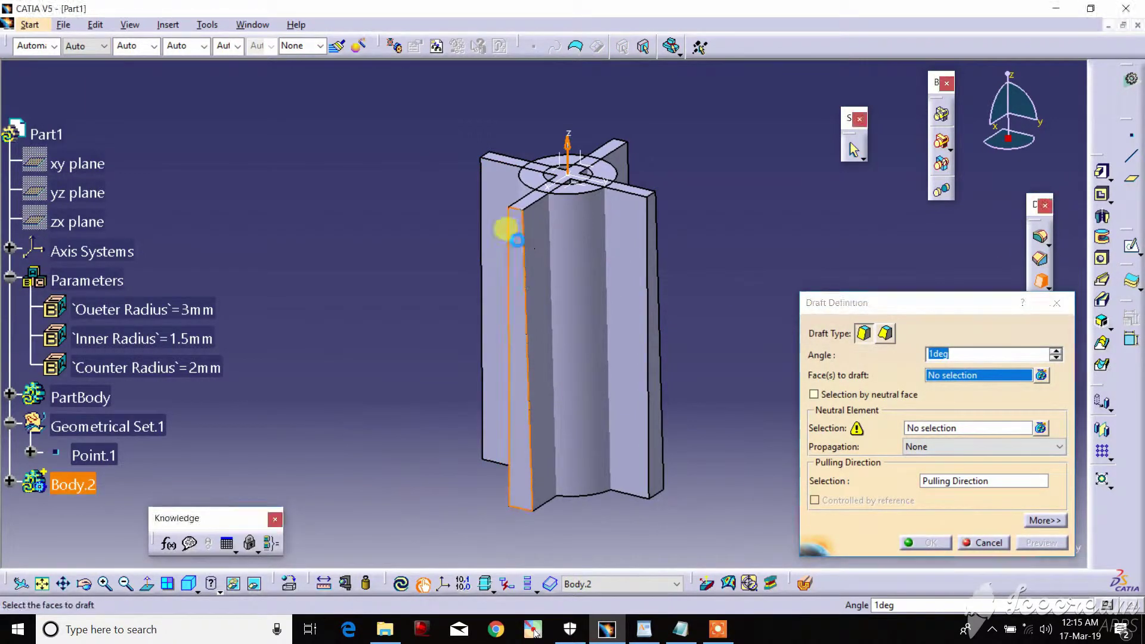
pyautogui.click(514, 250)
pyautogui.click(652, 370)
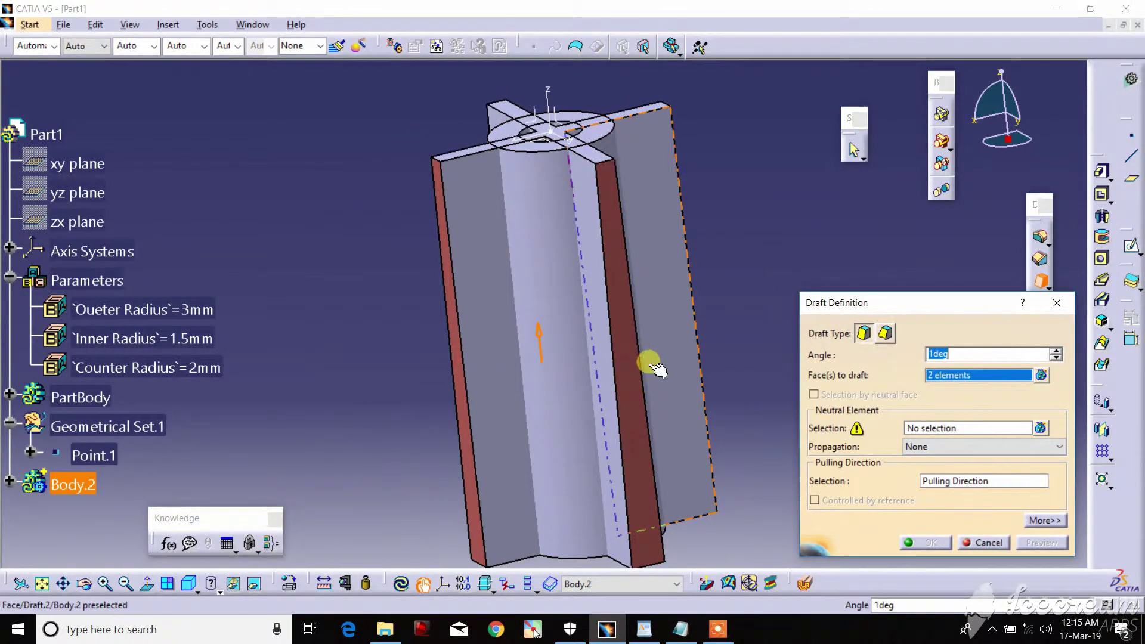
pyautogui.moveTo(652, 371)
pyautogui.mouseDown(button='middle')
pyautogui.moveTo(458, 365)
pyautogui.moveTo(471, 368)
pyautogui.mouseUp(button='middle')
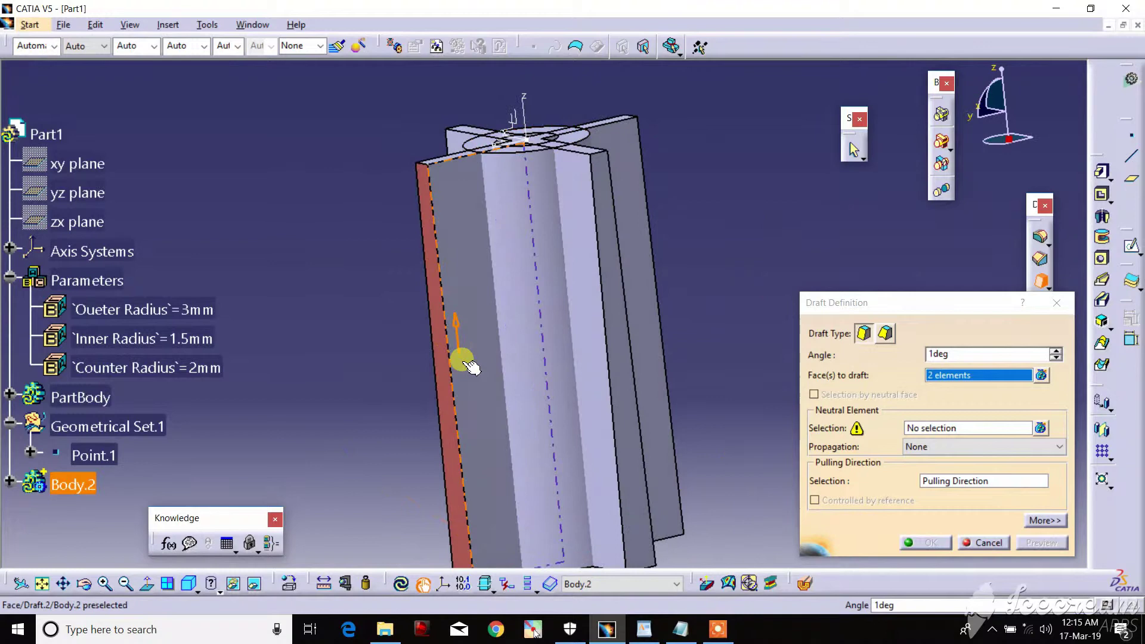
pyautogui.click(621, 248)
pyautogui.moveTo(626, 320)
pyautogui.mouseDown(button='middle')
pyautogui.moveTo(403, 346)
pyautogui.moveTo(451, 366)
pyautogui.moveTo(632, 280)
pyautogui.moveTo(614, 325)
pyautogui.moveTo(648, 391)
pyautogui.moveTo(652, 289)
pyautogui.moveTo(576, 235)
pyautogui.moveTo(651, 423)
pyautogui.moveTo(345, 409)
pyautogui.moveTo(350, 383)
pyautogui.moveTo(550, 332)
pyautogui.moveTo(454, 357)
pyautogui.moveTo(409, 335)
pyautogui.mouseUp(button='middle')
pyautogui.click(613, 272)
pyautogui.moveTo(768, 212)
pyautogui.mouseDown(button='middle')
pyautogui.moveTo(732, 391)
pyautogui.moveTo(644, 235)
pyautogui.moveTo(596, 281)
pyautogui.mouseUp(button='middle')
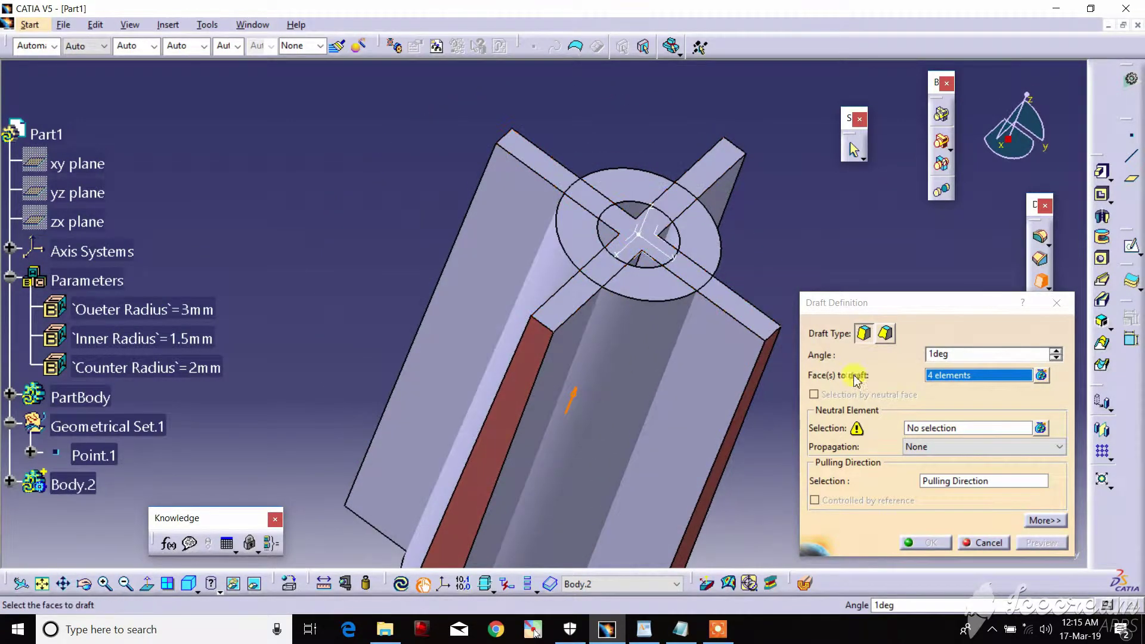
# Step: Set the axis system XY plane as neutral element and apply a 15deg draft angle
pyautogui.click(931, 428)
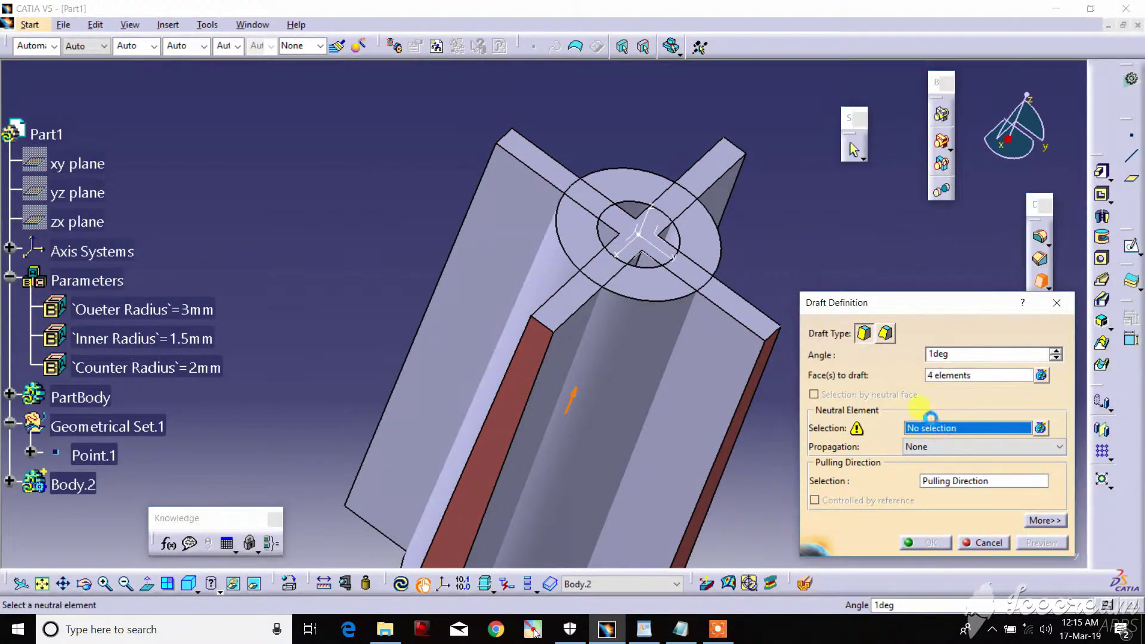
pyautogui.click(656, 261)
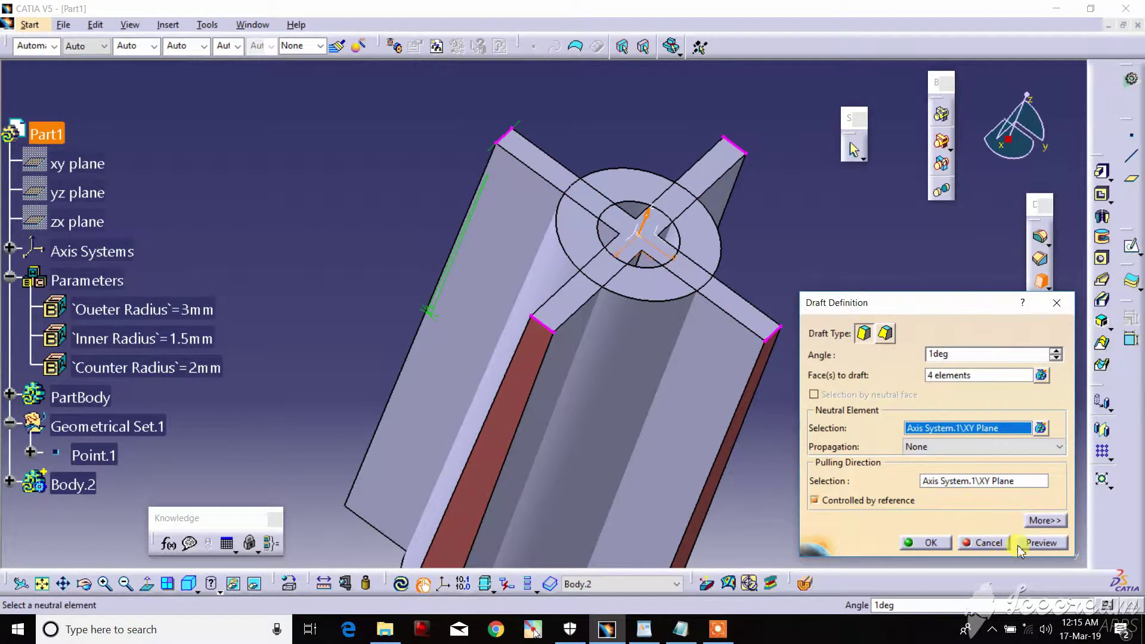
pyautogui.click(1040, 543)
pyautogui.moveTo(544, 231)
pyautogui.mouseDown(button='middle')
pyautogui.moveTo(584, 358)
pyautogui.moveTo(507, 235)
pyautogui.mouseUp(button='middle')
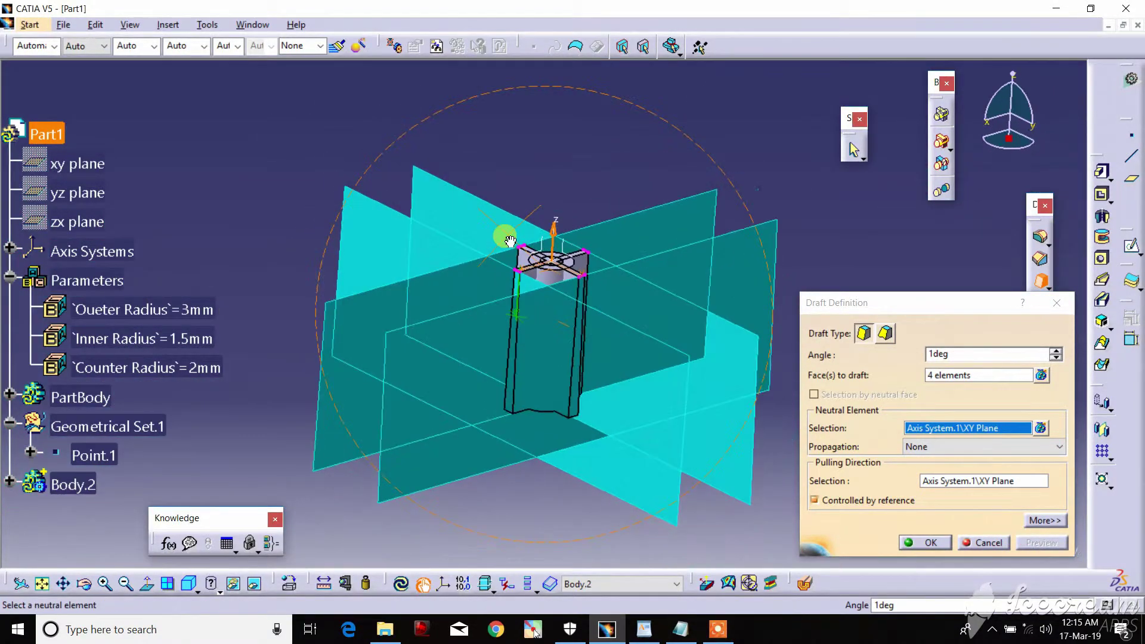
pyautogui.doubleClick(973, 354)
pyautogui.write('15')
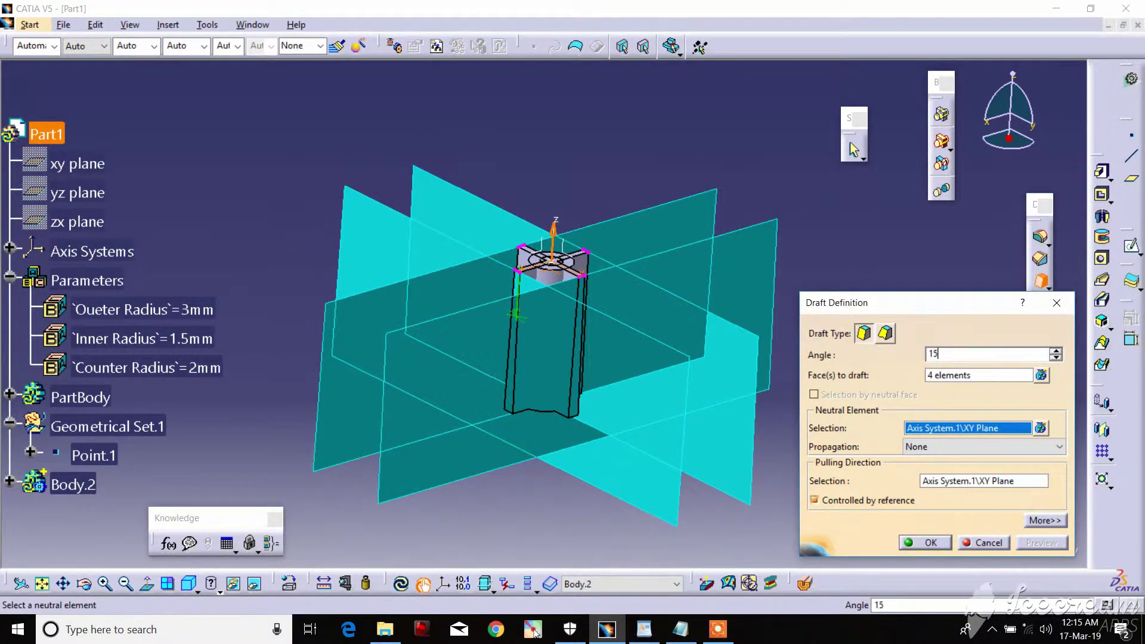
pyautogui.click(984, 482)
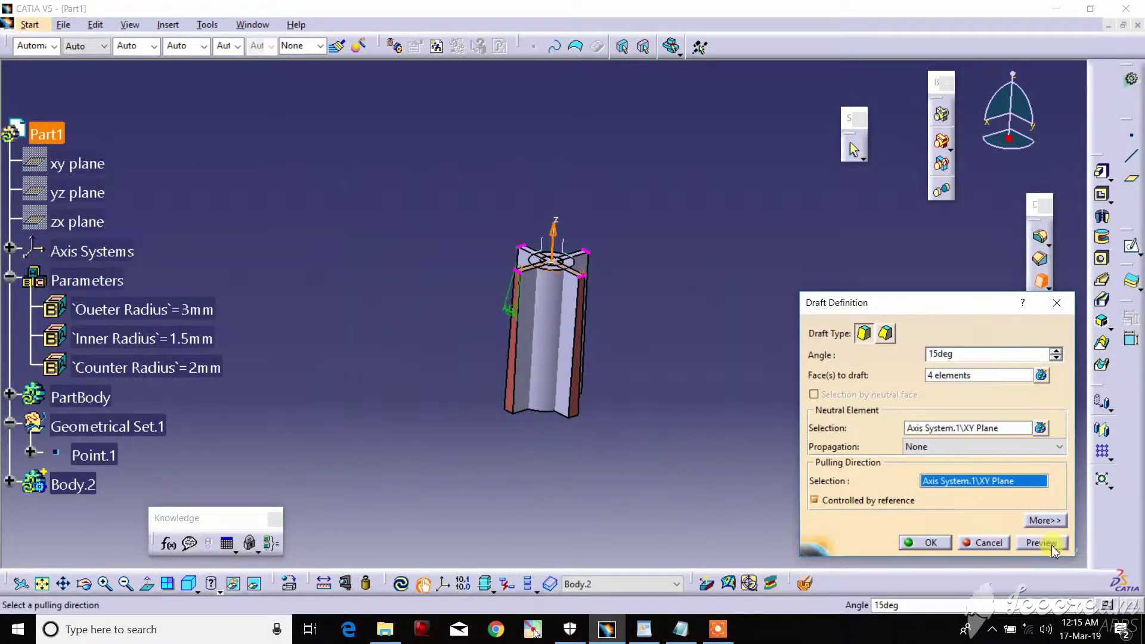
pyautogui.moveTo(437, 345)
pyautogui.mouseDown(button='middle')
pyautogui.moveTo(566, 409)
pyautogui.moveTo(633, 419)
pyautogui.mouseUp(button='middle')
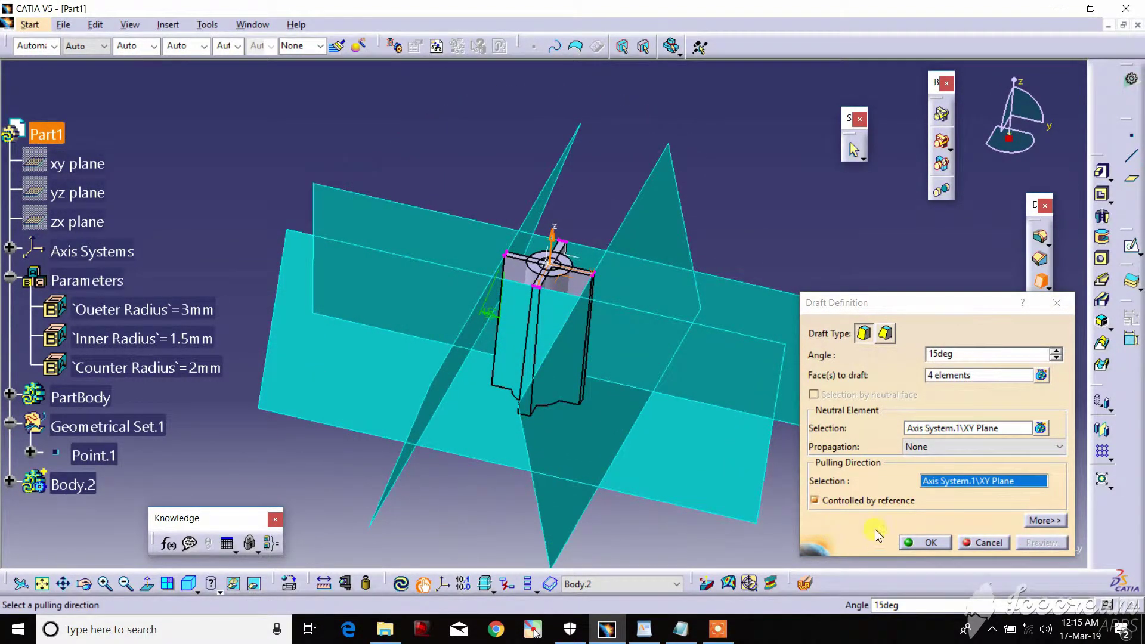
pyautogui.click(916, 544)
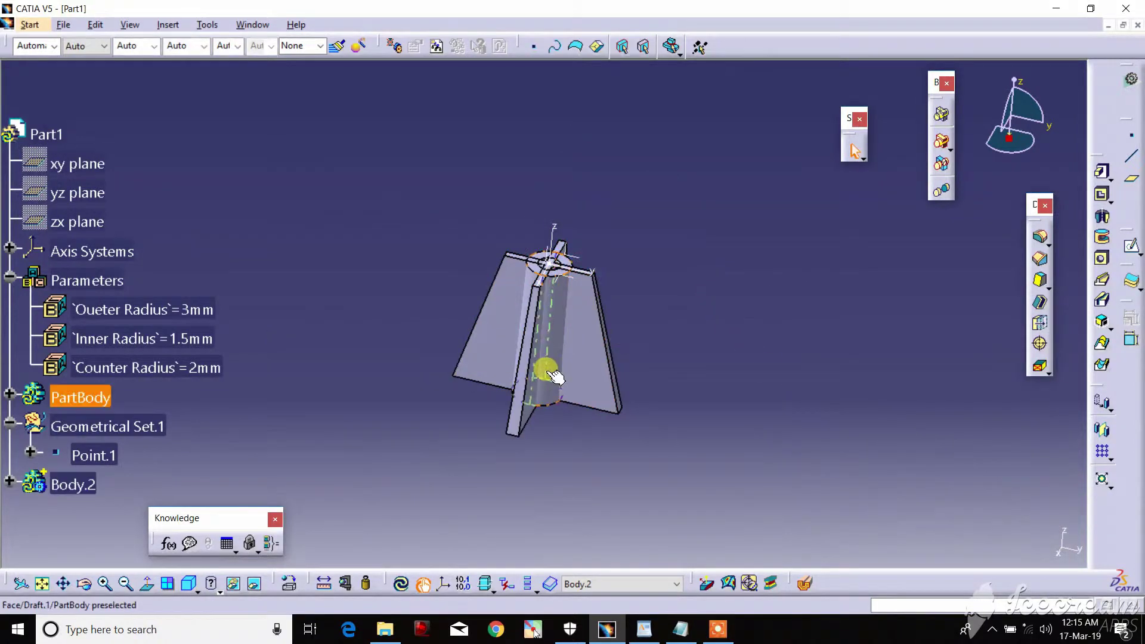
pyautogui.moveTo(545, 368)
pyautogui.mouseDown(button='middle')
pyautogui.moveTo(575, 358)
pyautogui.moveTo(463, 373)
pyautogui.moveTo(501, 373)
pyautogui.mouseUp(button='middle')
pyautogui.moveTo(505, 392); pyautogui.dragTo(494, 360, button='middle')
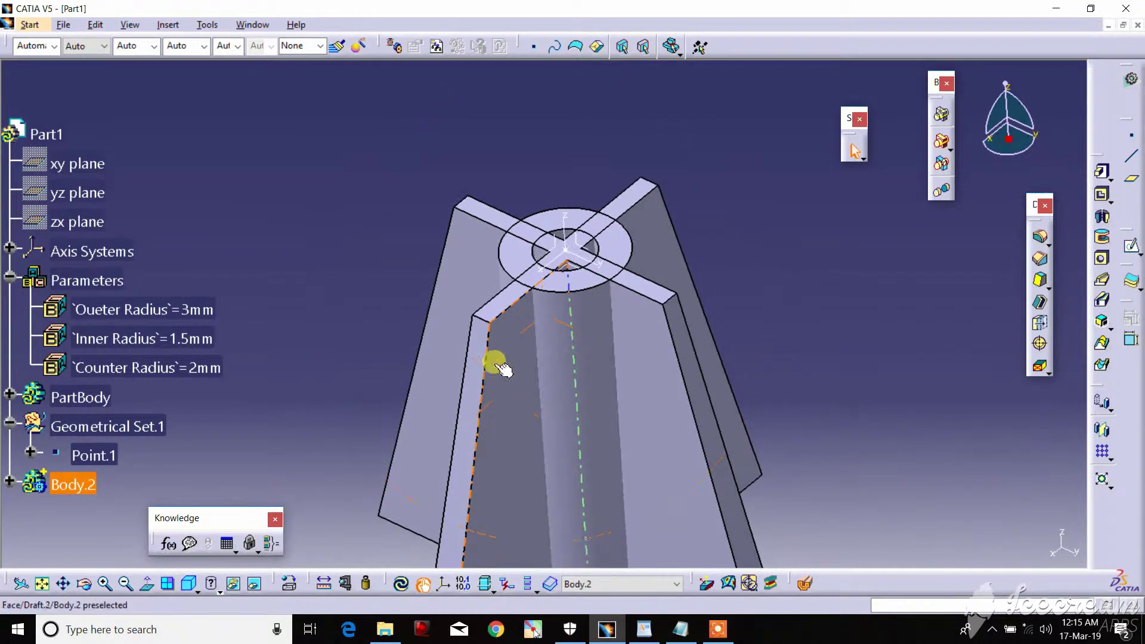
pyautogui.click(329, 262)
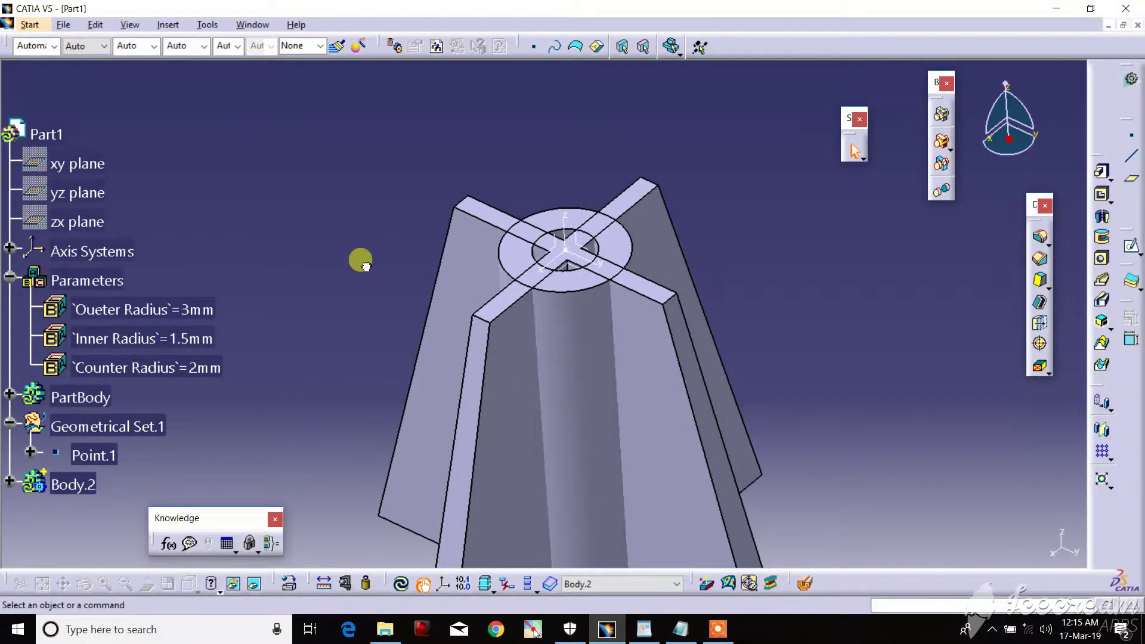
# Step: Define PartBody as the in-work object
pyautogui.rightClick(89, 483)
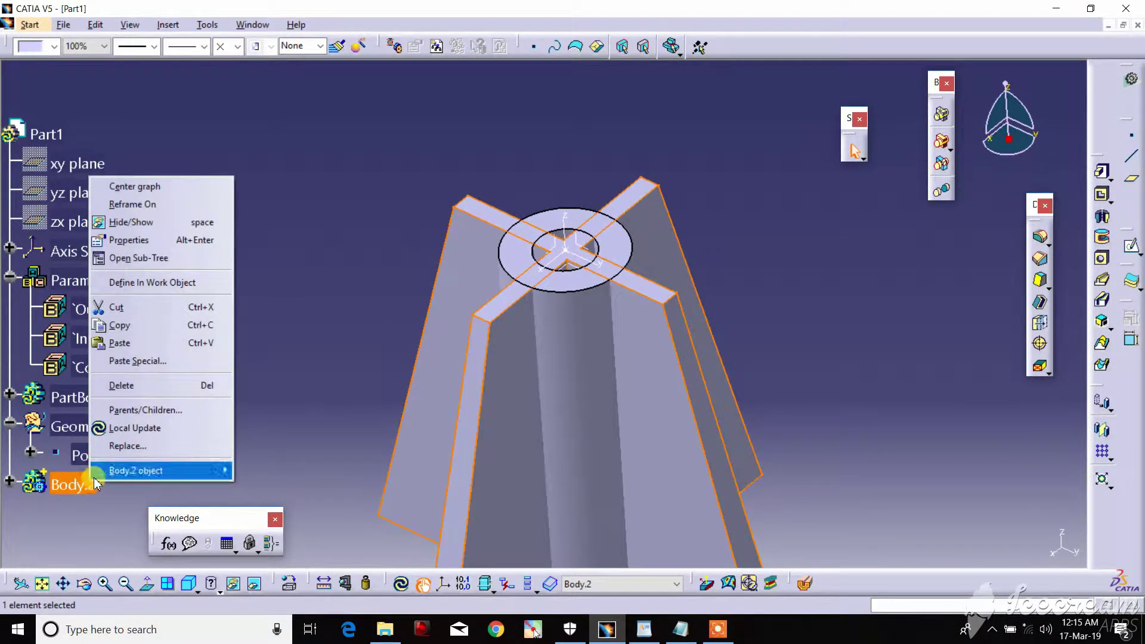
pyautogui.click(83, 507)
pyautogui.rightClick(84, 399)
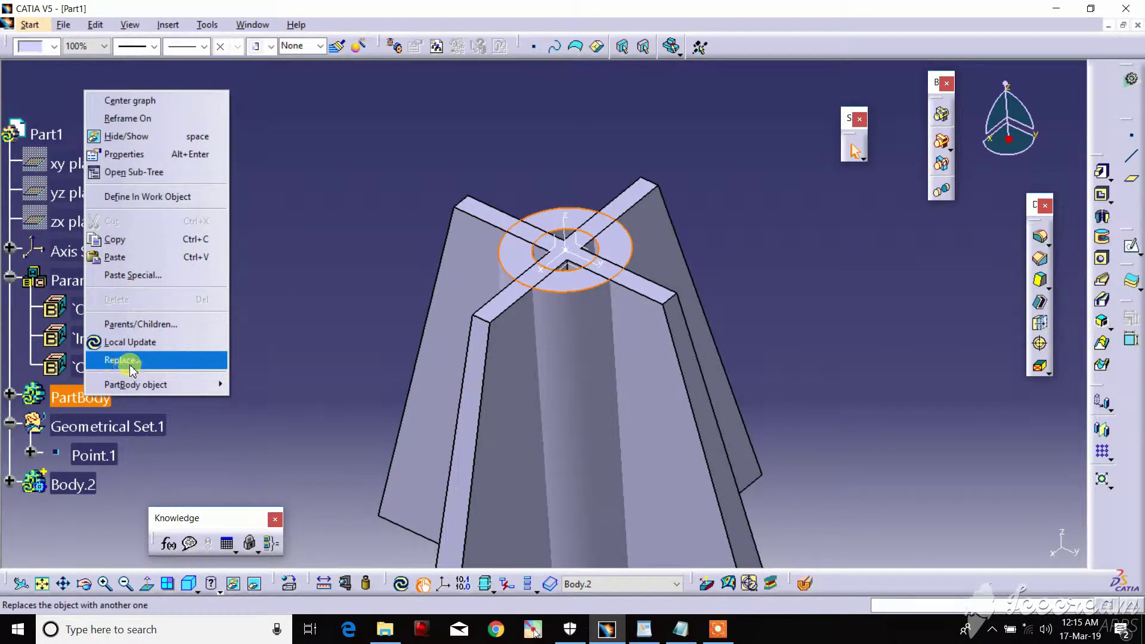
pyautogui.click(153, 196)
pyautogui.click(242, 223)
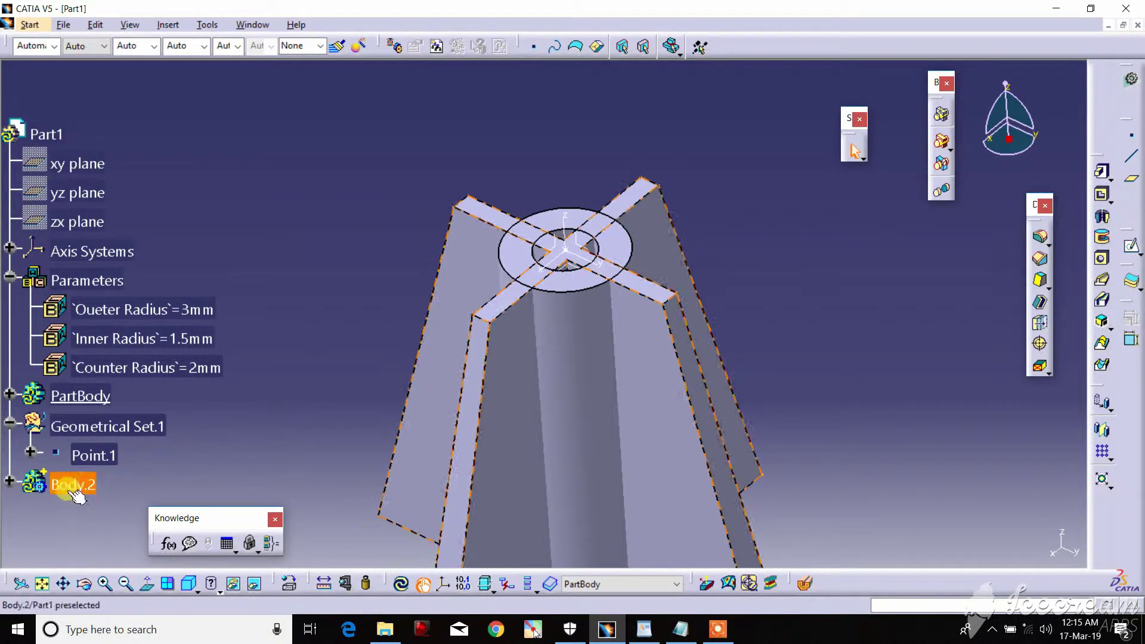
# Step: Union-trim Body.2 into PartBody, removing the two faces inside the central hole
pyautogui.rightClick(113, 483)
pyautogui.moveTo(118, 473)
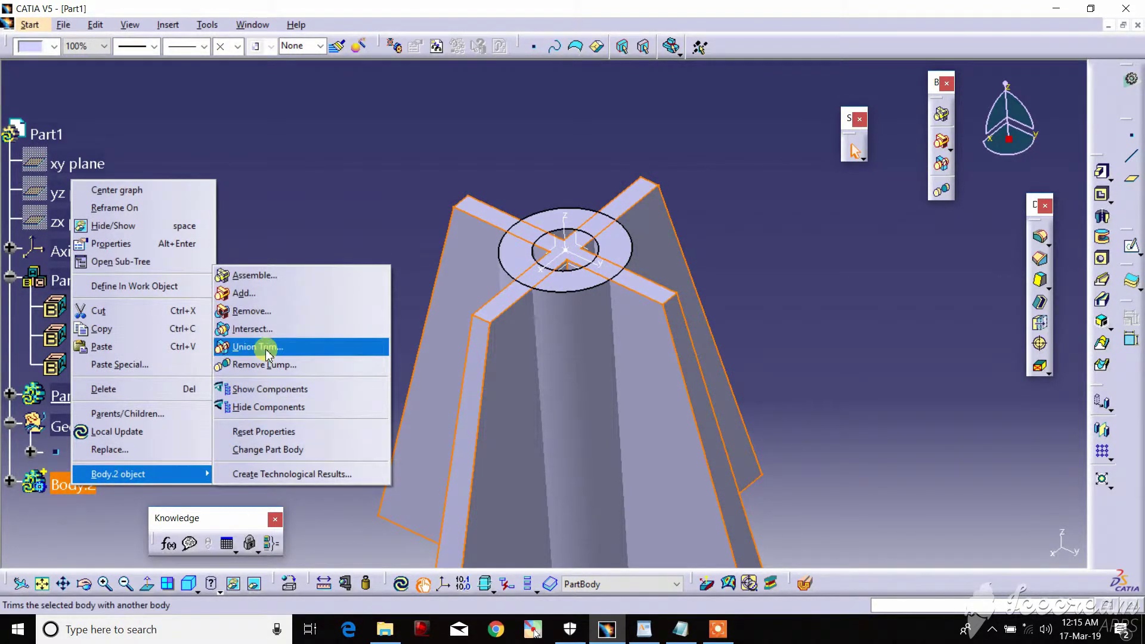
pyautogui.click(261, 343)
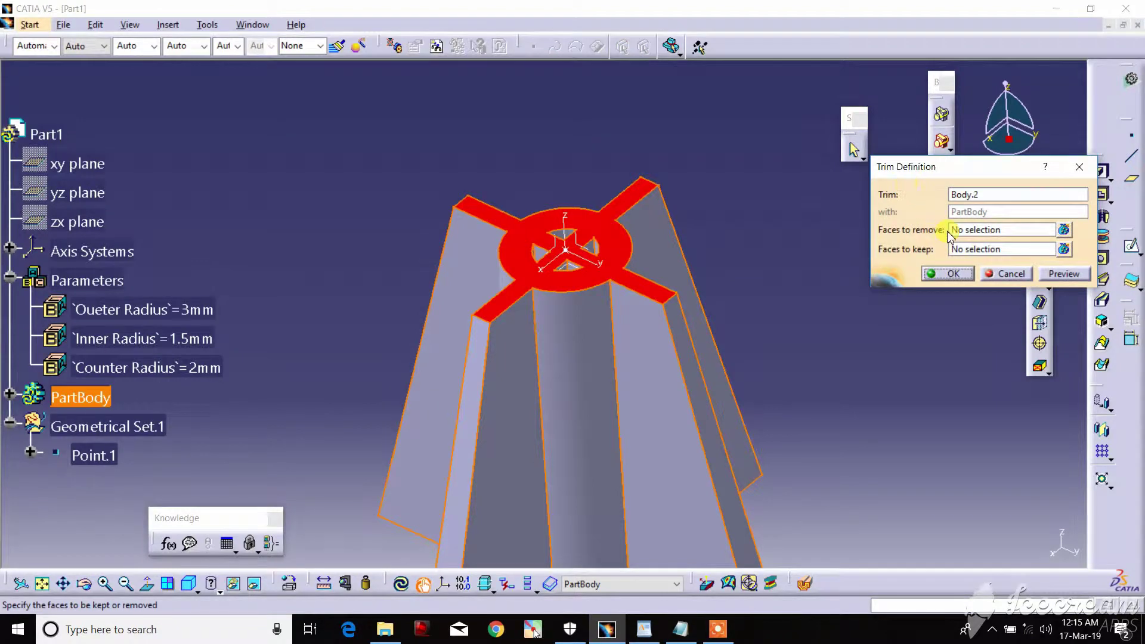
pyautogui.moveTo(614, 273)
pyautogui.keyDown('ctrl'); pyautogui.mouseDown(button='middle')
pyautogui.moveTo(607, 195)
pyautogui.moveTo(592, 232)
pyautogui.mouseUp(button='middle'); pyautogui.keyUp('ctrl')
pyautogui.click(600, 225)
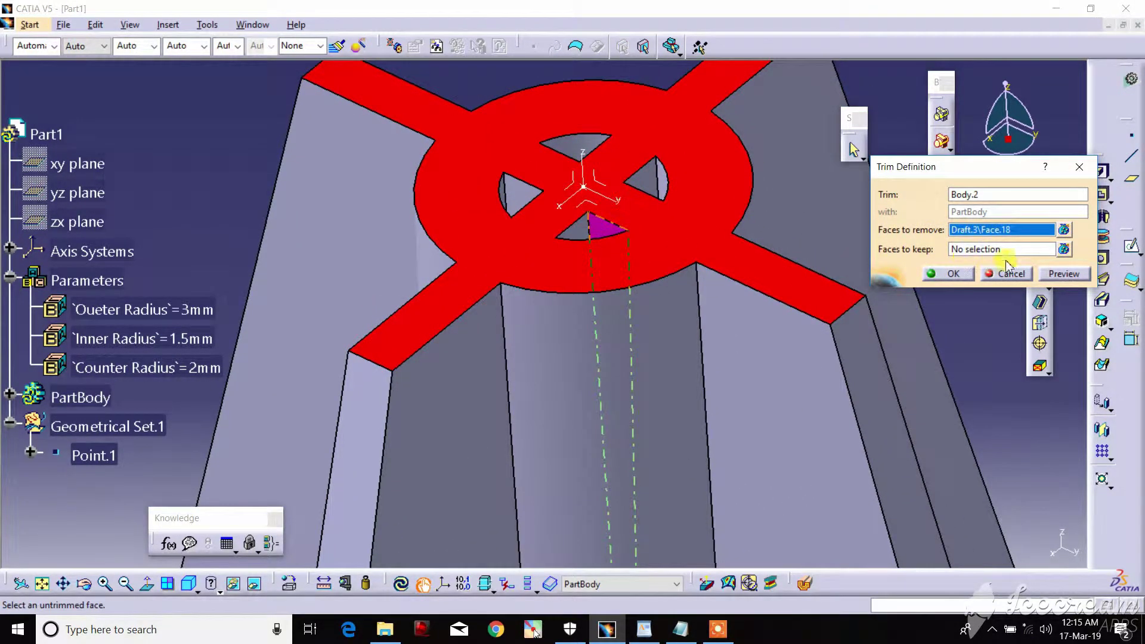
pyautogui.click(573, 230)
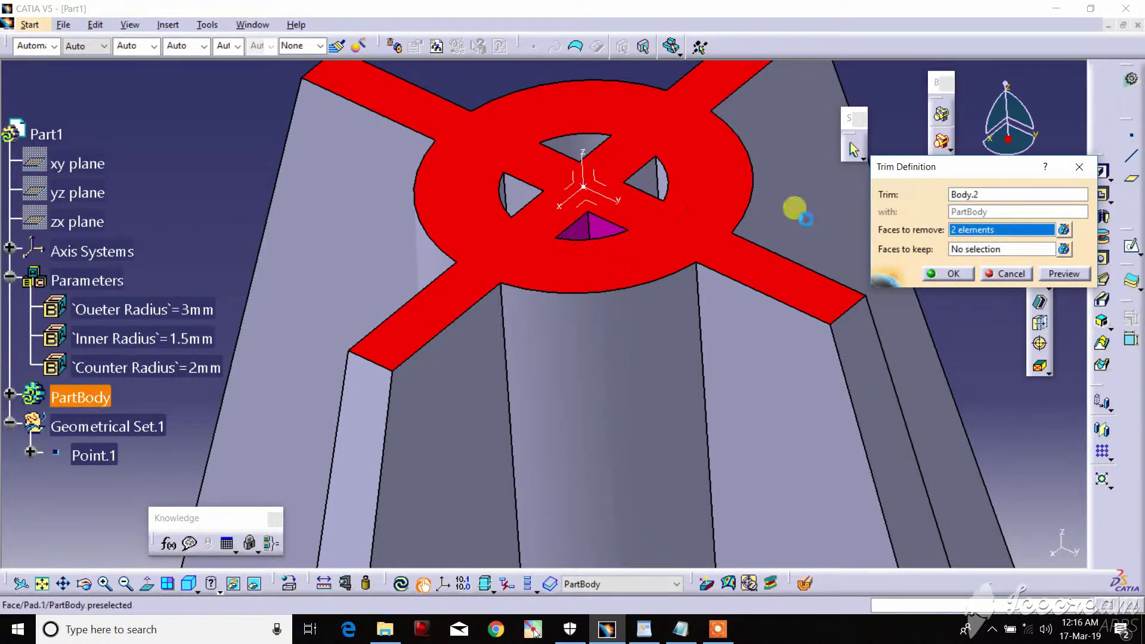
pyautogui.click(1048, 274)
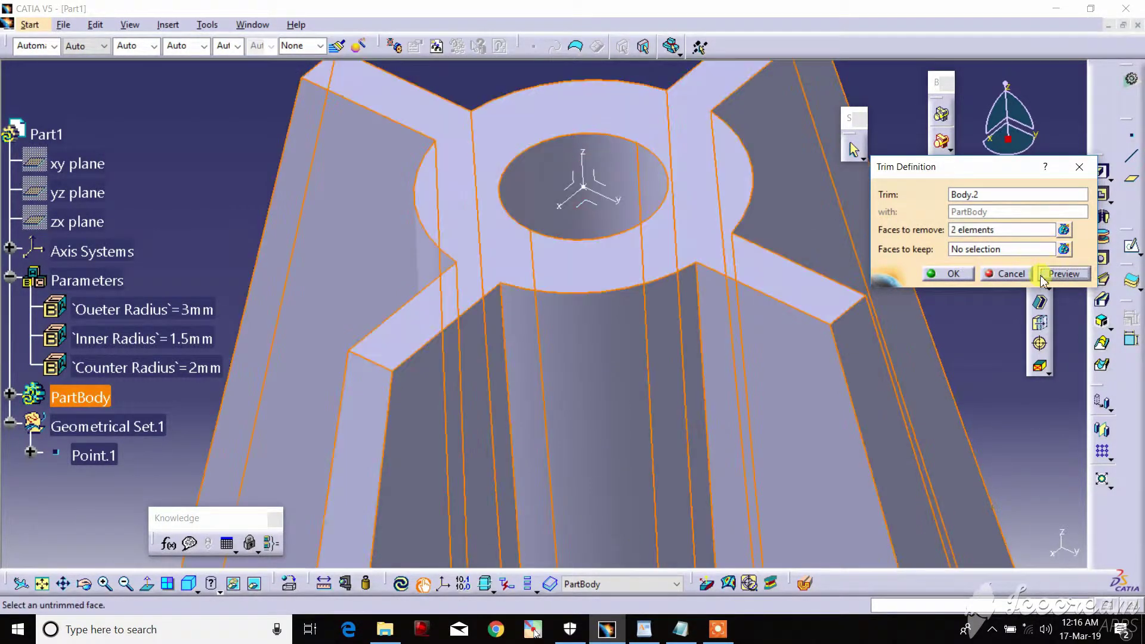
pyautogui.click(977, 273)
pyautogui.moveTo(603, 200); pyautogui.dragTo(547, 172, button='middle')
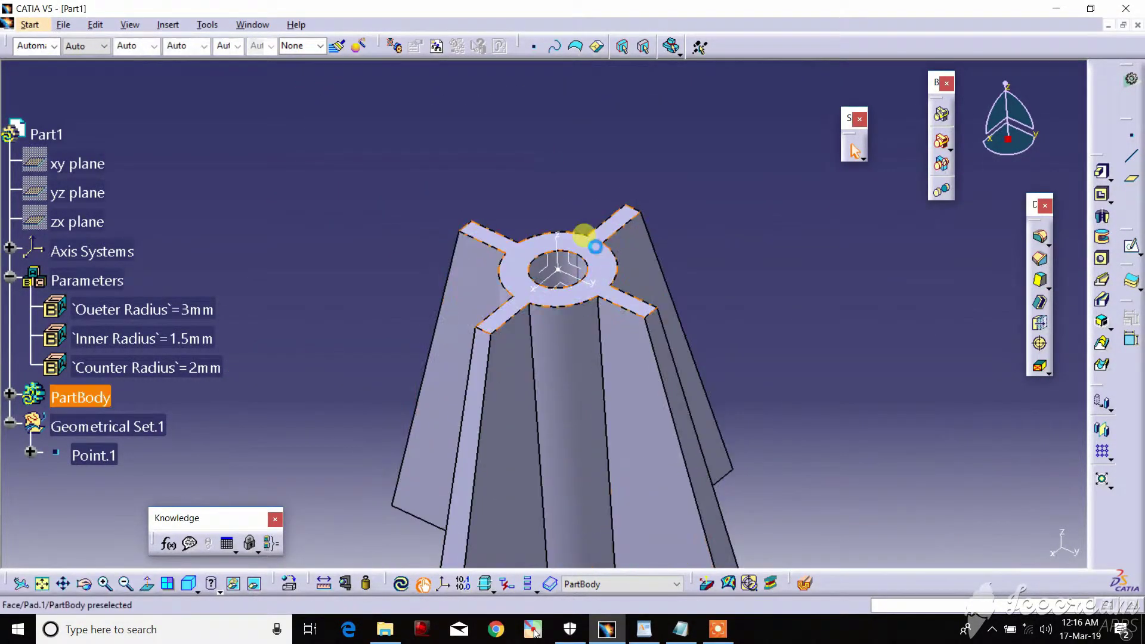
# Step: Insert Body.3 and start a sketch on the axis system's XY plane
pyautogui.moveTo(596, 247)
pyautogui.mouseDown(button='middle')
pyautogui.moveTo(593, 373)
pyautogui.moveTo(601, 320)
pyautogui.mouseUp(button='middle')
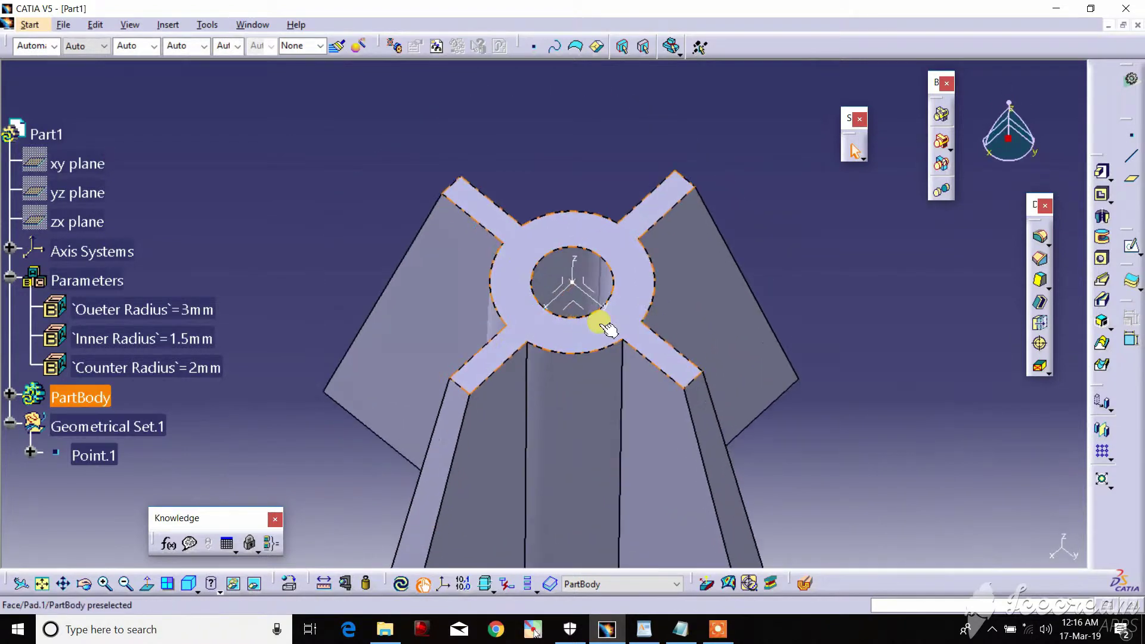
pyautogui.click(173, 29)
pyautogui.click(199, 64)
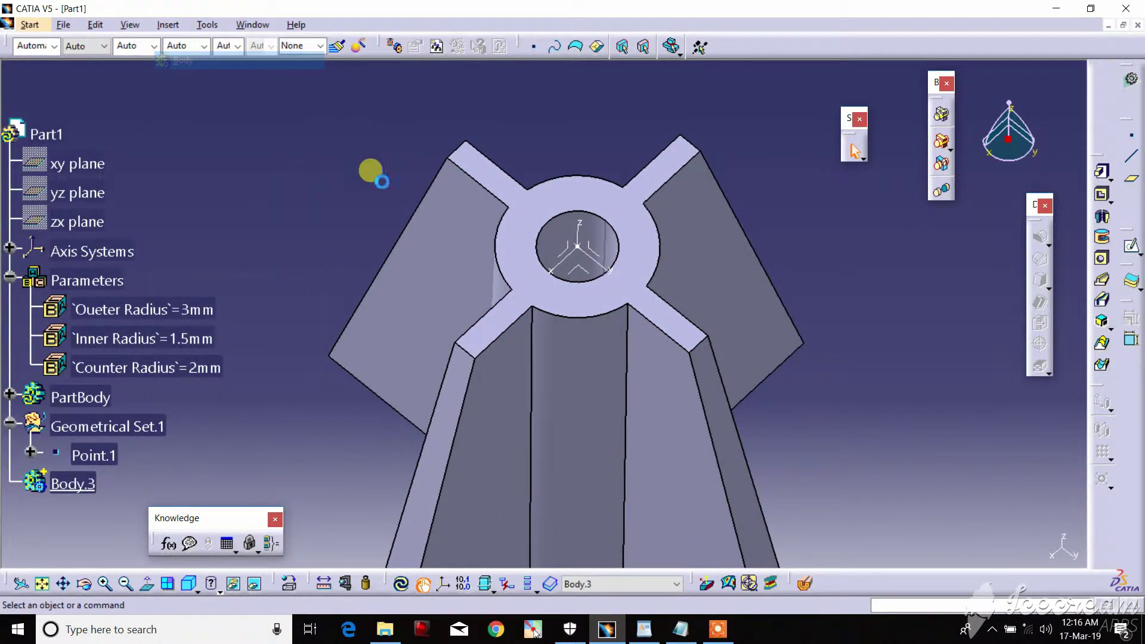
pyautogui.click(589, 271)
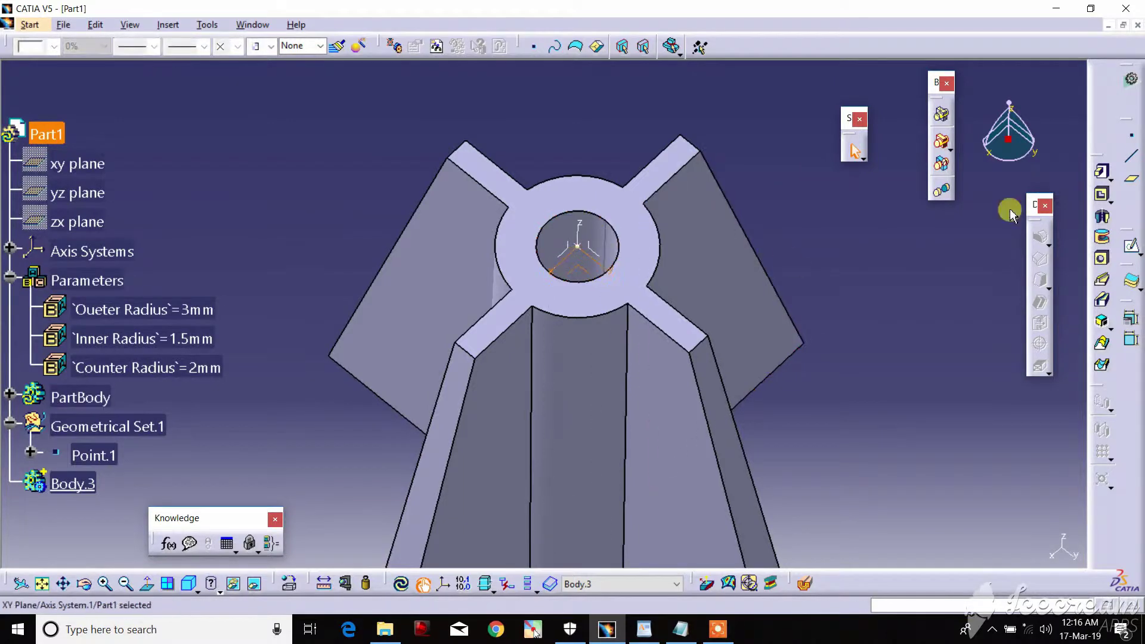
pyautogui.click(1132, 245)
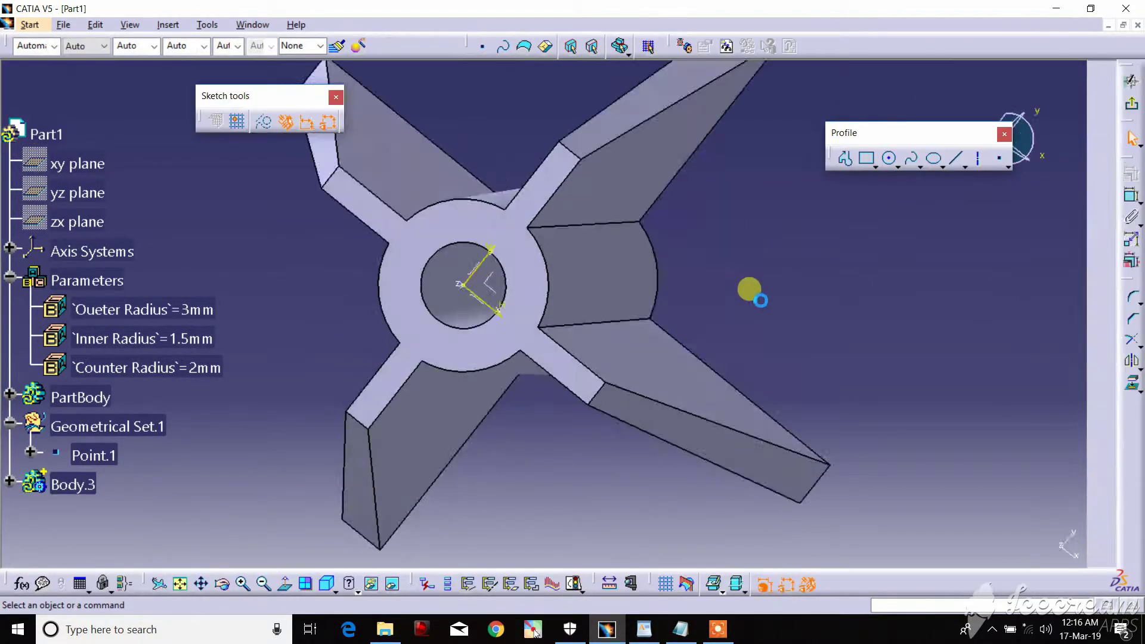
# Step: Draw a circle centred at the origin with a radius of about 2 mm
pyautogui.moveTo(498, 338); pyautogui.dragTo(591, 304, button='middle')
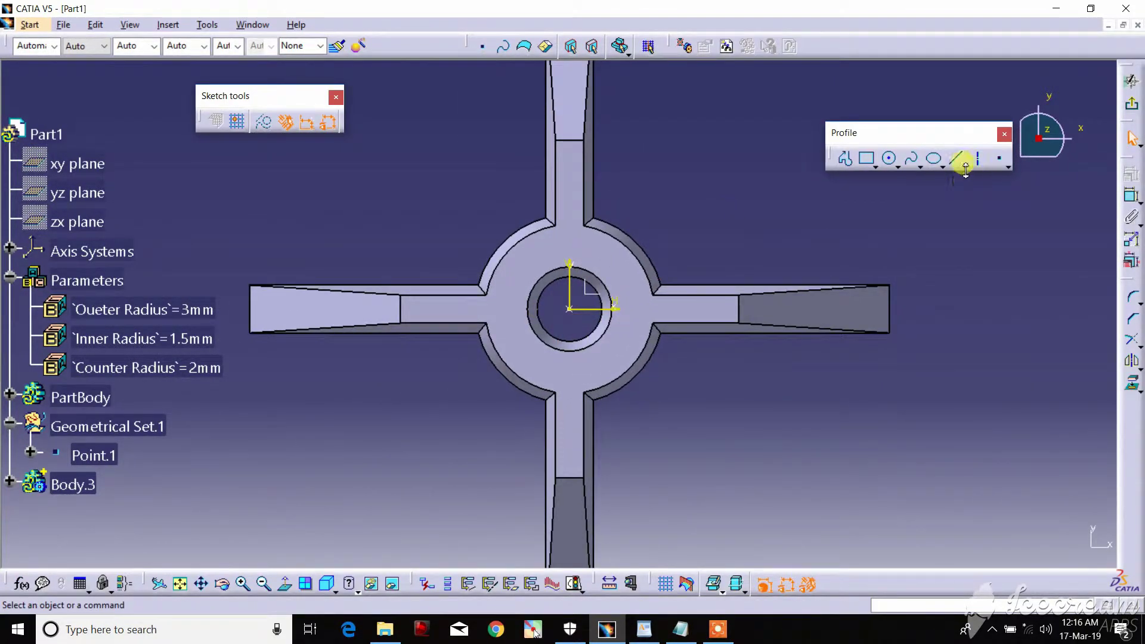
pyautogui.click(886, 161)
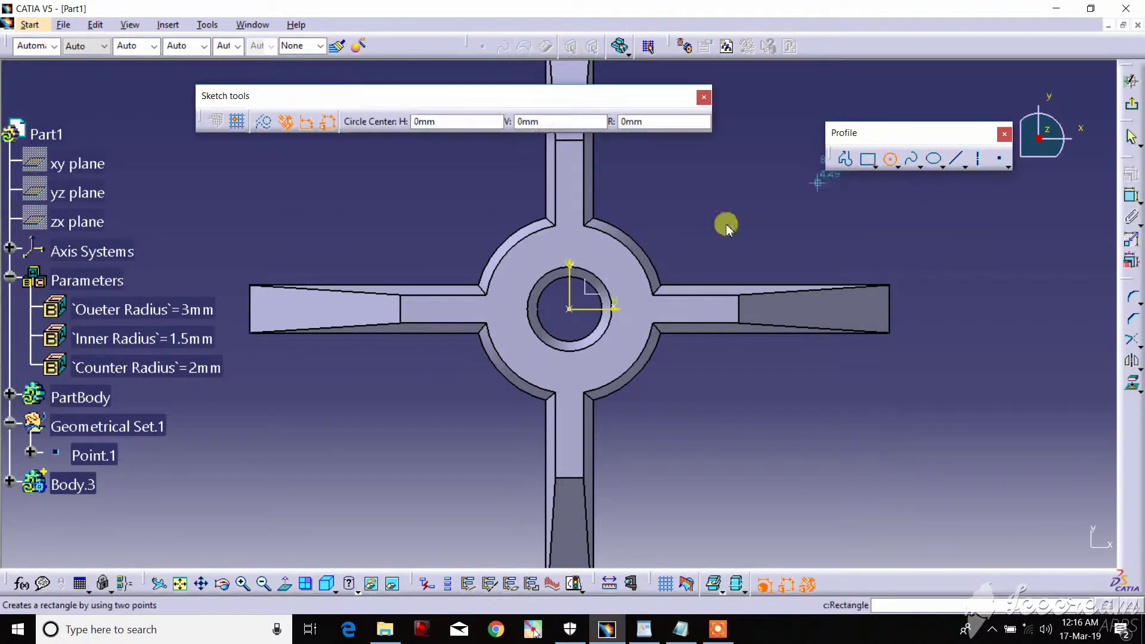
pyautogui.click(570, 309)
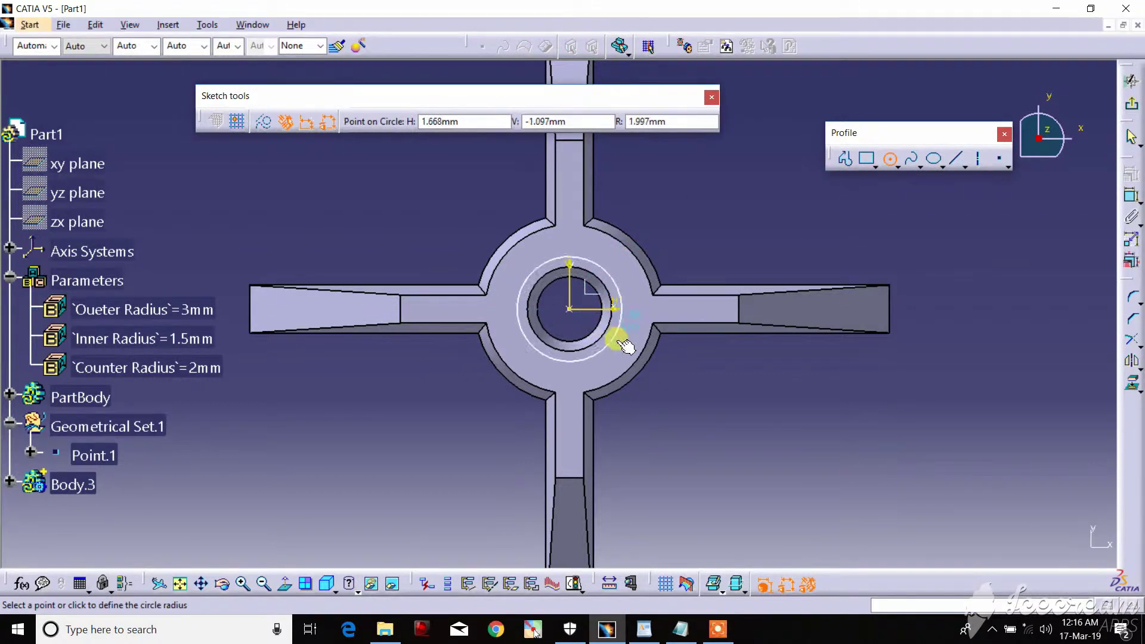
pyautogui.click(617, 328)
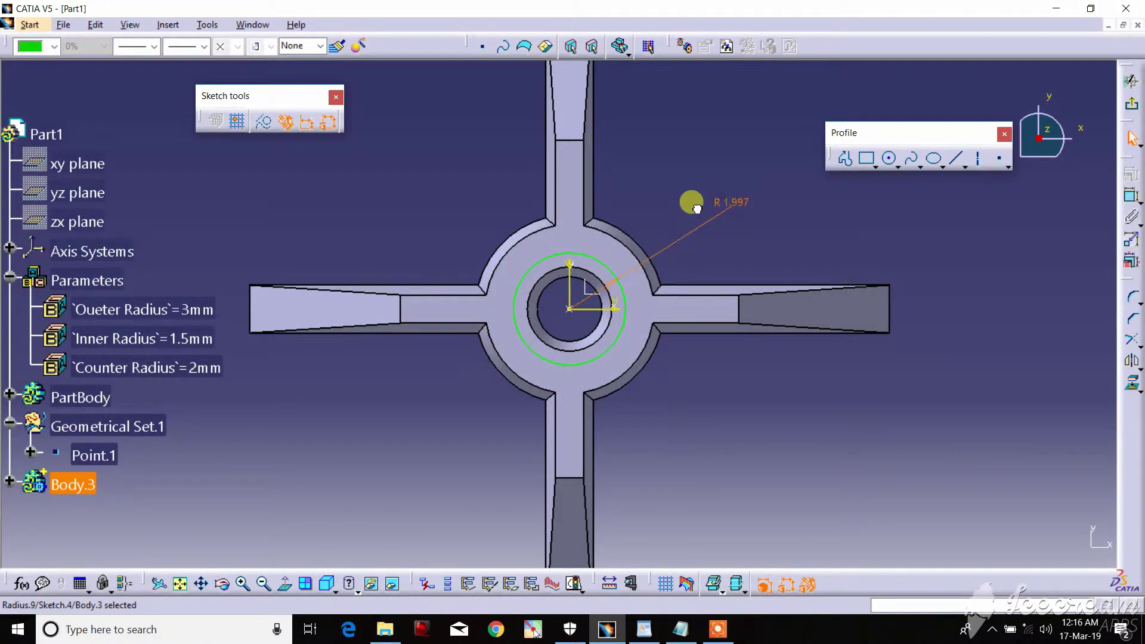
# Step: Link the circle's radius to the 2mm Counter Radius parameter, then exit Sketch.4
pyautogui.doubleClick(719, 203)
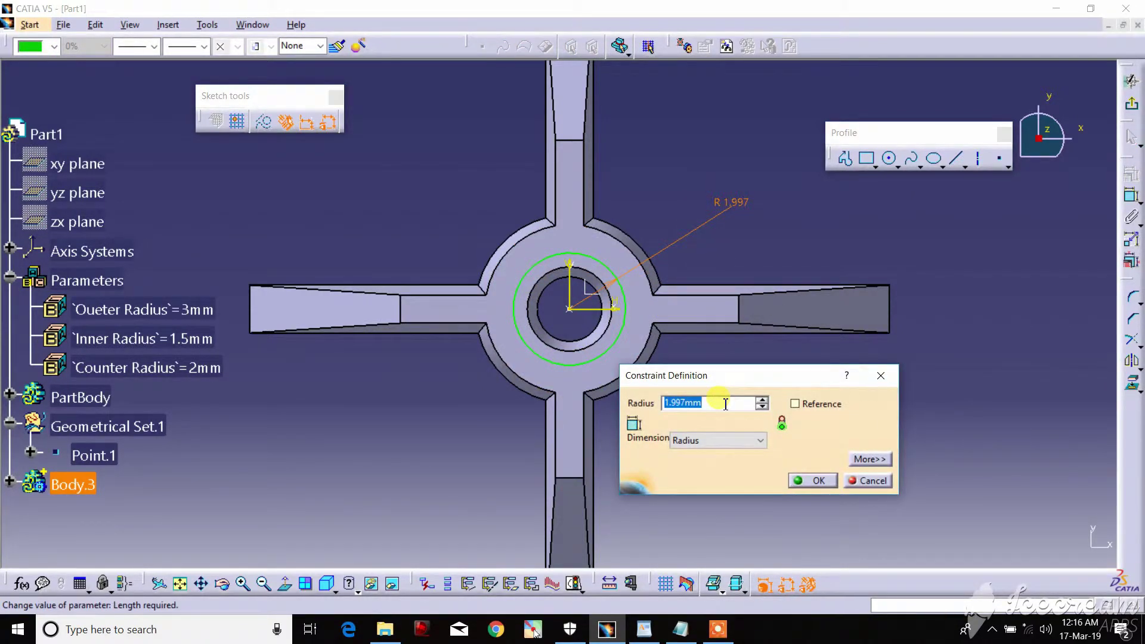
pyautogui.rightClick(725, 403)
pyautogui.click(745, 412)
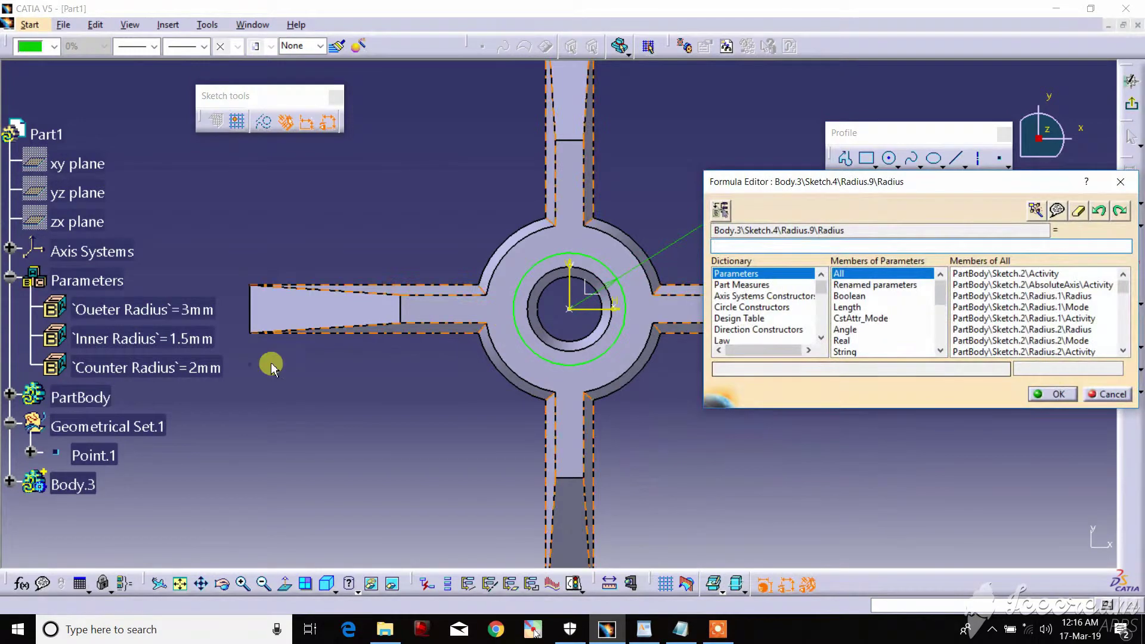
pyautogui.click(188, 377)
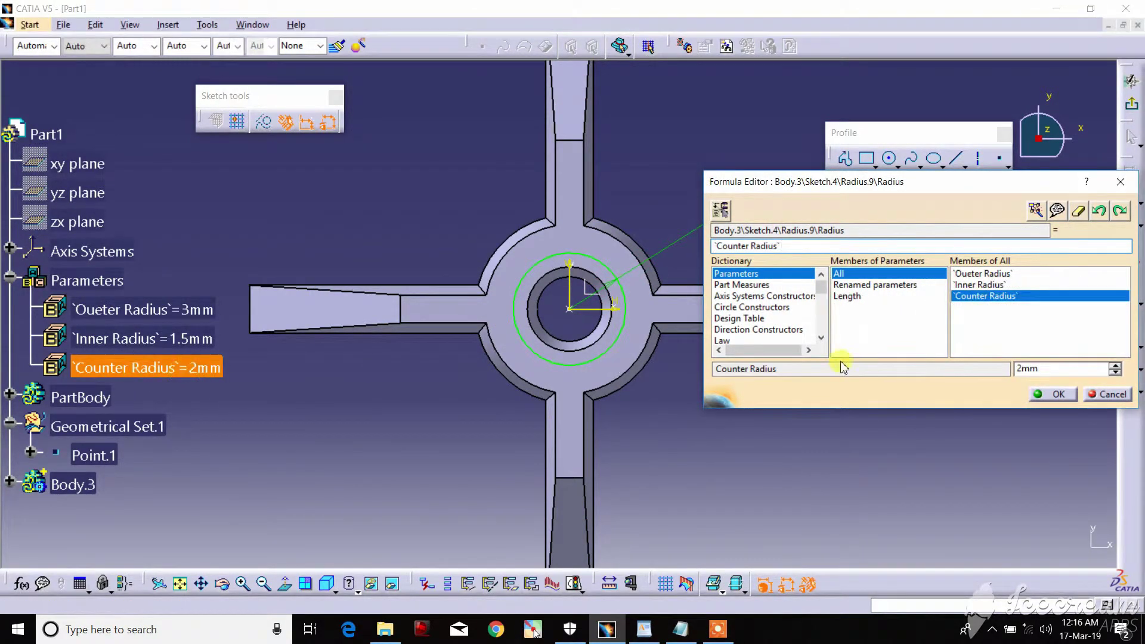
pyautogui.click(1054, 394)
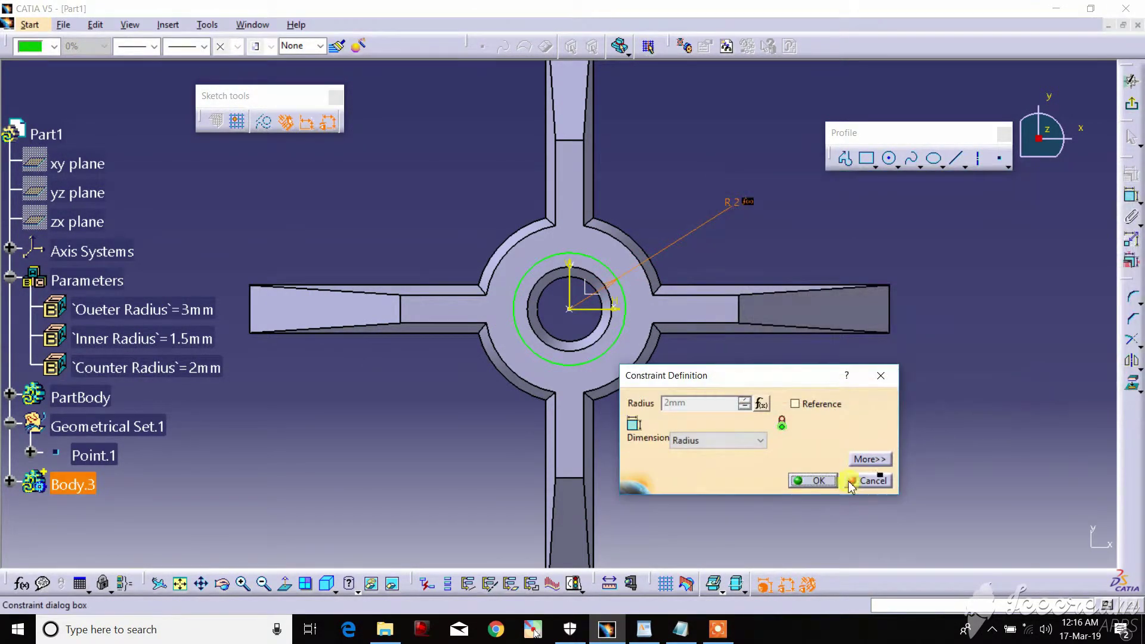
pyautogui.click(818, 482)
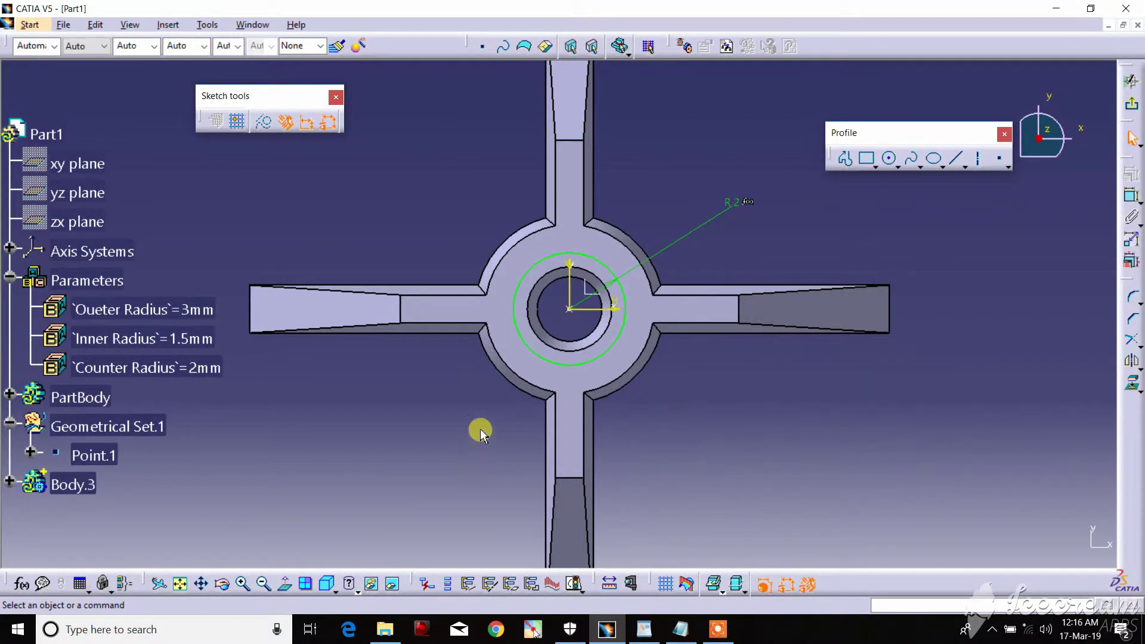
pyautogui.moveTo(479, 427)
pyautogui.mouseDown(button='middle')
pyautogui.moveTo(443, 286)
pyautogui.moveTo(568, 383)
pyautogui.moveTo(550, 278)
pyautogui.mouseUp(button='middle')
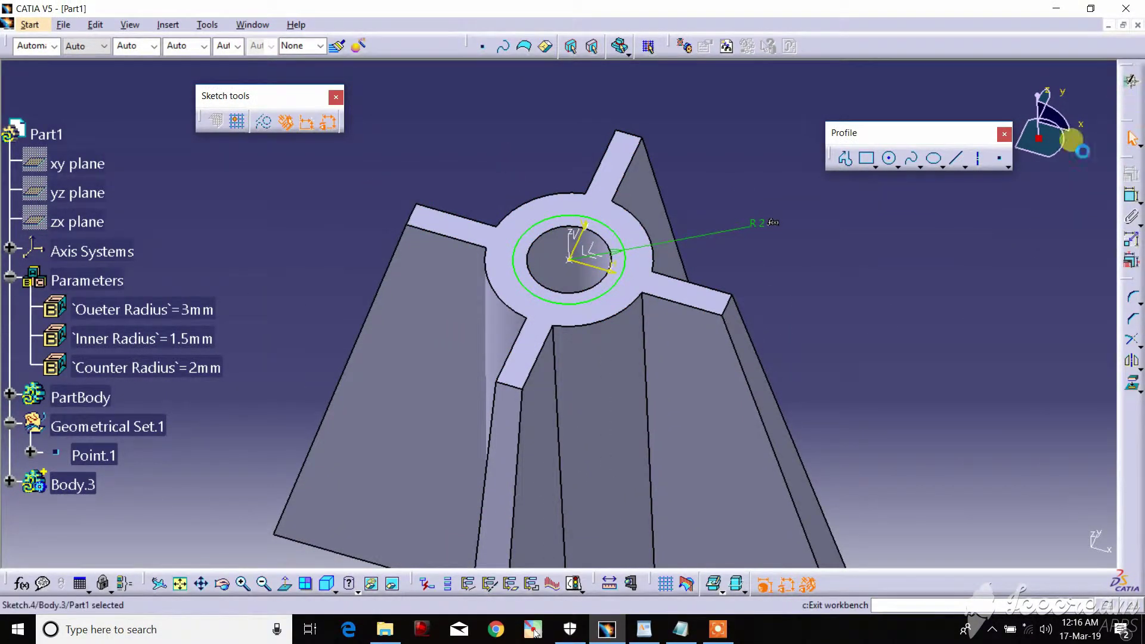
pyautogui.moveTo(843, 333); pyautogui.dragTo(865, 229, button='middle')
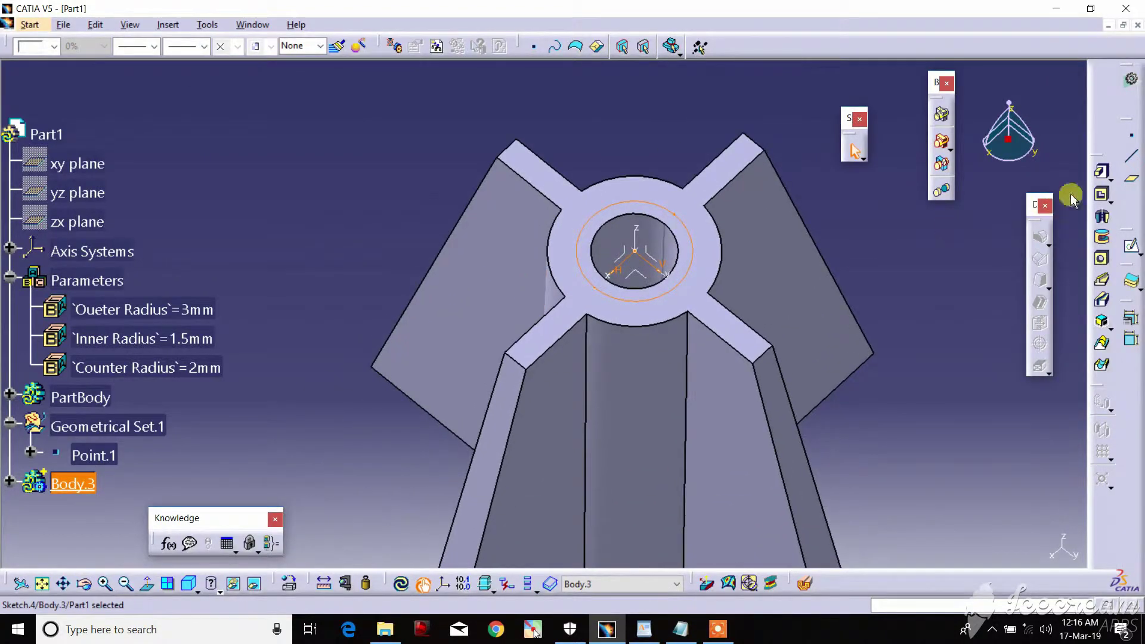
# Step: Pad Sketch.4 2mm in reverse along the Axis System.1 Z axis, then fit all in view
pyautogui.click(1102, 172)
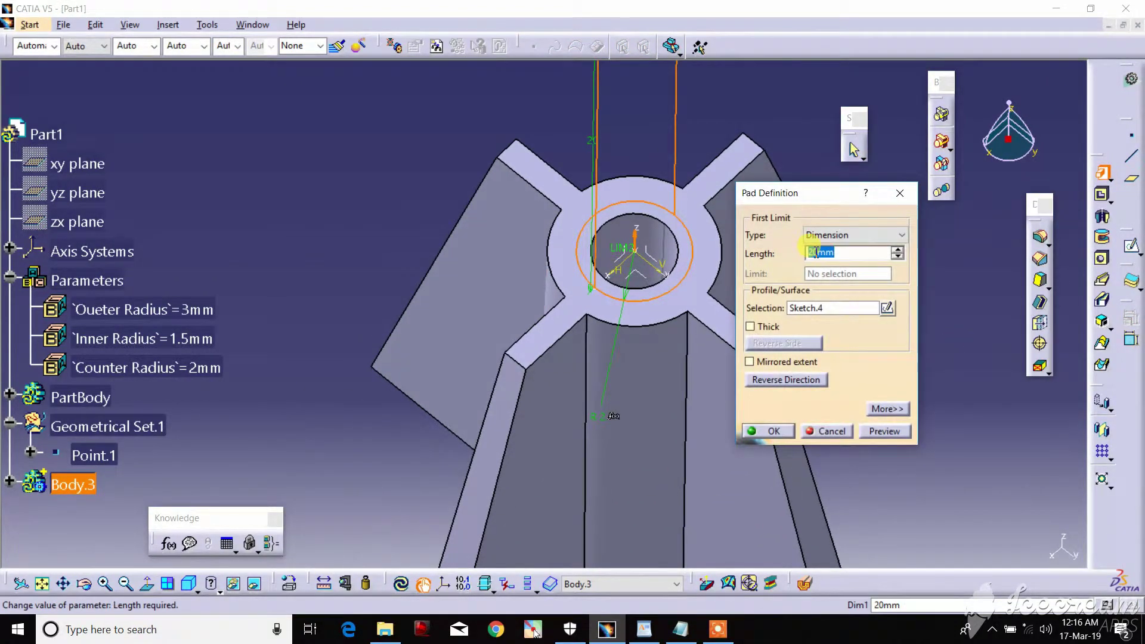
pyautogui.write('2')
pyautogui.click(816, 384)
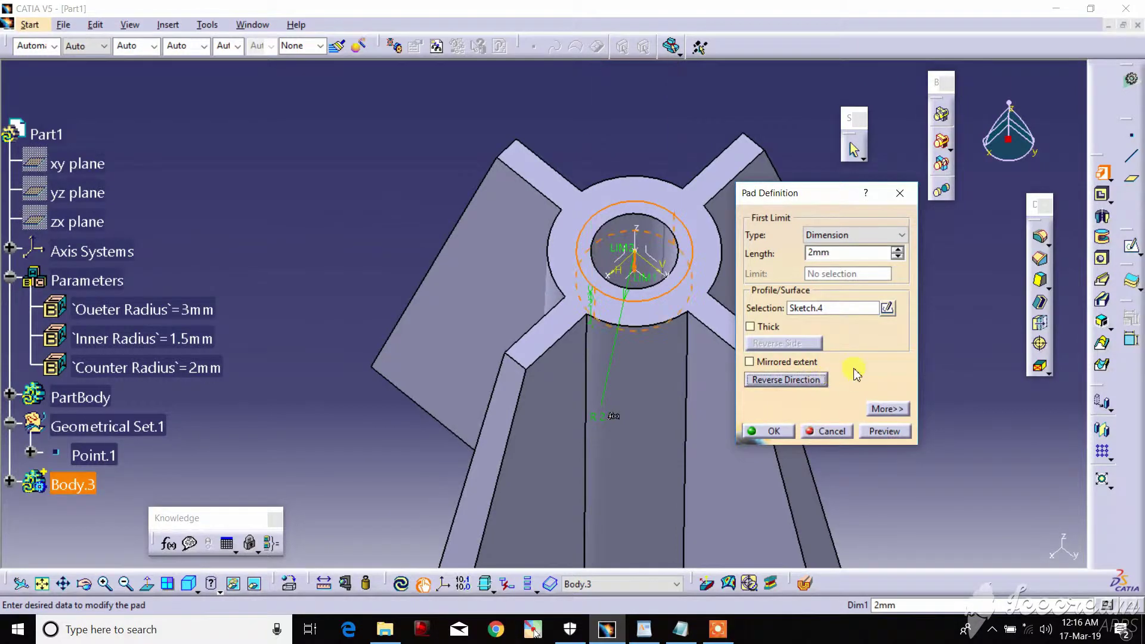
pyautogui.click(886, 410)
pyautogui.click(973, 325)
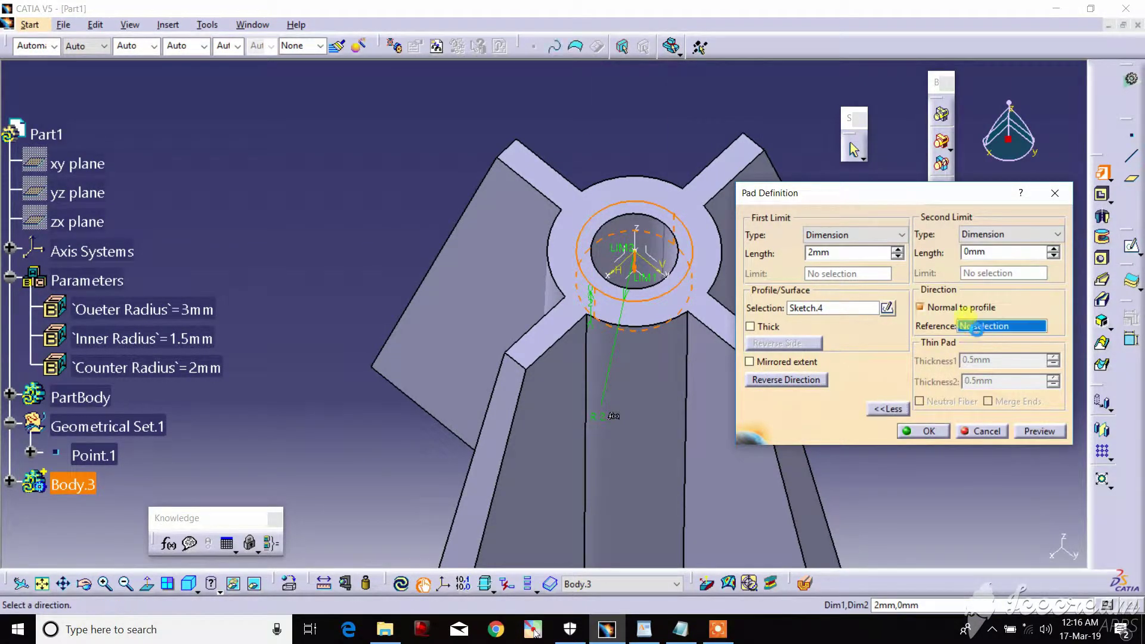
pyautogui.moveTo(608, 353)
pyautogui.mouseDown(button='middle')
pyautogui.moveTo(594, 276)
pyautogui.moveTo(599, 197)
pyautogui.mouseUp(button='middle')
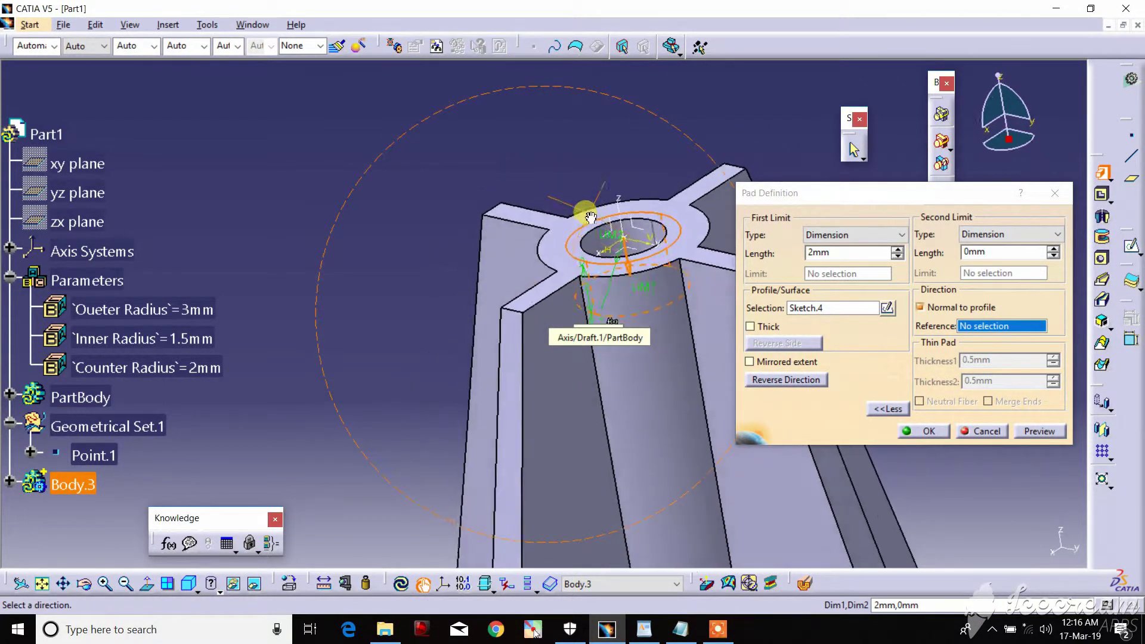
pyautogui.click(620, 202)
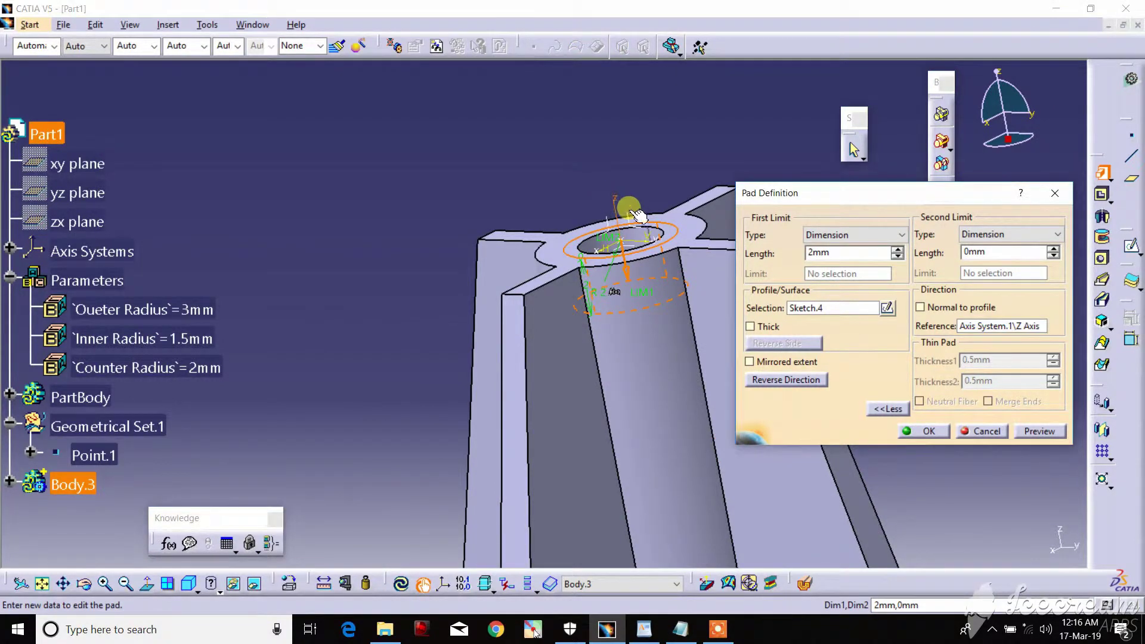
pyautogui.click(1044, 431)
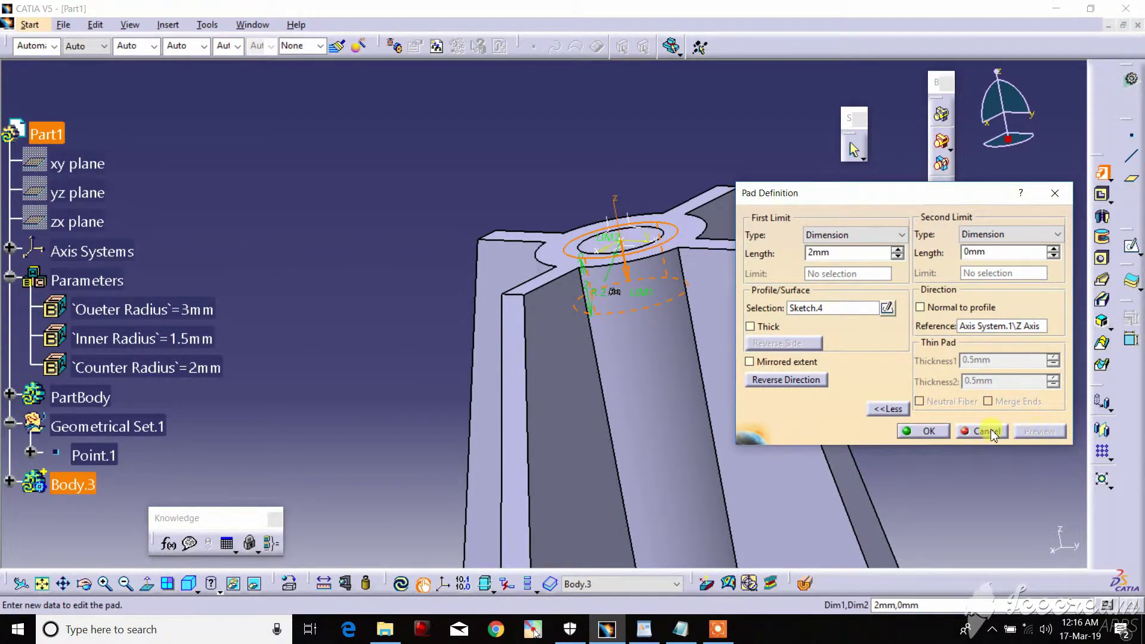
pyautogui.click(931, 433)
pyautogui.moveTo(588, 294)
pyautogui.mouseDown(button='middle')
pyautogui.moveTo(647, 306)
pyautogui.moveTo(572, 435)
pyautogui.mouseUp(button='middle')
pyautogui.click(397, 210)
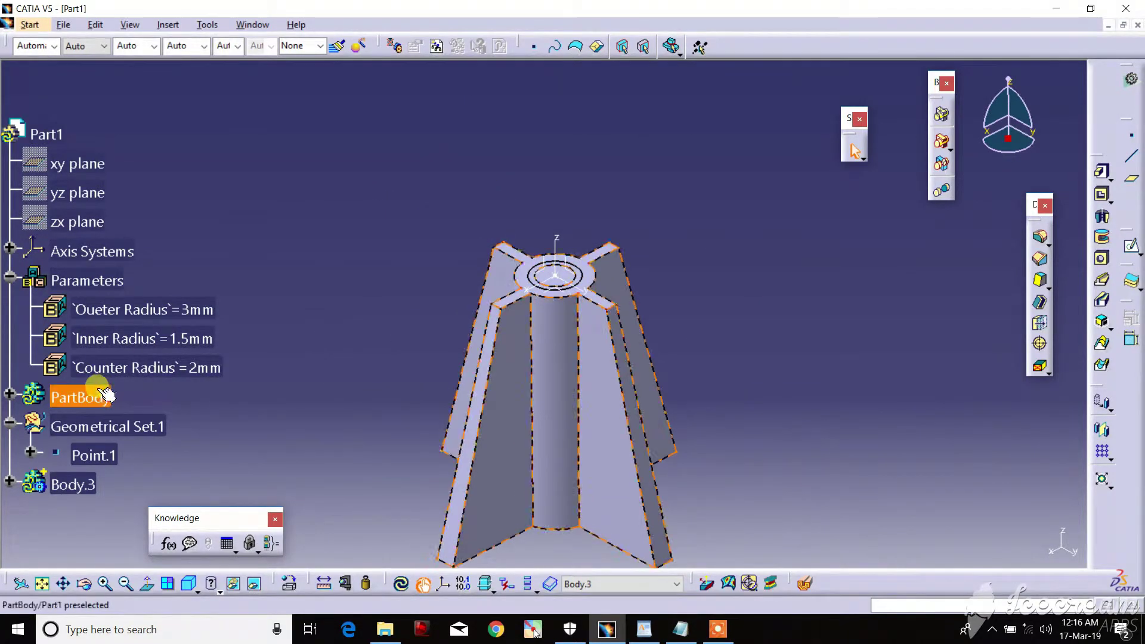
# Step: Hide PartBody and zoom in on the small cylinder
pyautogui.rightClick(106, 395)
pyautogui.click(131, 126)
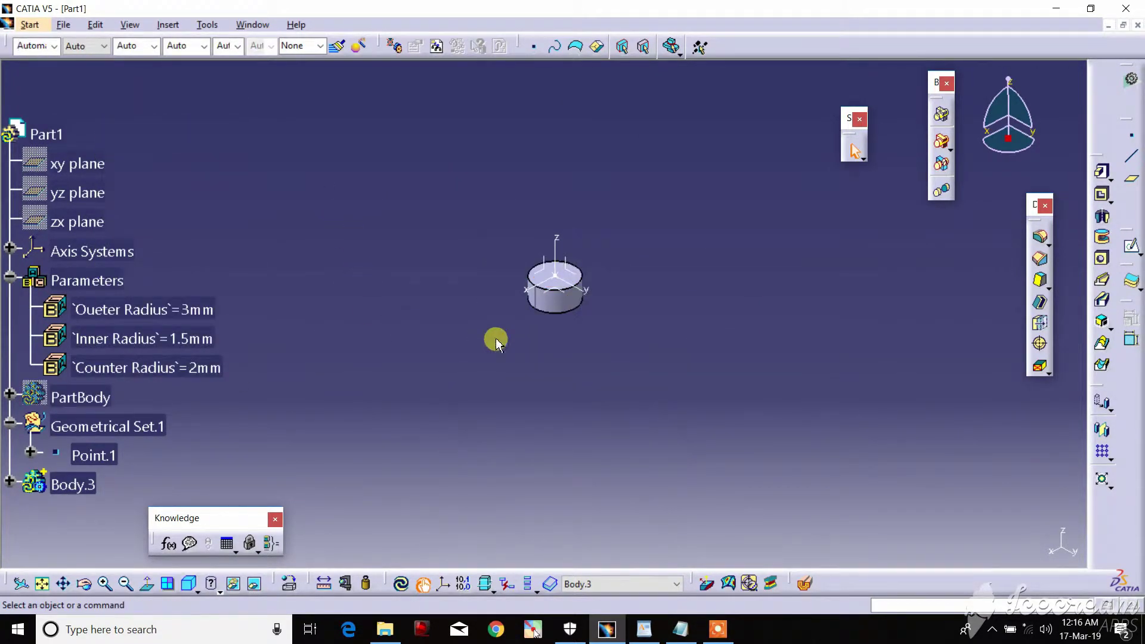
pyautogui.moveTo(557, 263); pyautogui.dragTo(771, 280, button='middle')
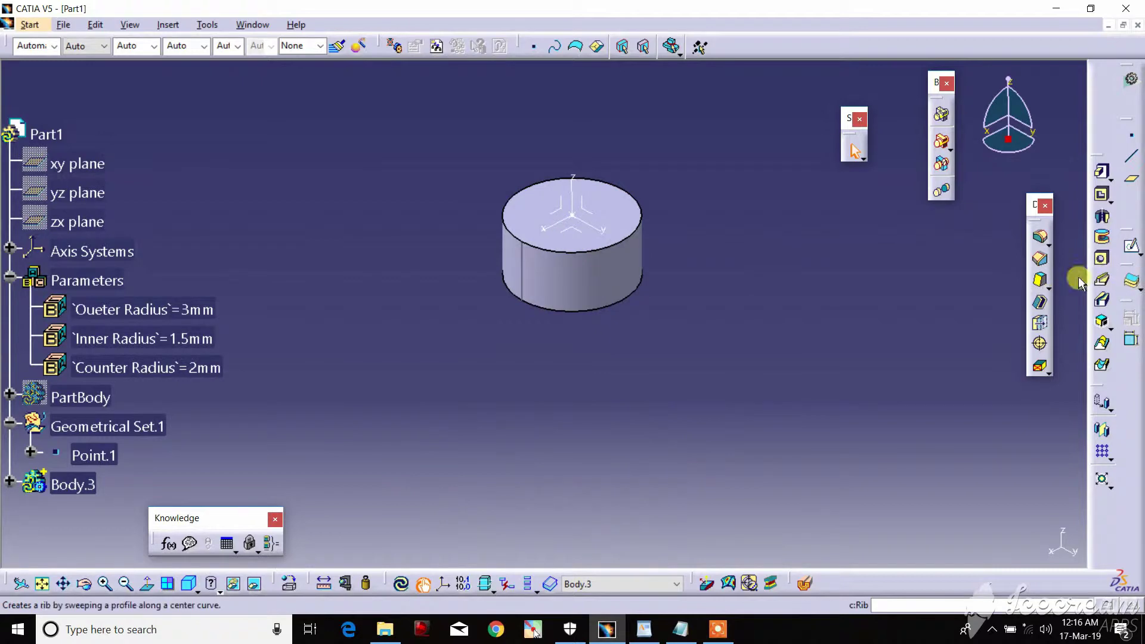
# Step: Draft the small cylinder's side face by 1° with the axis system's XY plane as neutral element
pyautogui.click(1042, 300)
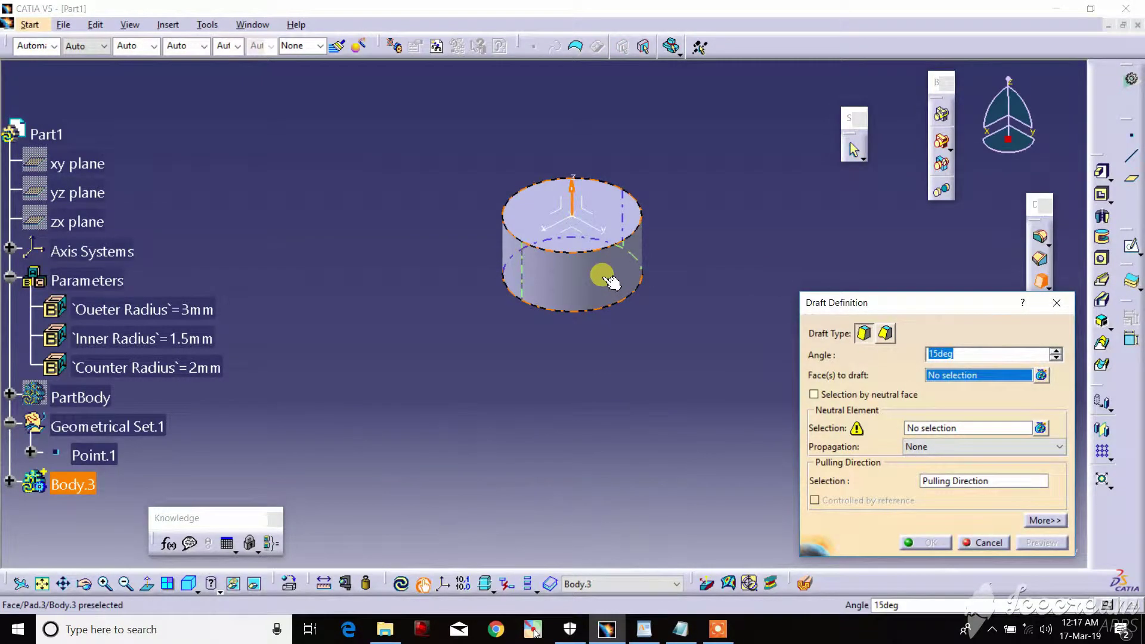
pyautogui.click(607, 278)
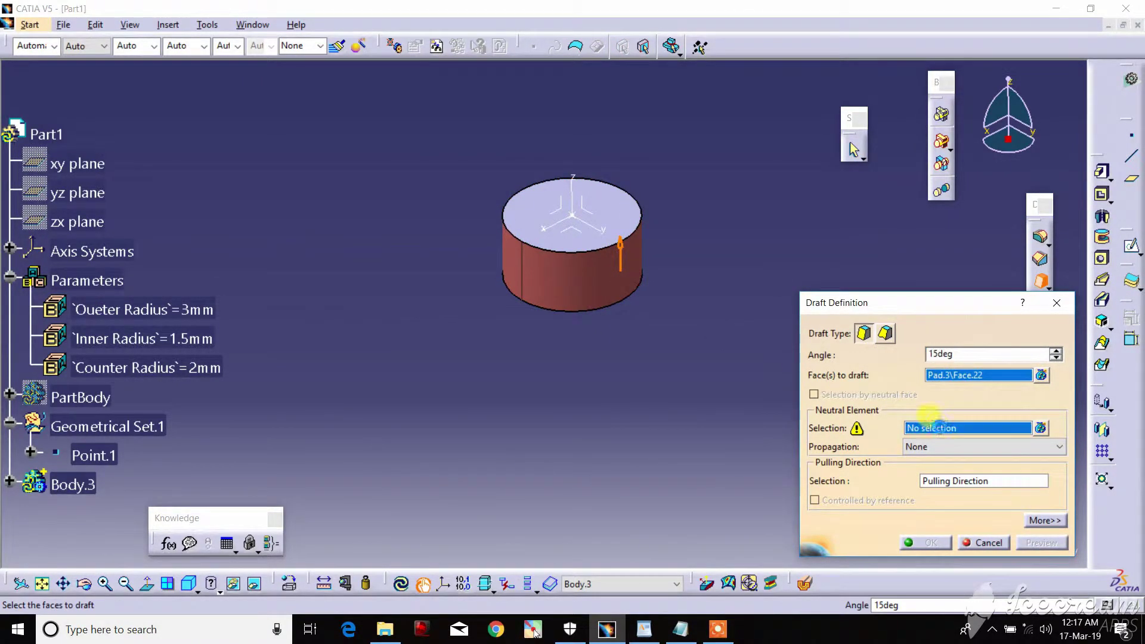
pyautogui.click(602, 248)
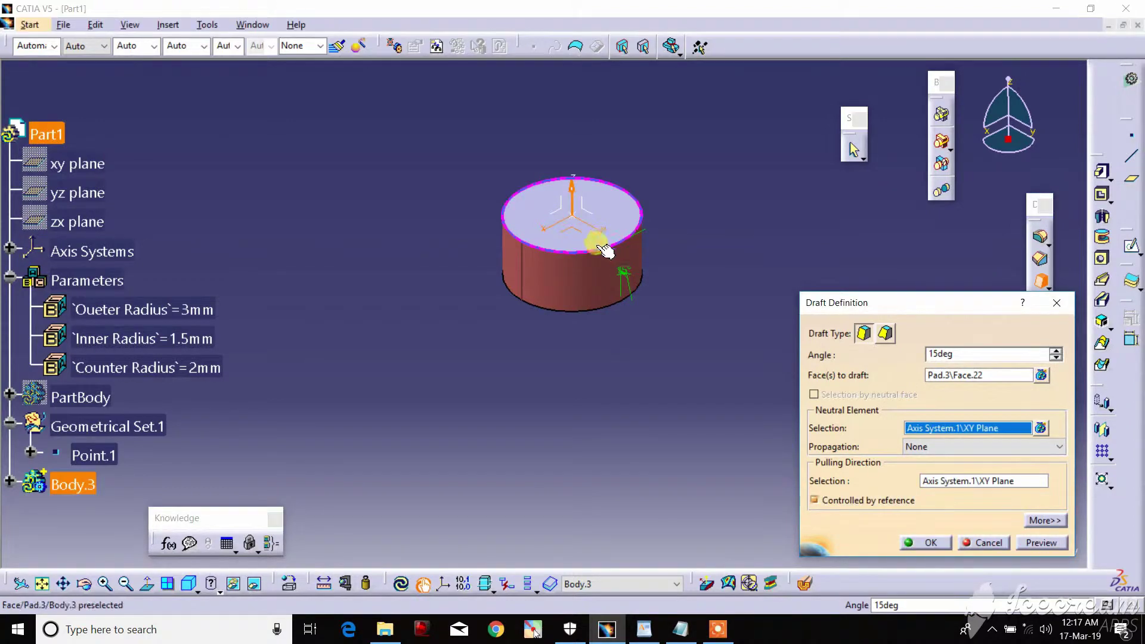
pyautogui.click(1041, 542)
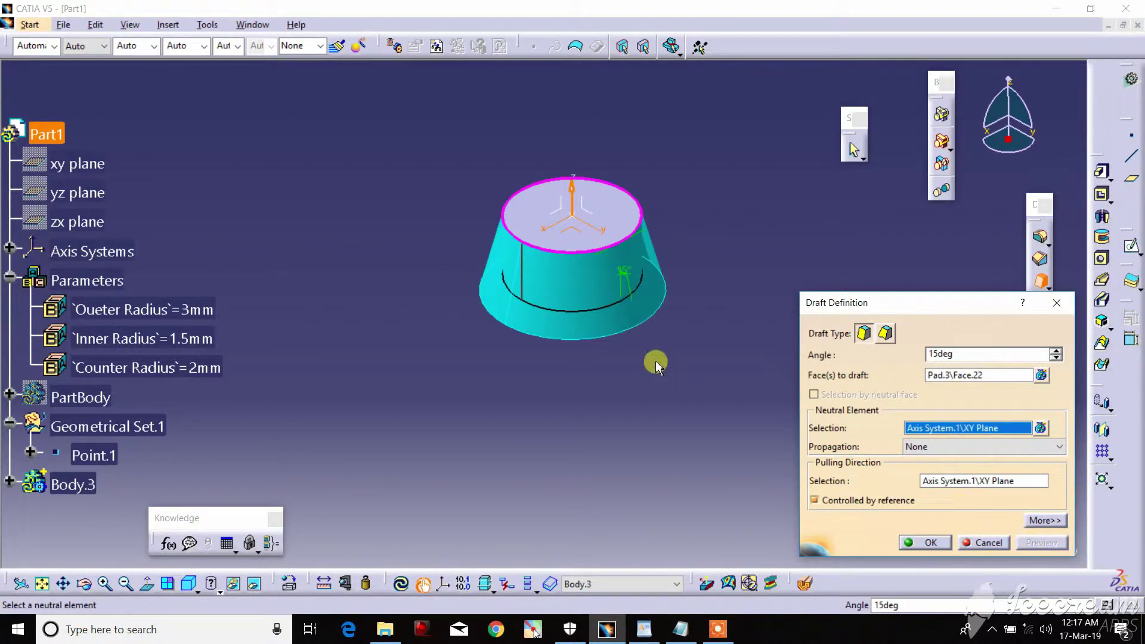
pyautogui.click(574, 194)
pyautogui.write('1')
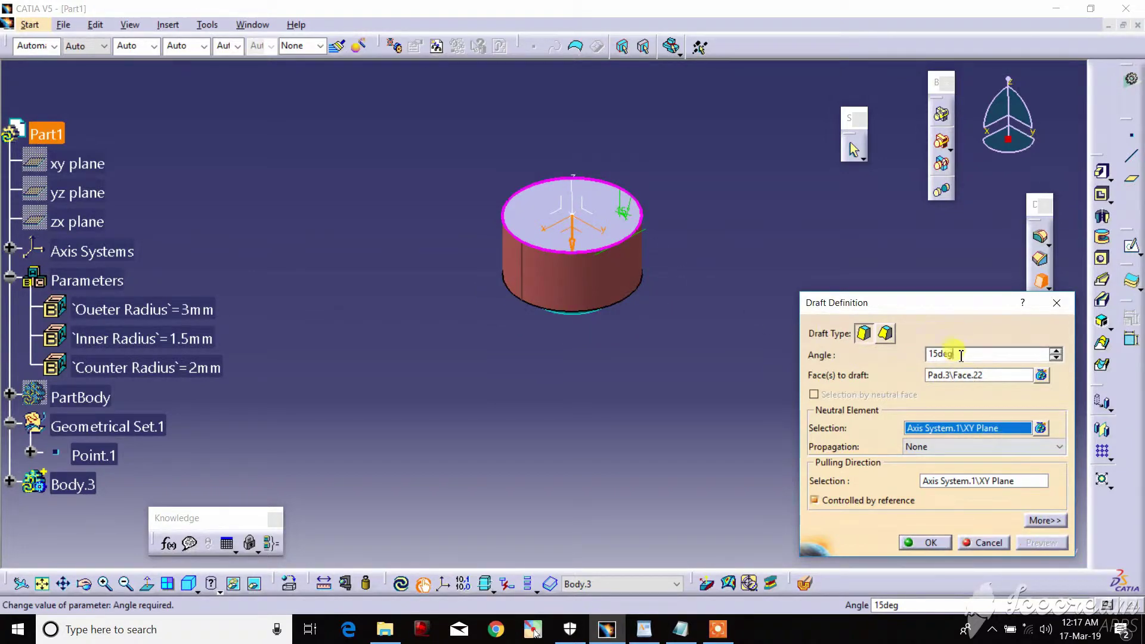
pyautogui.click(951, 543)
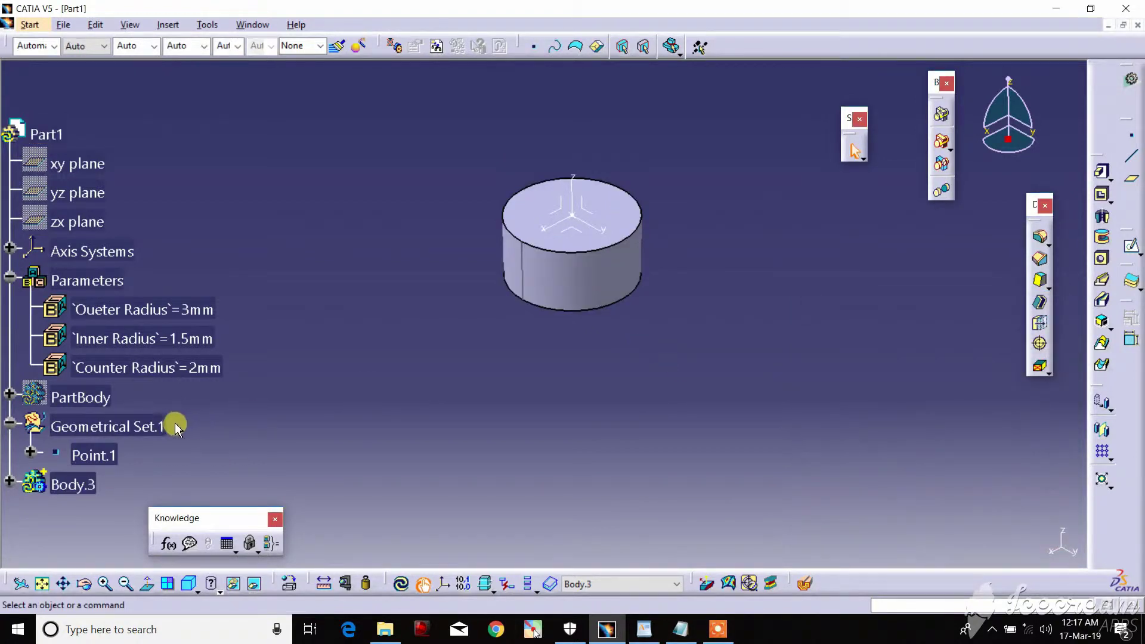
# Step: Show PartBody again and define it as the in-work object
pyautogui.click(80, 397)
pyautogui.rightClick(84, 397)
pyautogui.click(116, 134)
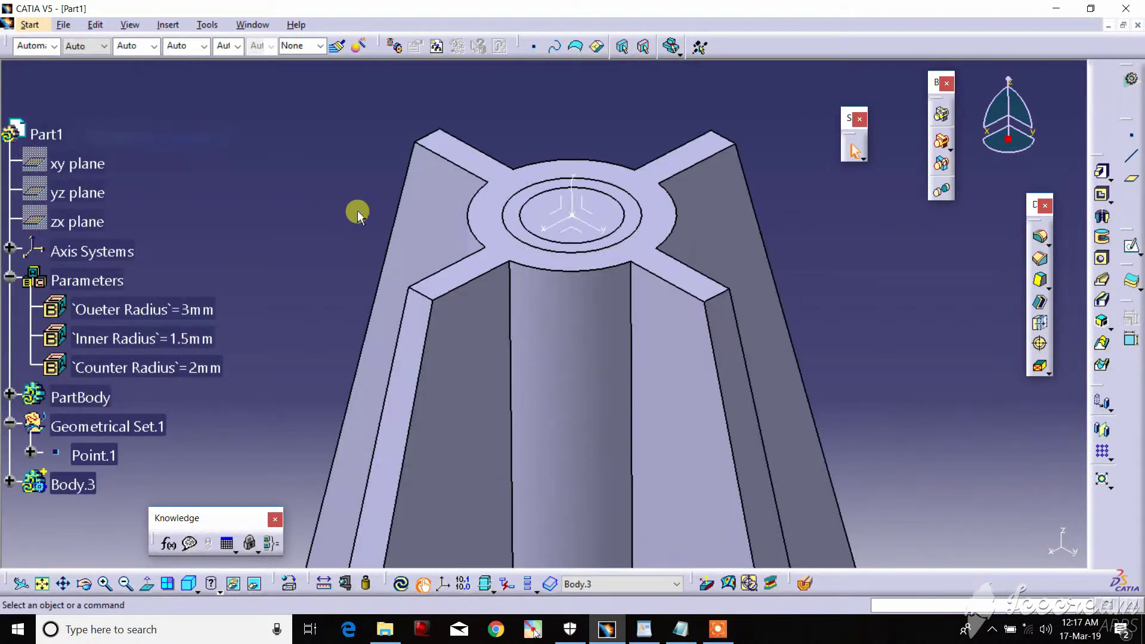
pyautogui.click(102, 390)
pyautogui.rightClick(102, 390)
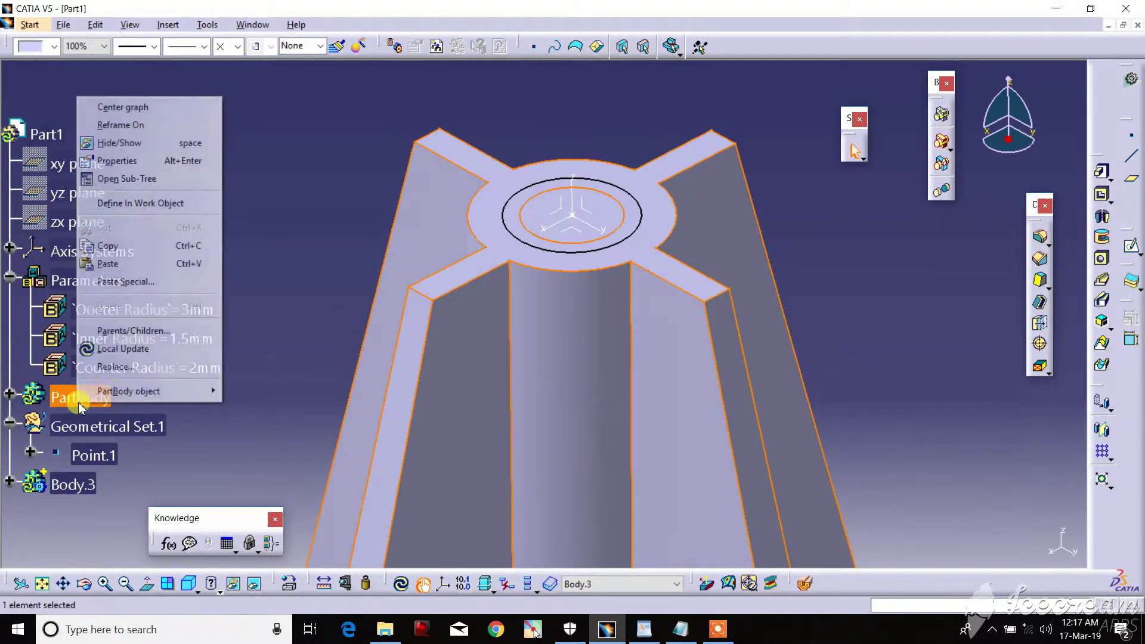
pyautogui.click(158, 203)
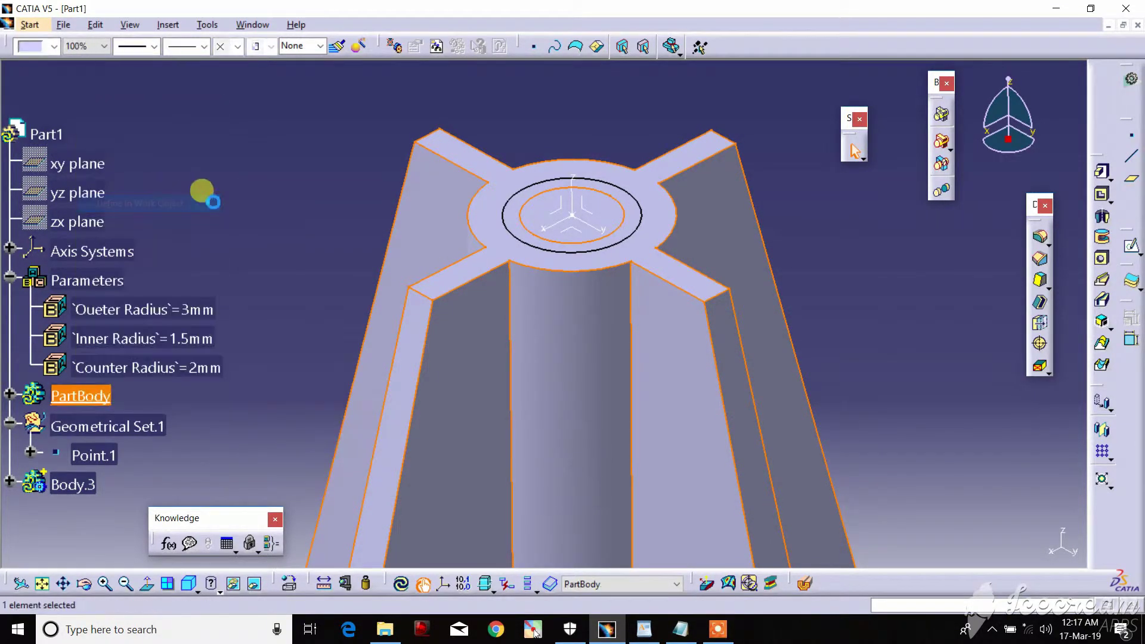
# Step: Remove Body.3 from PartBody, cutting the drafted counterbore into the tube top
pyautogui.rightClick(84, 484)
pyautogui.moveTo(120, 466)
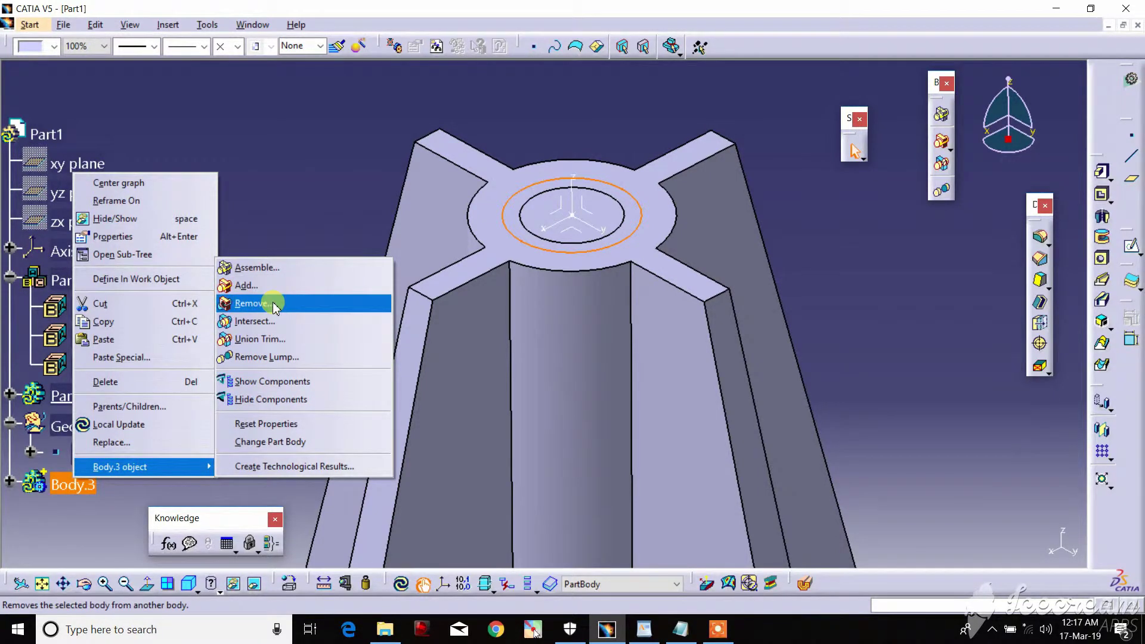
pyautogui.click(251, 303)
pyautogui.click(89, 396)
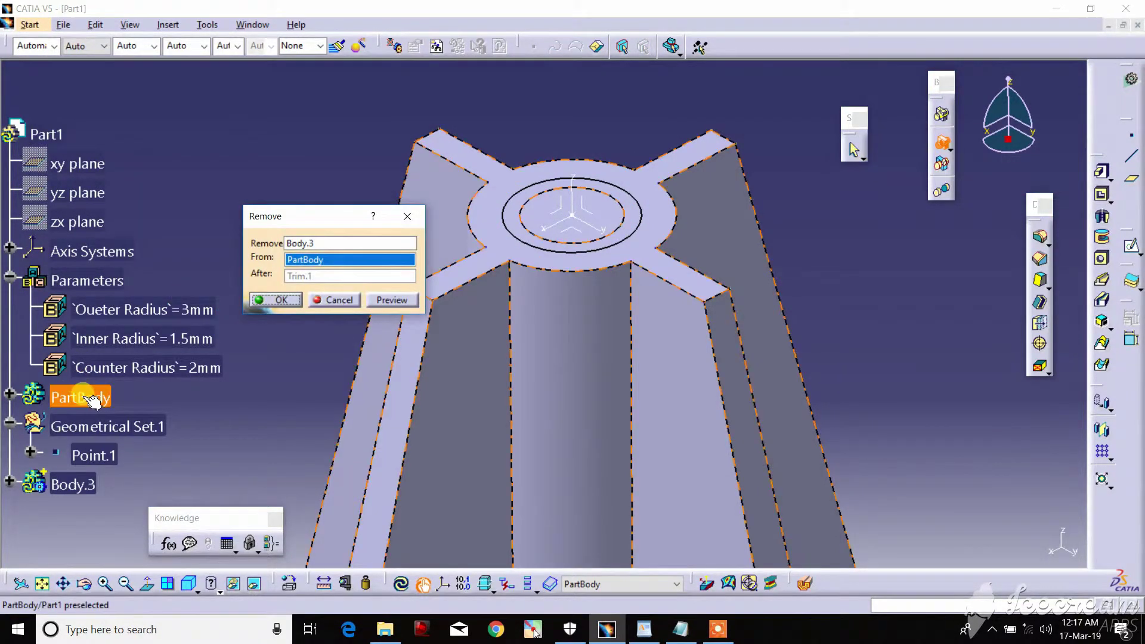
pyautogui.click(272, 305)
pyautogui.moveTo(588, 245)
pyautogui.mouseDown(button='middle')
pyautogui.moveTo(602, 317)
pyautogui.moveTo(446, 356)
pyautogui.moveTo(485, 335)
pyautogui.mouseUp(button='middle')
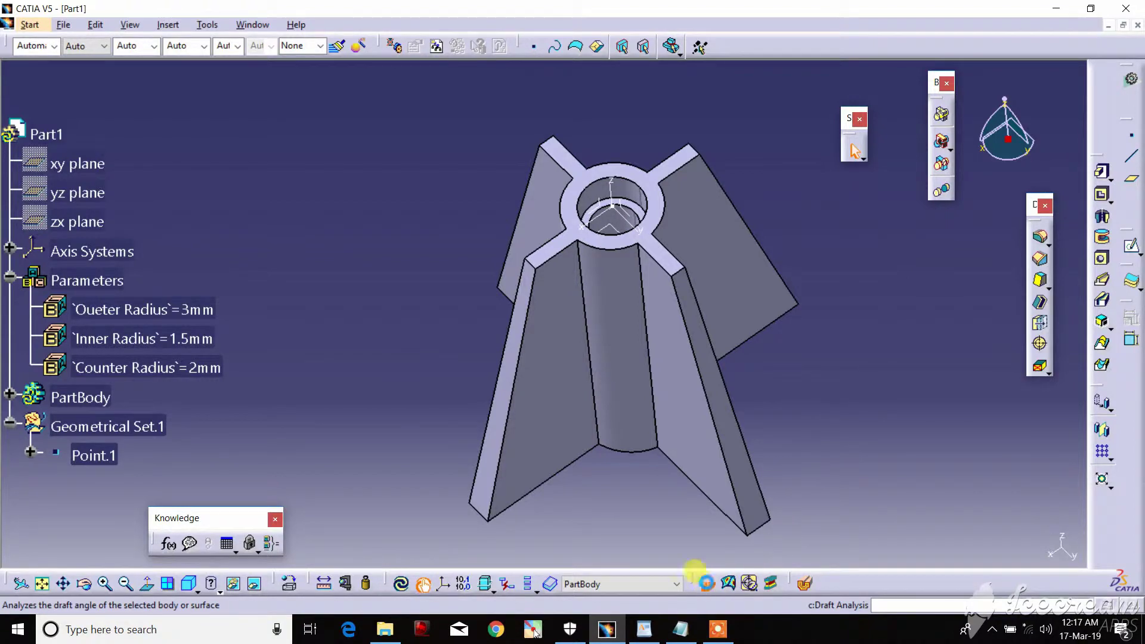
pyautogui.click(698, 576)
# Step: Snap the draft analysis compass onto the hole top as pull direction and accept the analysis
pyautogui.moveTo(652, 312)
pyautogui.mouseDown(button='middle')
pyautogui.moveTo(620, 347)
pyautogui.moveTo(621, 309)
pyautogui.mouseUp(button='middle')
pyautogui.moveTo(827, 166); pyautogui.dragTo(807, 237)
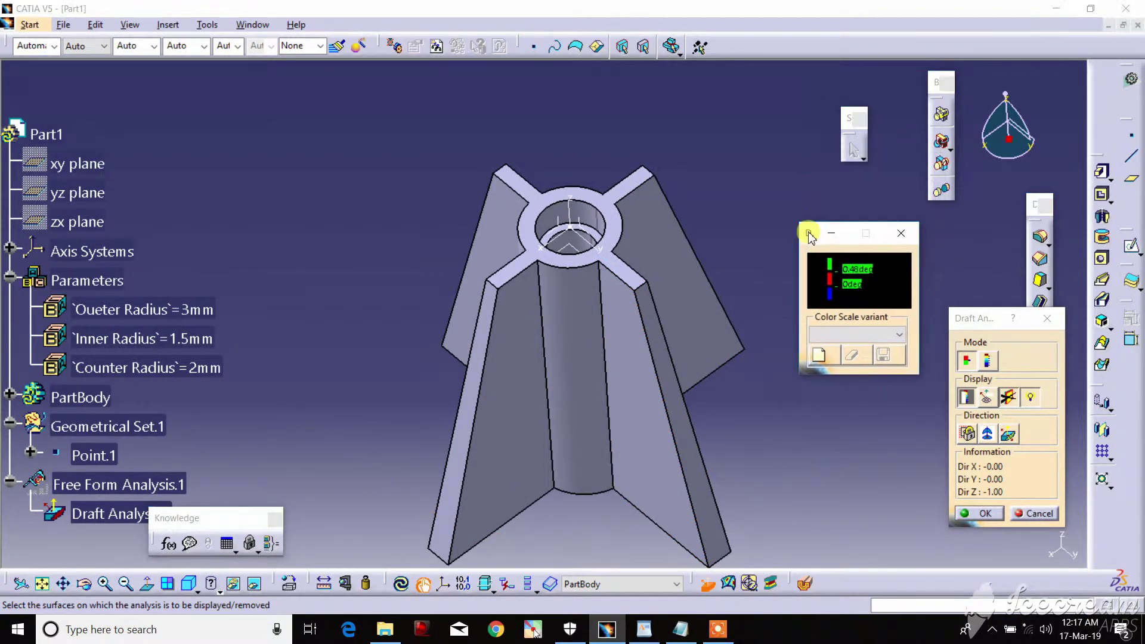
pyautogui.moveTo(1011, 139)
pyautogui.mouseDown()
pyautogui.moveTo(550, 252)
pyautogui.moveTo(569, 224)
pyautogui.mouseUp()
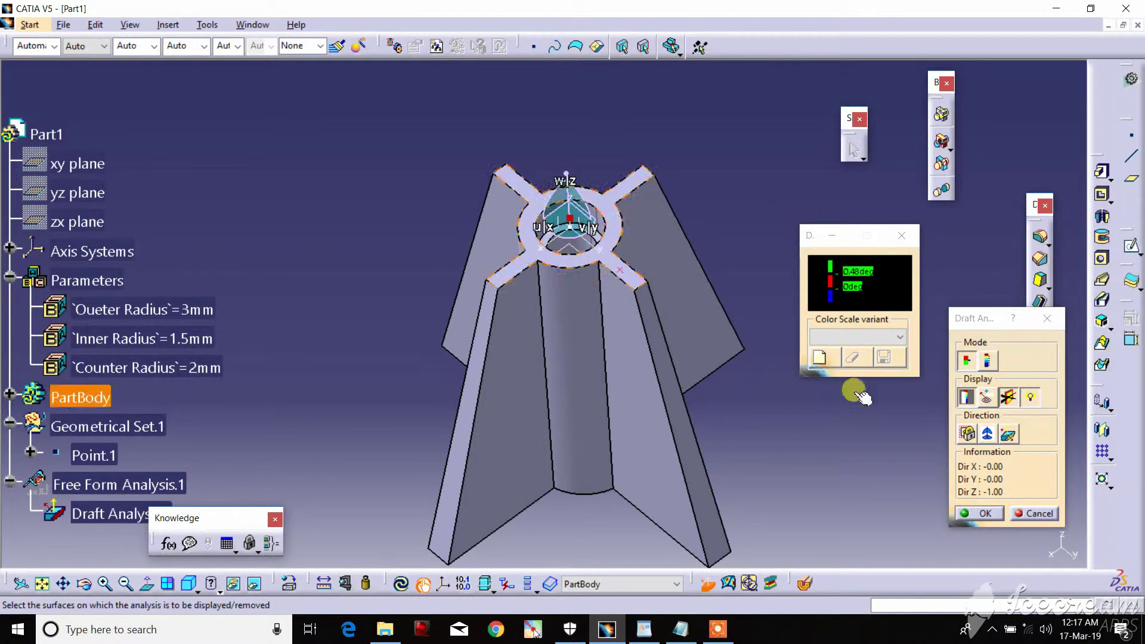
pyautogui.click(987, 434)
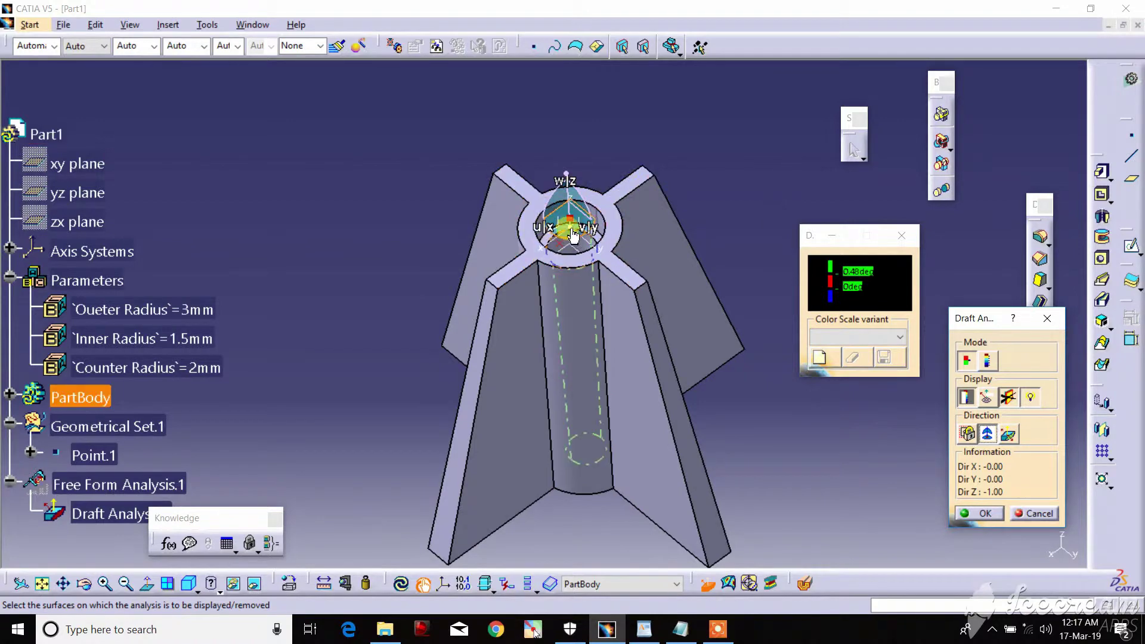
pyautogui.moveTo(570, 219)
pyautogui.mouseDown()
pyautogui.moveTo(569, 209)
pyautogui.moveTo(533, 239)
pyautogui.mouseUp()
pyautogui.click(531, 244)
pyautogui.moveTo(533, 247)
pyautogui.mouseDown(button='middle')
pyautogui.moveTo(741, 365)
pyautogui.moveTo(384, 263)
pyautogui.moveTo(741, 199)
pyautogui.moveTo(557, 256)
pyautogui.moveTo(358, 243)
pyautogui.moveTo(431, 393)
pyautogui.moveTo(373, 281)
pyautogui.moveTo(455, 274)
pyautogui.moveTo(491, 301)
pyautogui.moveTo(575, 239)
pyautogui.mouseUp(button='middle')
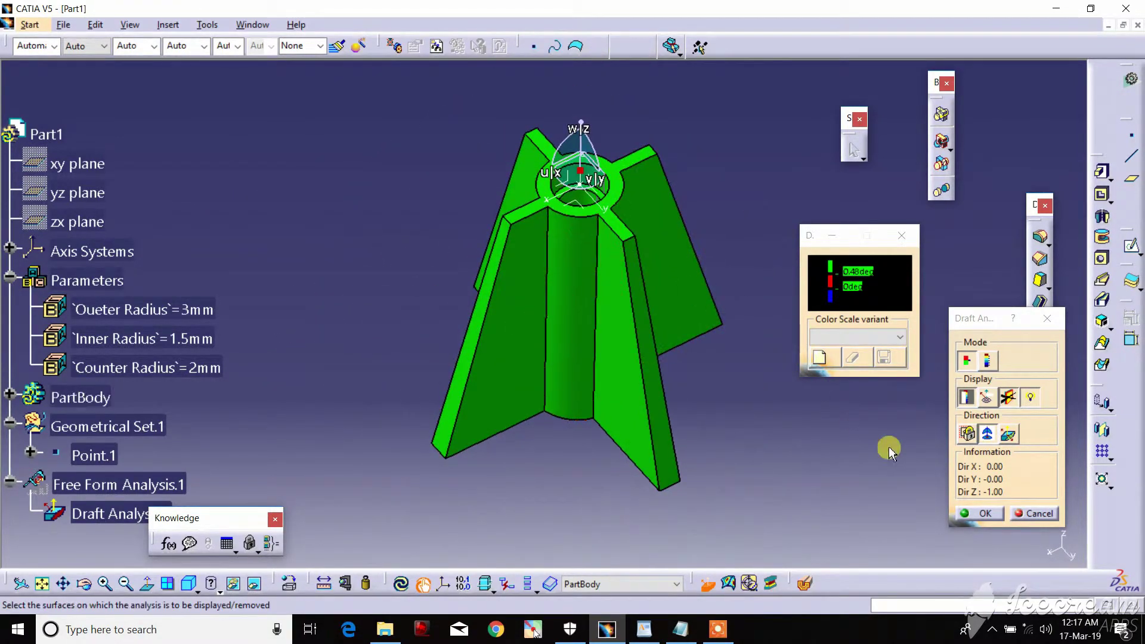
pyautogui.click(973, 511)
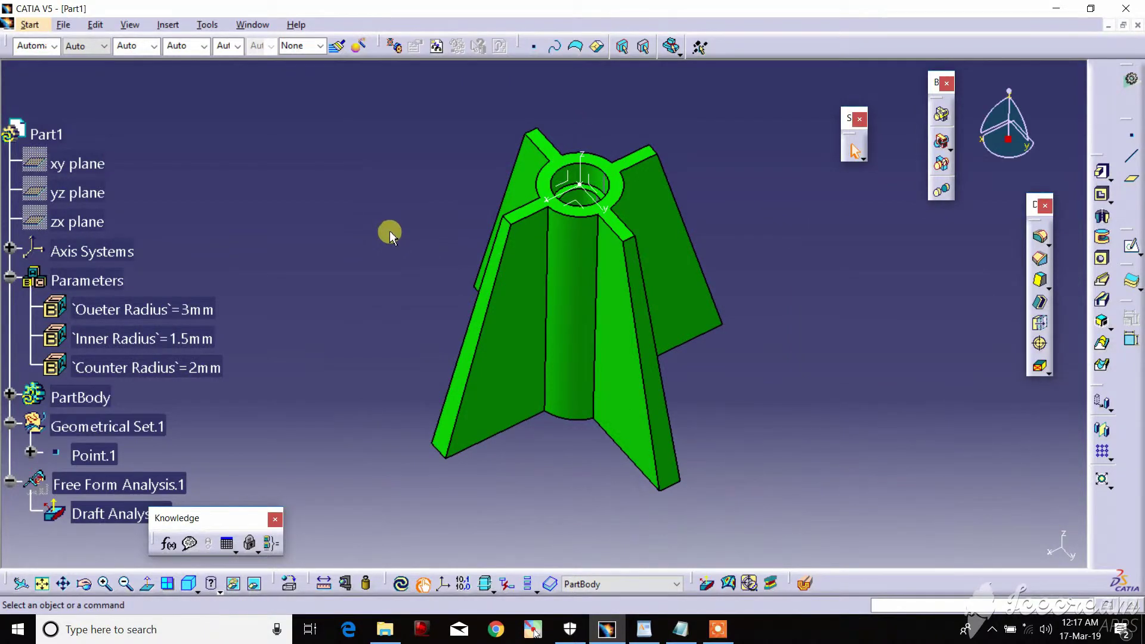
# Step: Hide Free Form Analysis.1 so the ribbed tube displays in plain grey
pyautogui.moveTo(575, 294); pyautogui.dragTo(555, 314, button='middle')
pyautogui.click(90, 485)
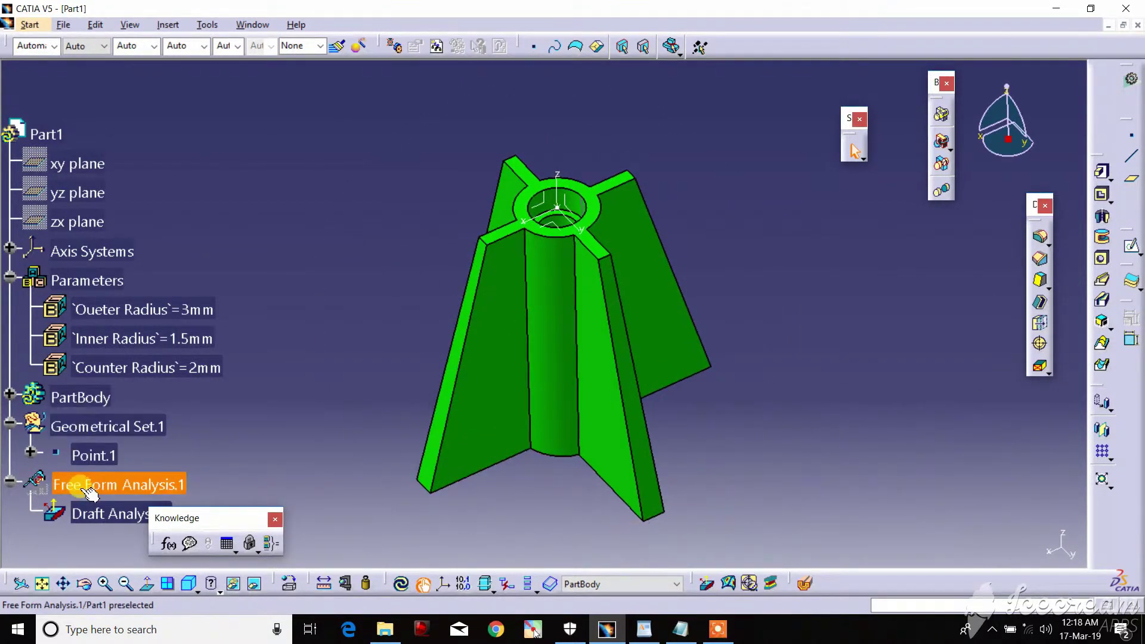
pyautogui.rightClick(89, 484)
pyautogui.click(122, 228)
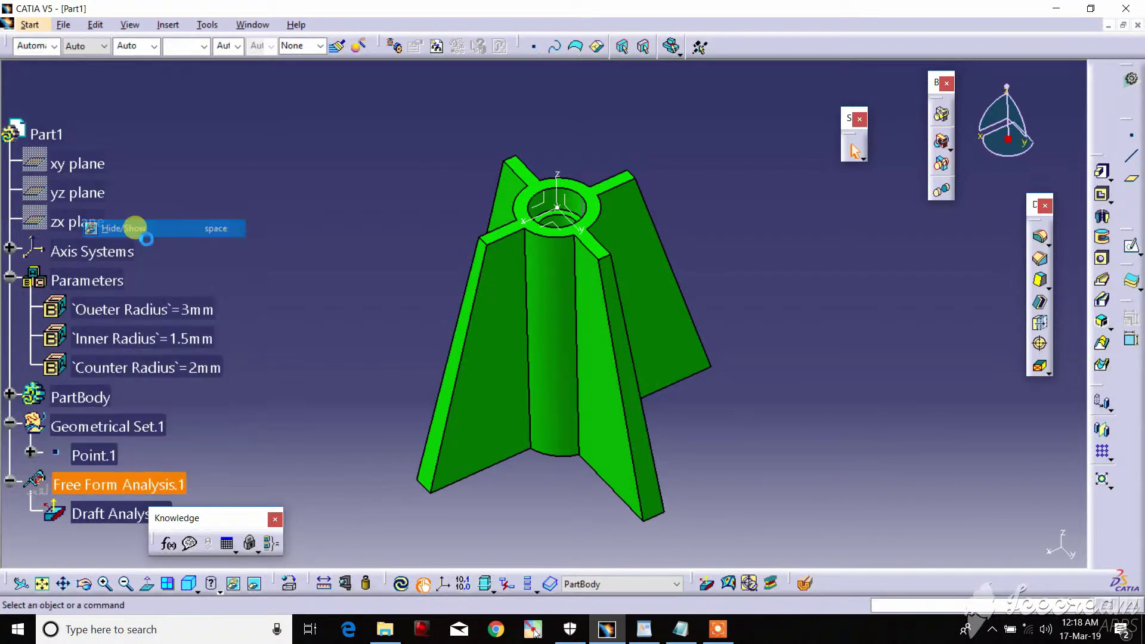
pyautogui.moveTo(558, 338); pyautogui.dragTo(486, 358, button='middle')
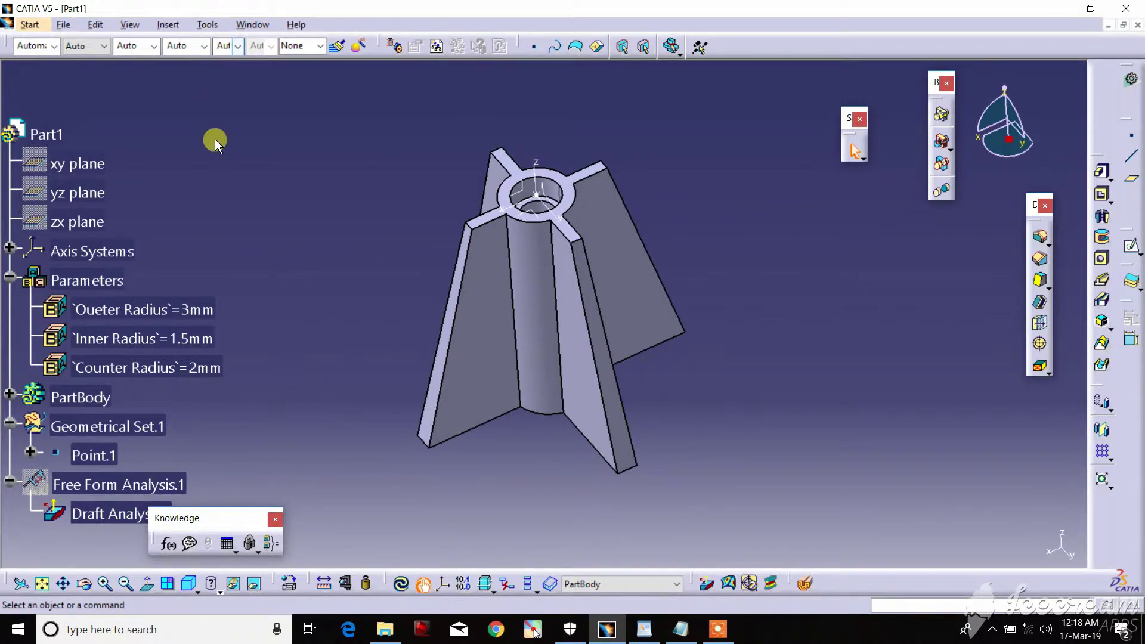
pyautogui.rightClick(49, 136)
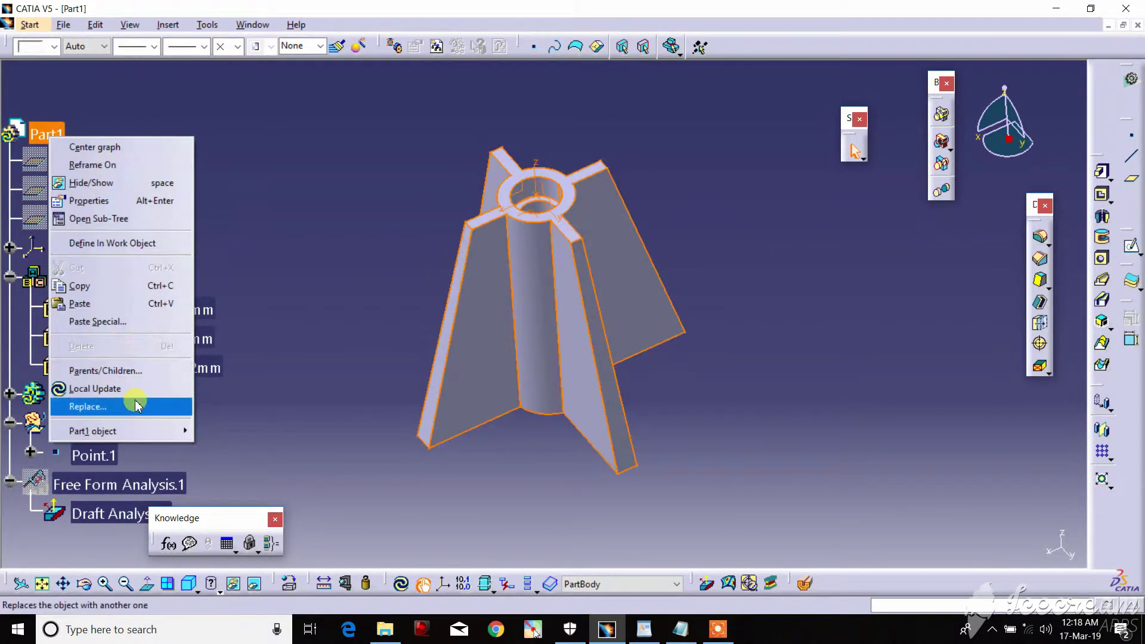
pyautogui.click(248, 253)
pyautogui.click(298, 190)
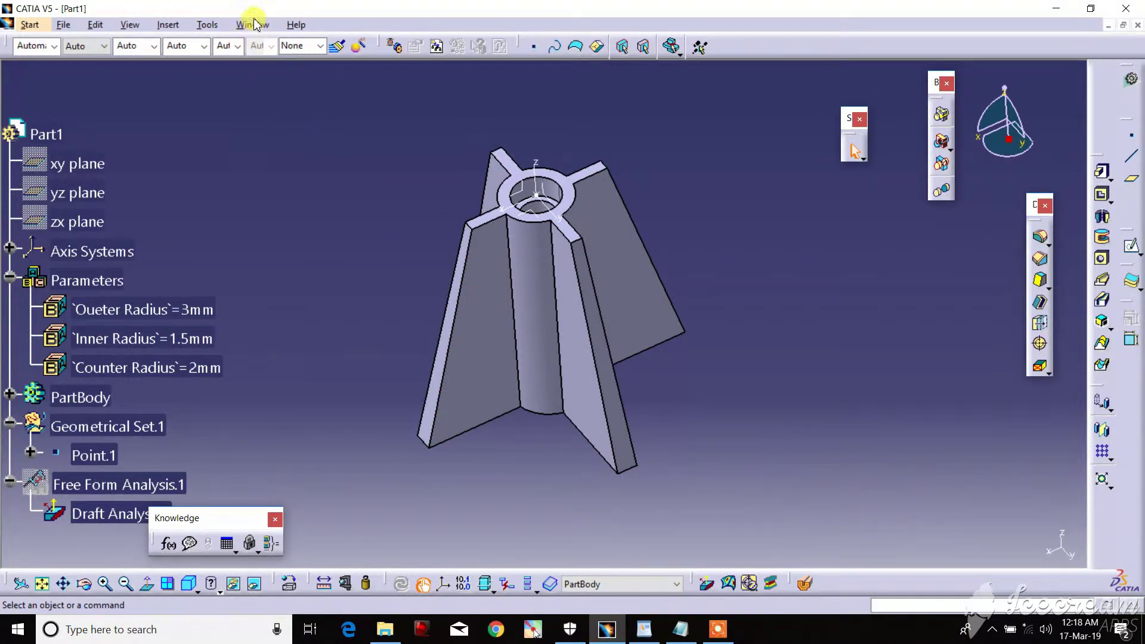
# Step: Start a PowerCopy containing PartBody and the Oueter, Inner and Counter Radius parameters
pyautogui.click(208, 25)
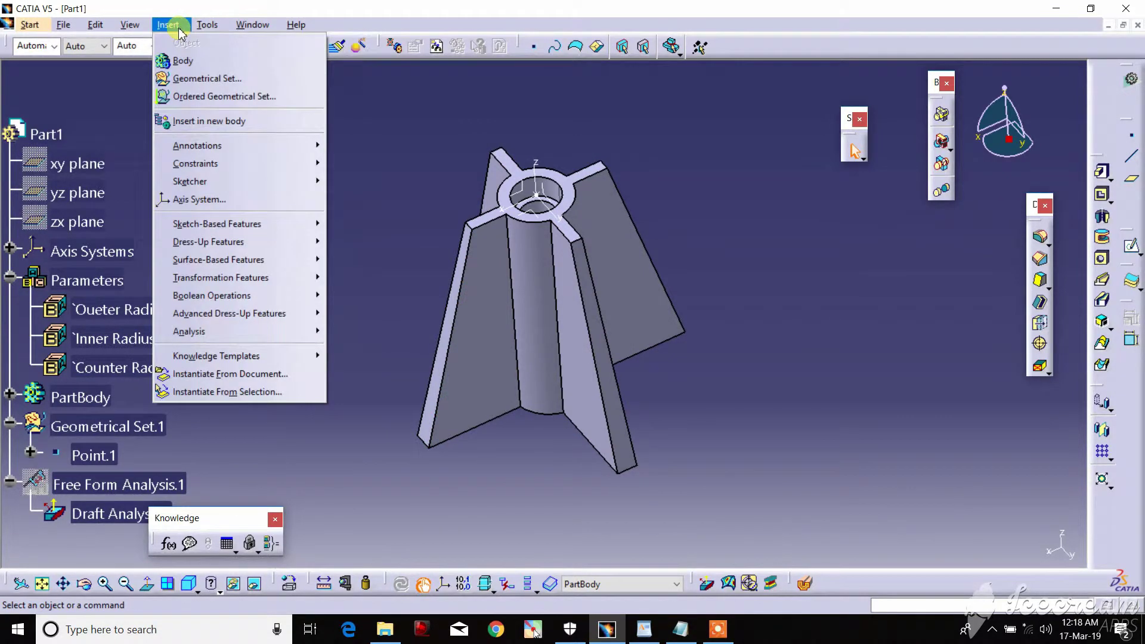
pyautogui.moveTo(216, 356)
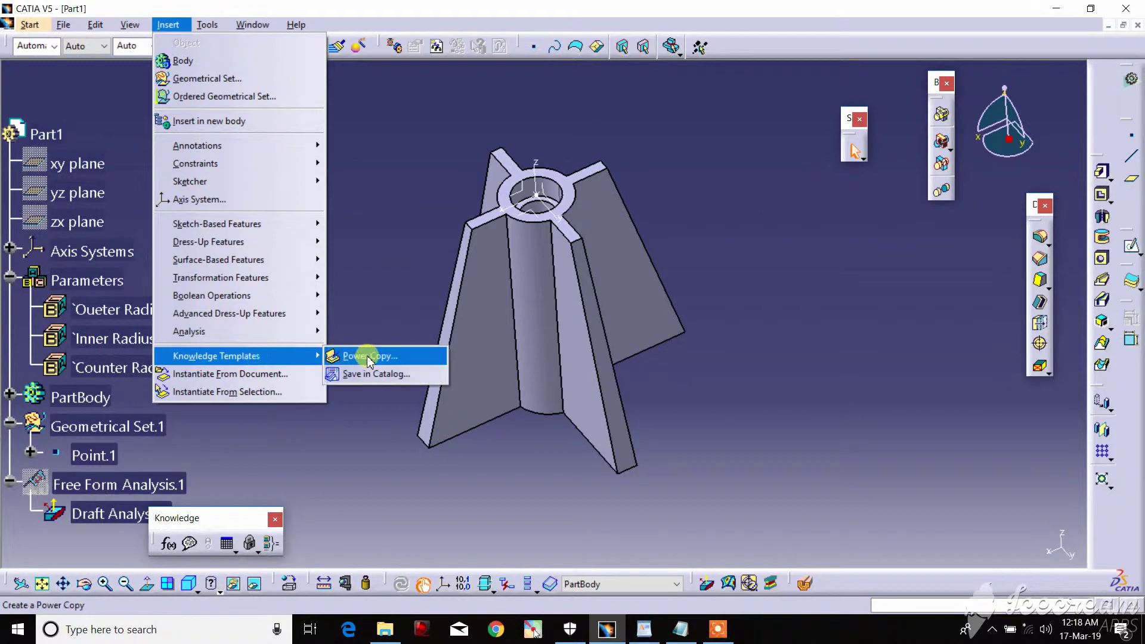
pyautogui.click(370, 359)
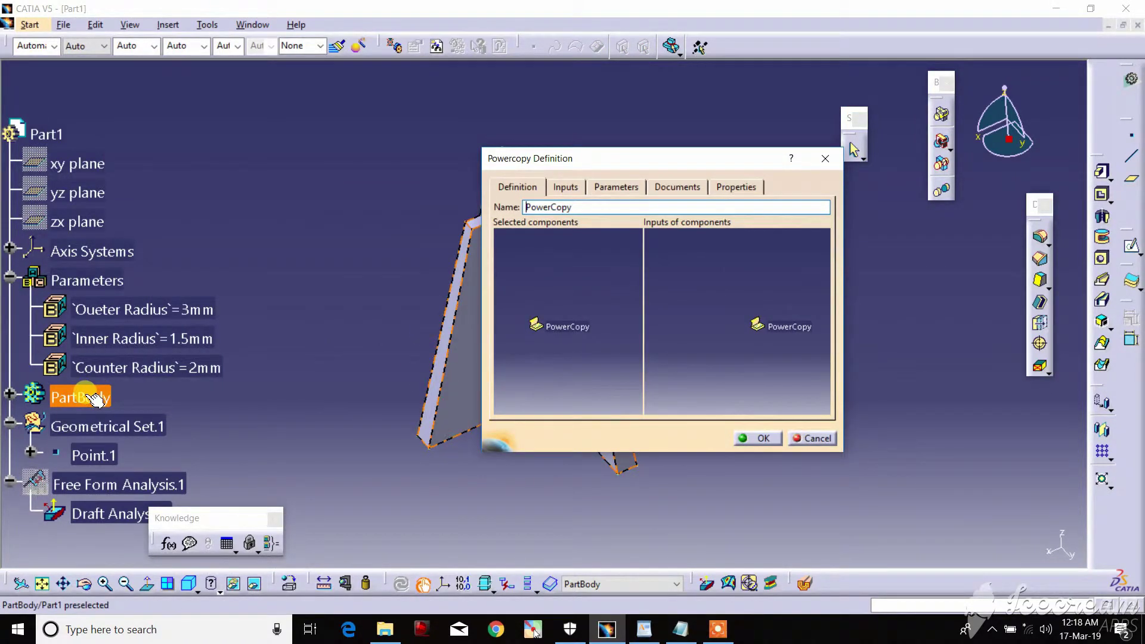
pyautogui.moveTo(578, 158); pyautogui.dragTo(763, 147)
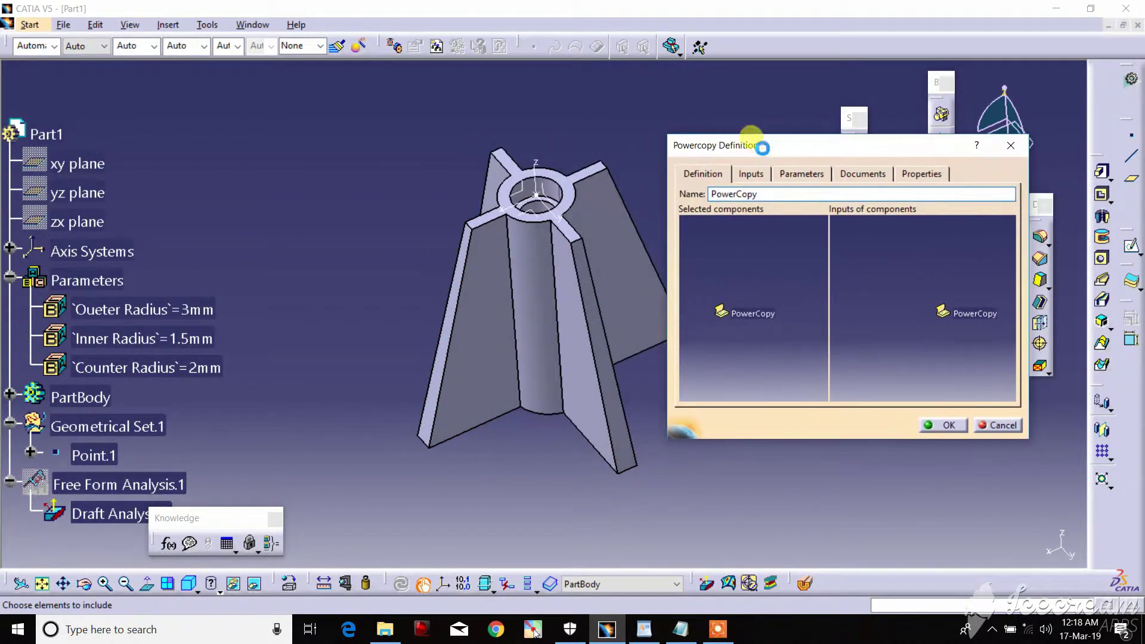
pyautogui.click(84, 399)
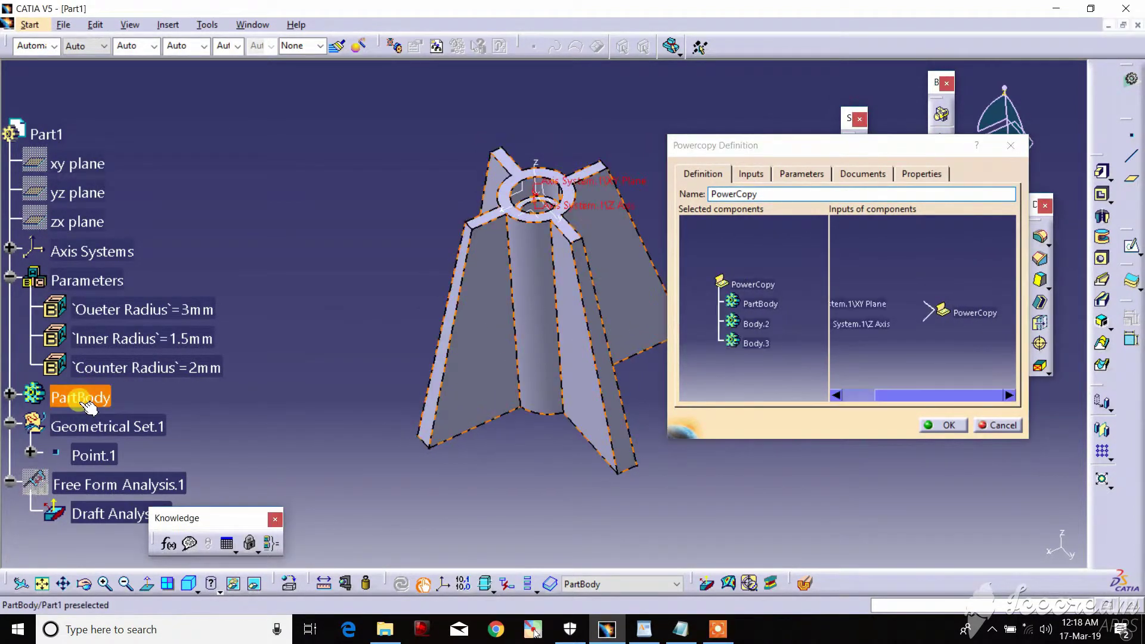
pyautogui.click(150, 312)
pyautogui.click(152, 338)
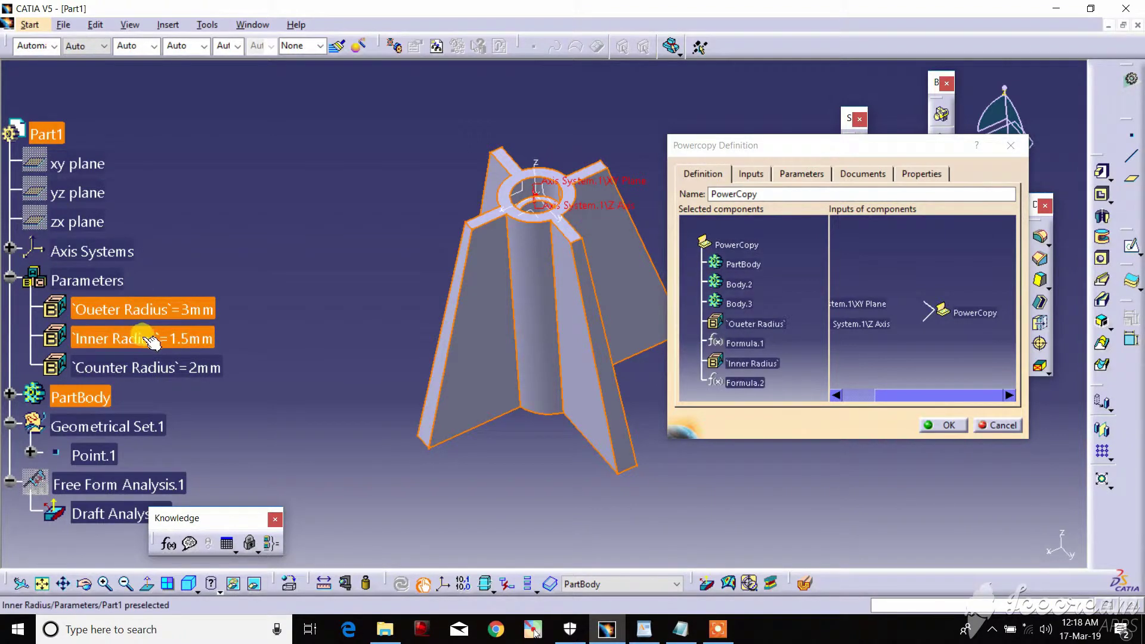
pyautogui.click(146, 365)
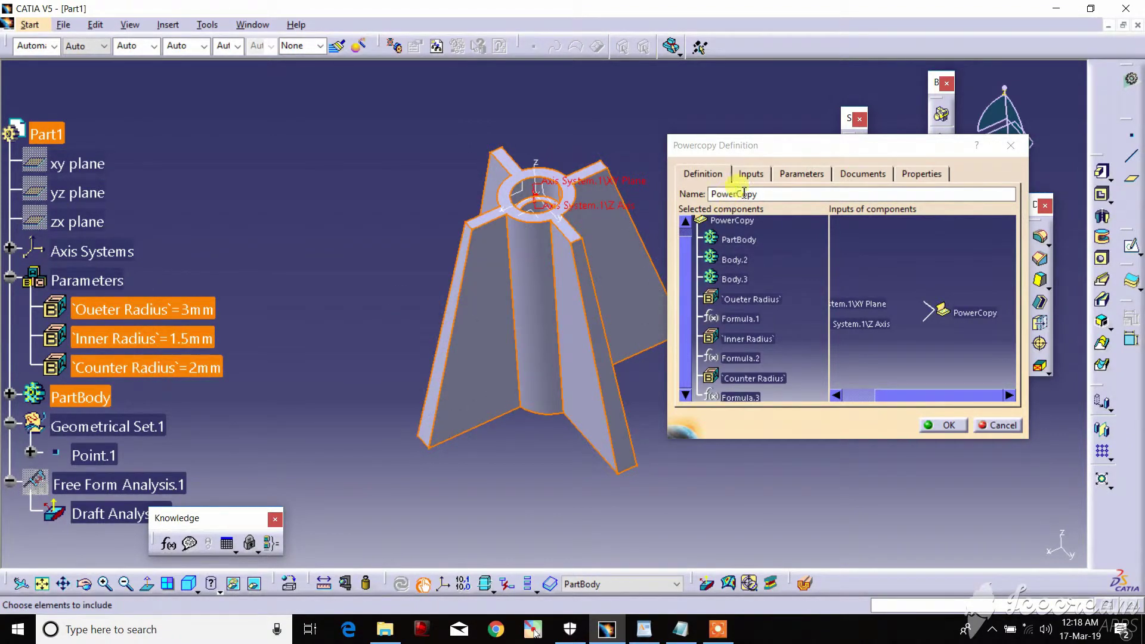
# Step: Publish Oueter Radius, Inner Radius and Counter Radius, then finish the PowerCopy
pyautogui.click(798, 174)
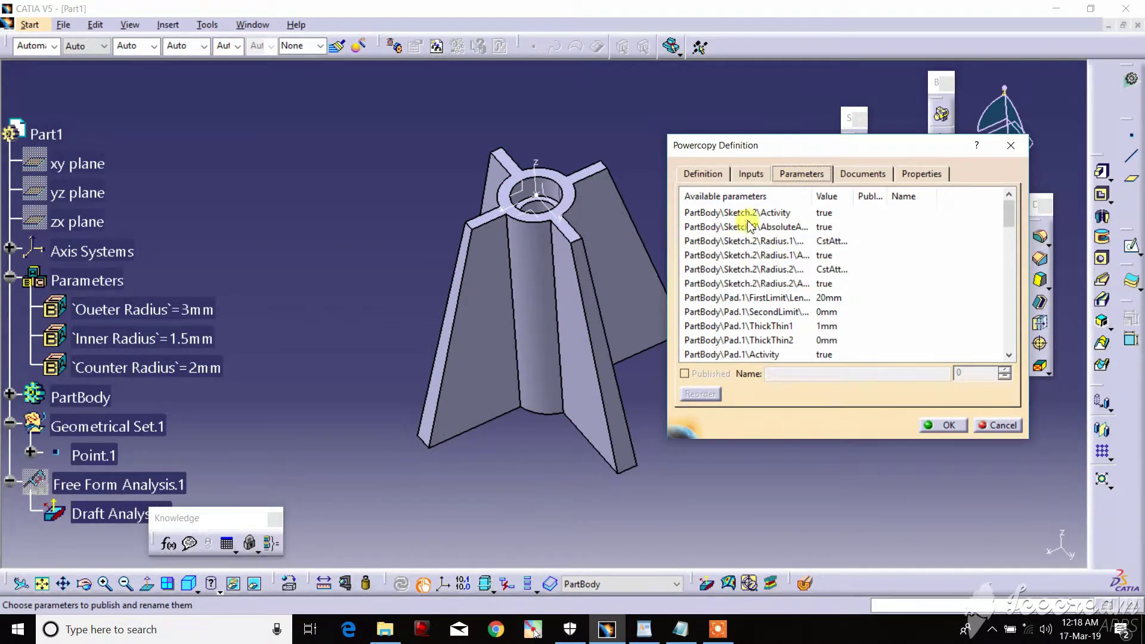
pyautogui.scroll(-5, 759, 316)
pyautogui.scroll(-5, 759, 316)
pyautogui.scroll(-5, 759, 316)
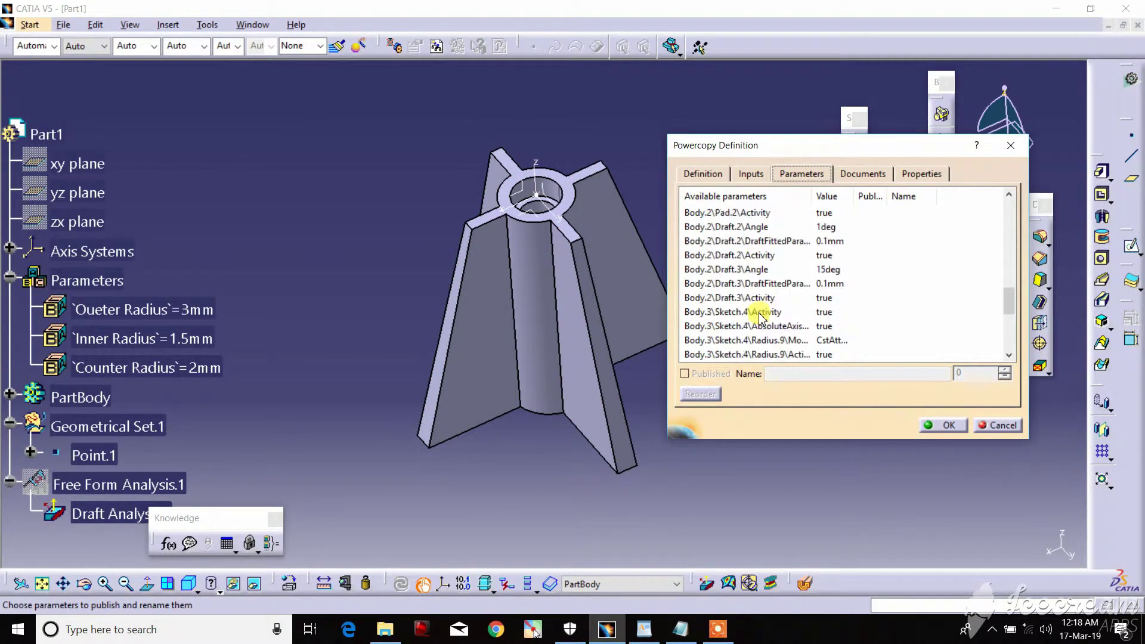
pyautogui.scroll(-5, 759, 316)
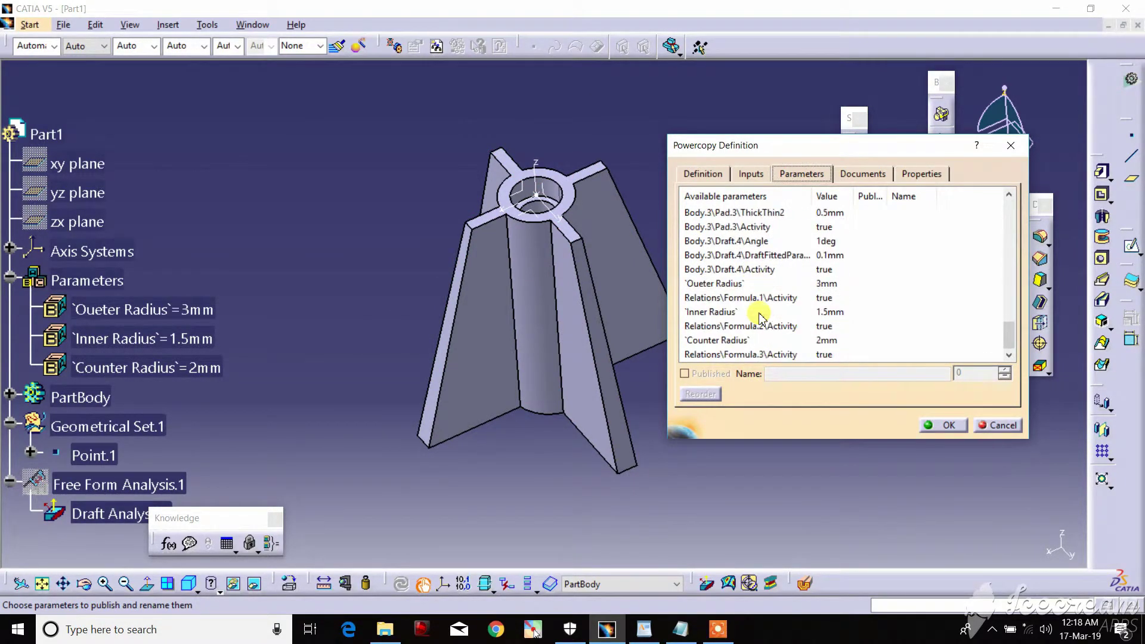
pyautogui.click(769, 284)
pyautogui.click(685, 375)
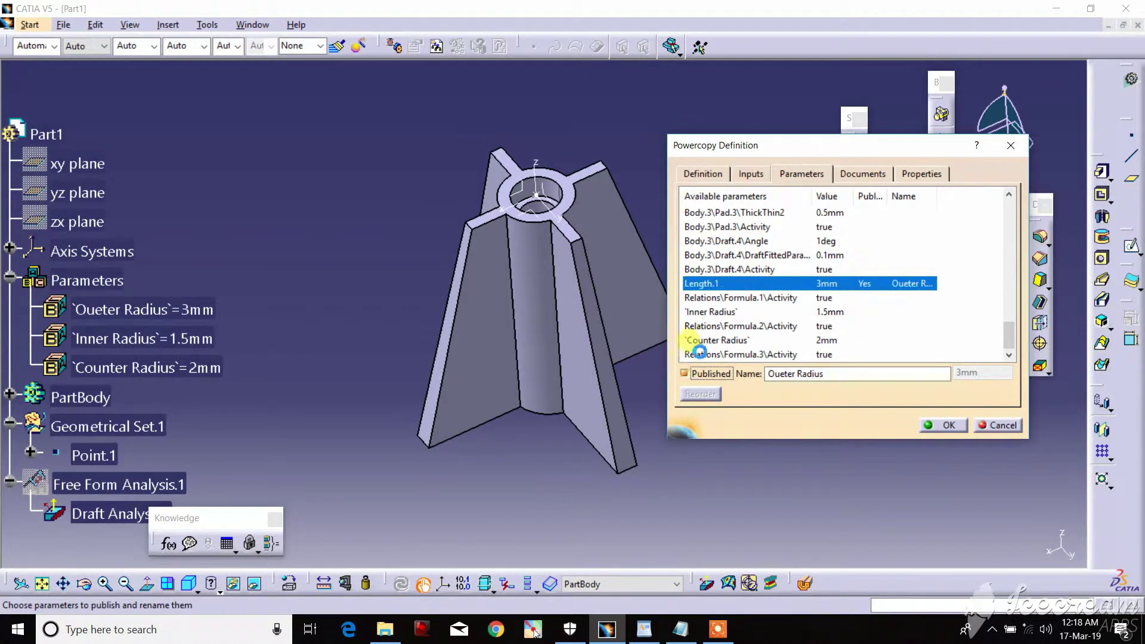
pyautogui.click(712, 312)
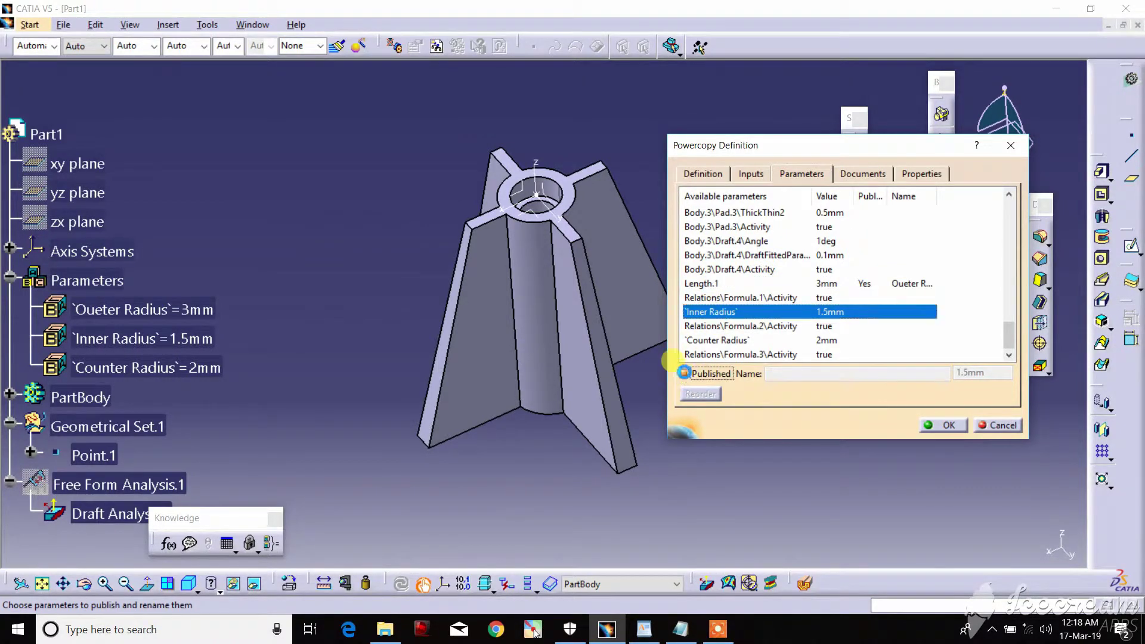
pyautogui.click(684, 373)
pyautogui.click(723, 340)
pyautogui.click(684, 374)
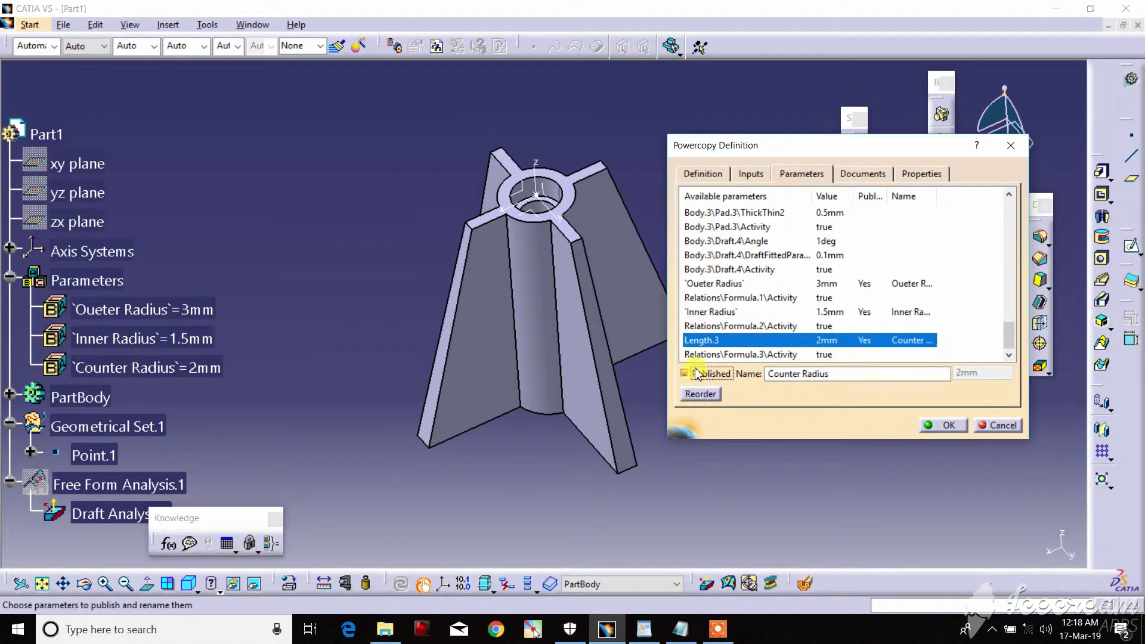
pyautogui.click(932, 432)
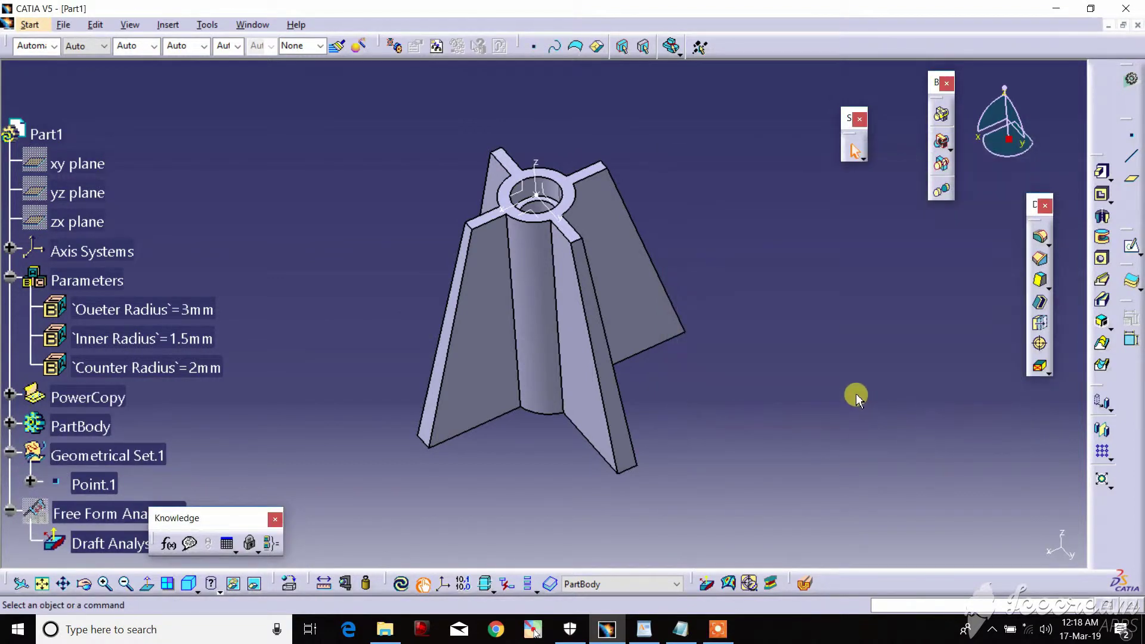
# Step: Launch Notepad, write the note about reusing this feature at a new location, and return to CATIA
pyautogui.moveTo(628, 377); pyautogui.dragTo(364, 295, button='middle')
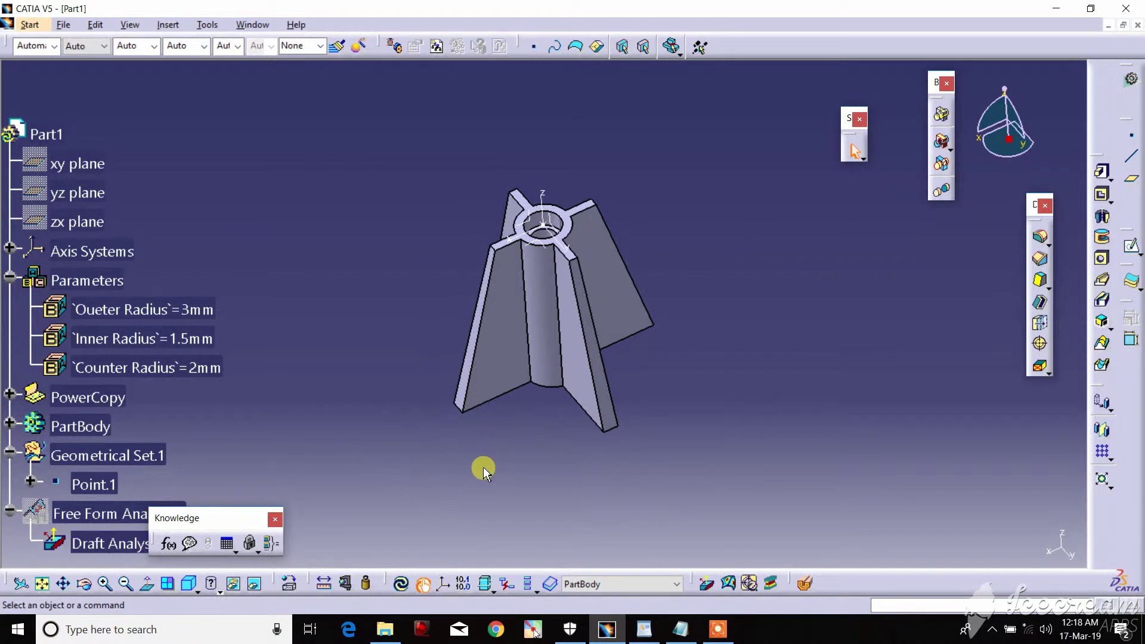
pyautogui.click(5, 637)
pyautogui.write('no')
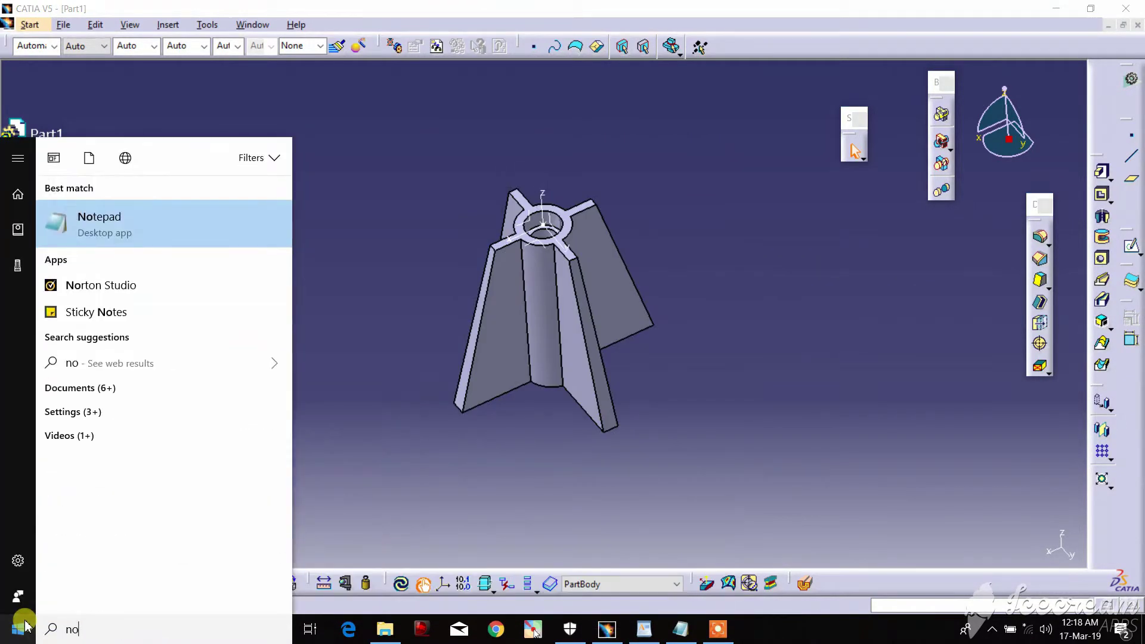
pyautogui.write('t')
pyautogui.click(165, 223)
pyautogui.write('If we use this feature in this')
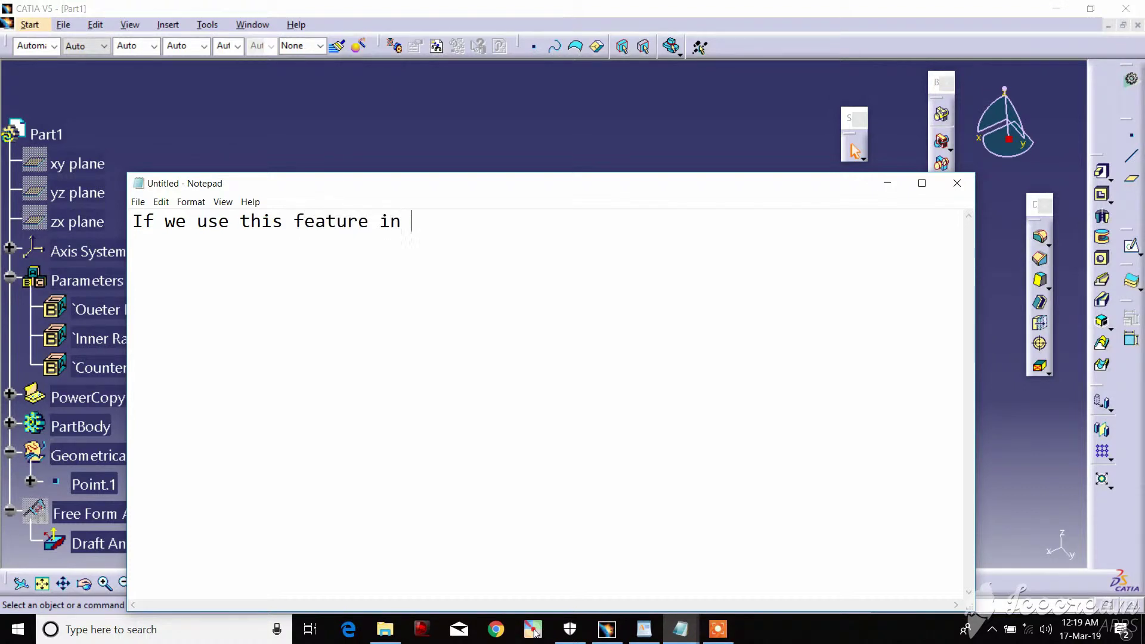
pyautogui.write('part with ne')
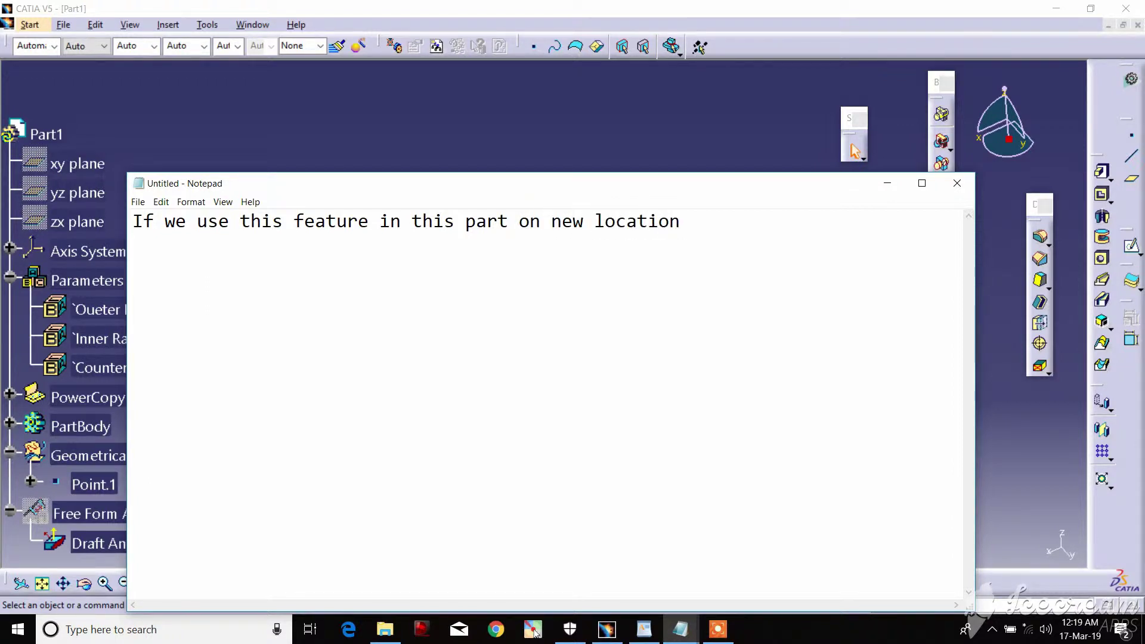
pyautogui.click(539, 102)
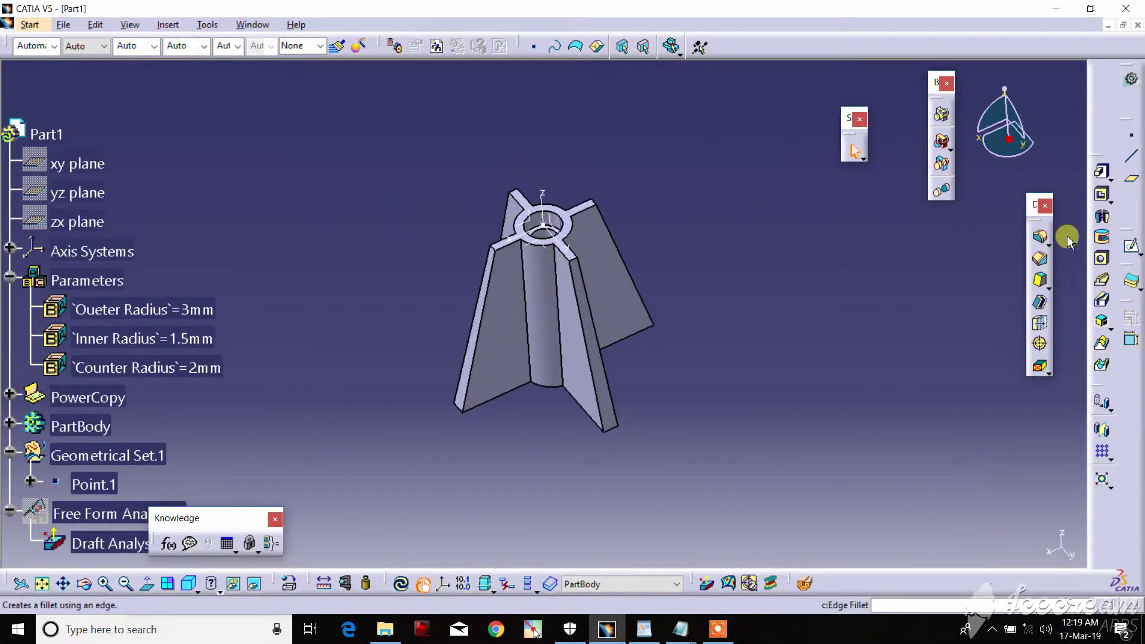
# Step: Create Point.2 from entered X and Y coordinates (X = 100mm)
pyautogui.click(1132, 136)
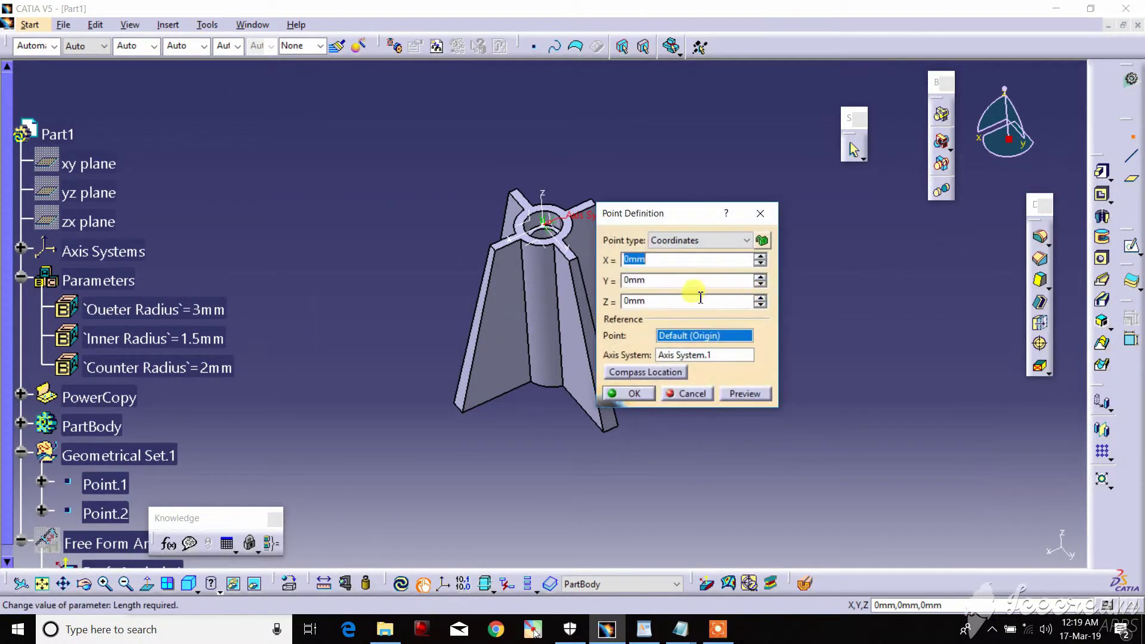
pyautogui.moveTo(660, 216); pyautogui.dragTo(862, 215)
pyautogui.write('100')
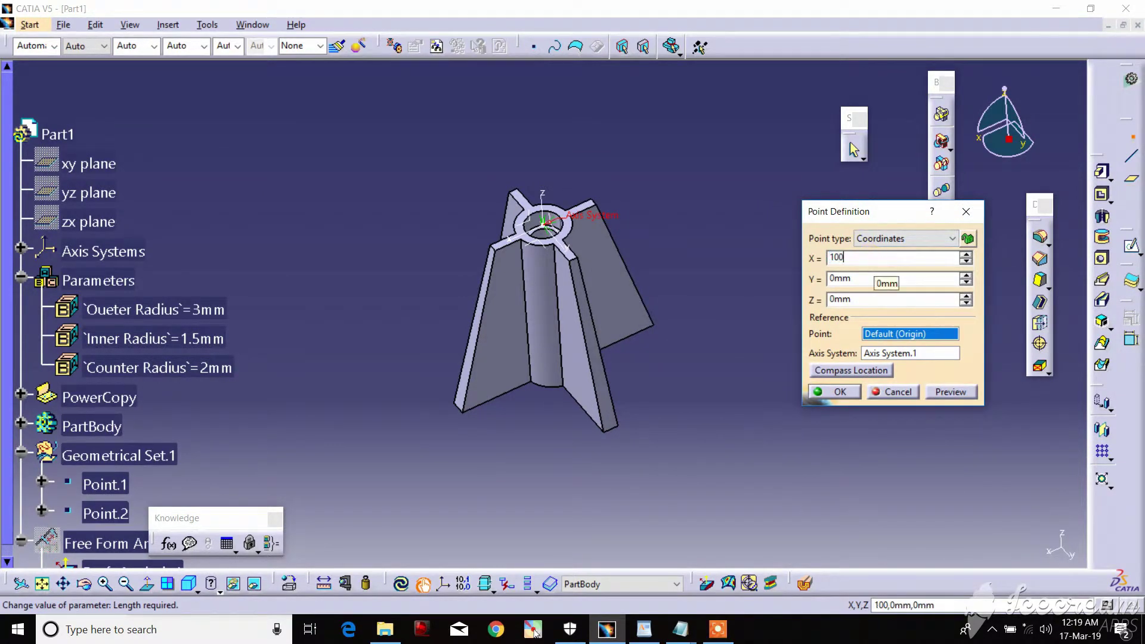
pyautogui.press('Tab')
pyautogui.write('2')
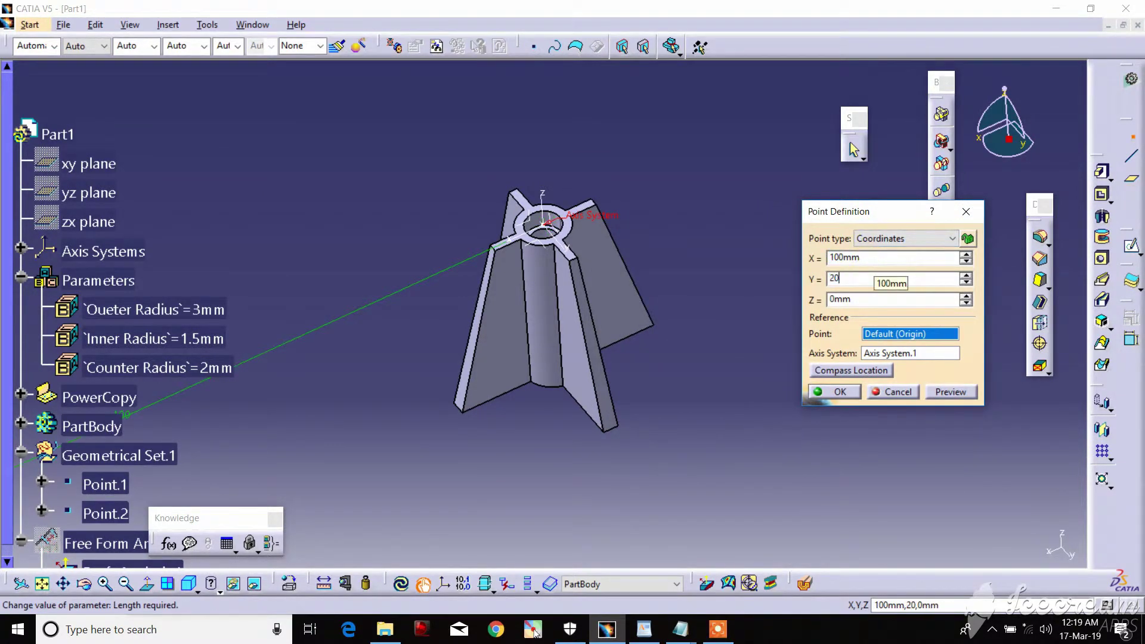
pyautogui.press('Return')
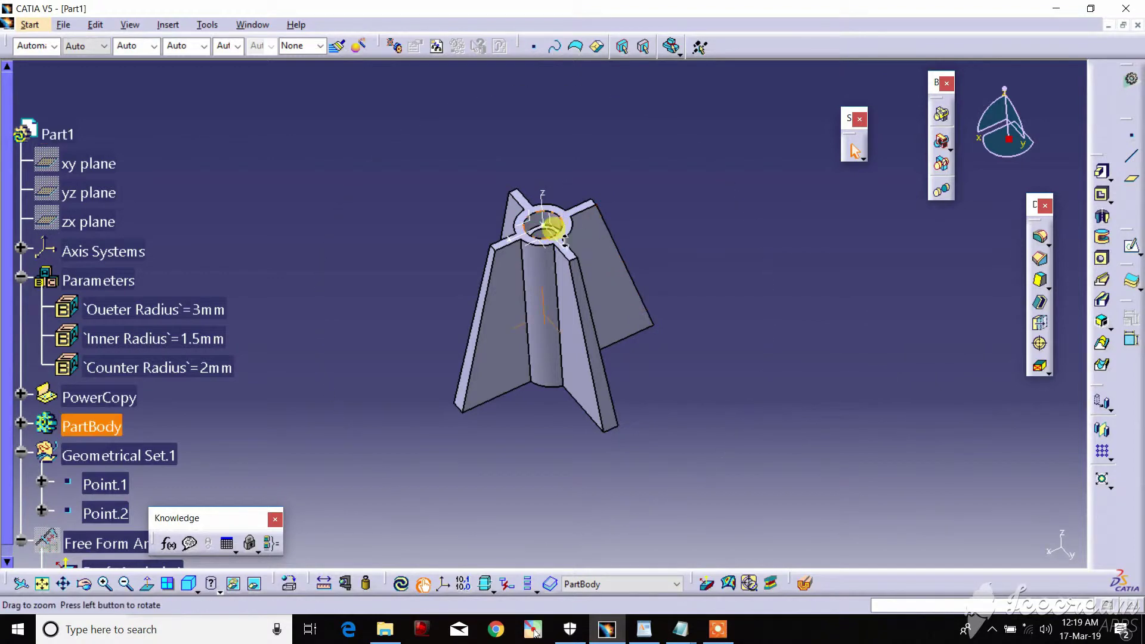
pyautogui.moveTo(558, 226); pyautogui.dragTo(680, 257, button='middle')
pyautogui.click(334, 422)
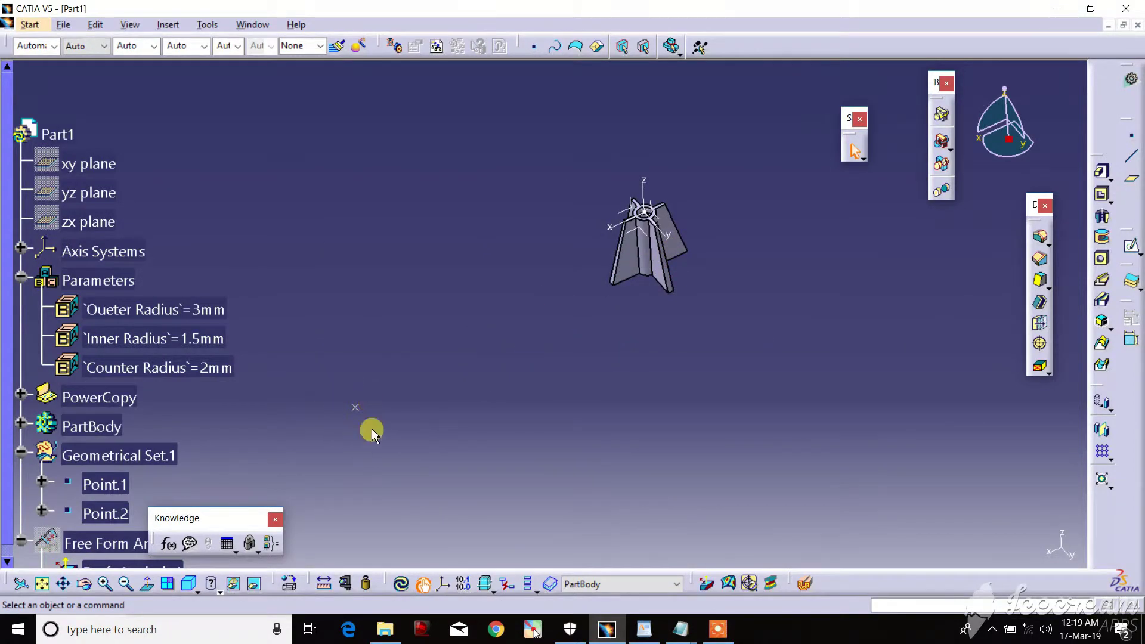
# Step: Create a second axis system with its origin at Point.2
pyautogui.click(216, 26)
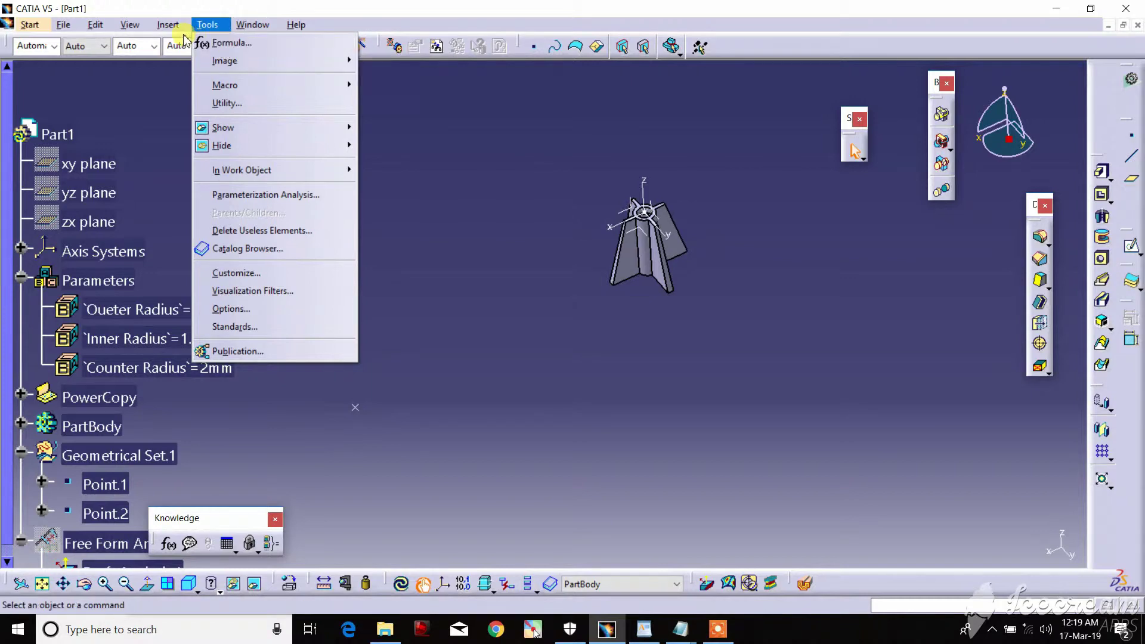
pyautogui.click(225, 199)
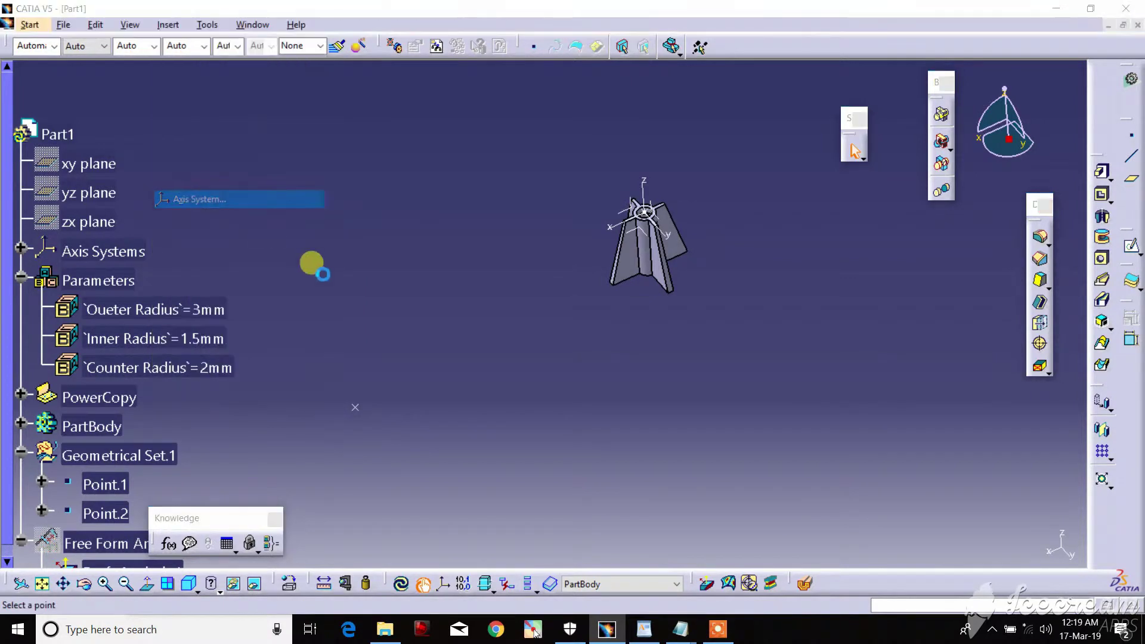
pyautogui.click(355, 408)
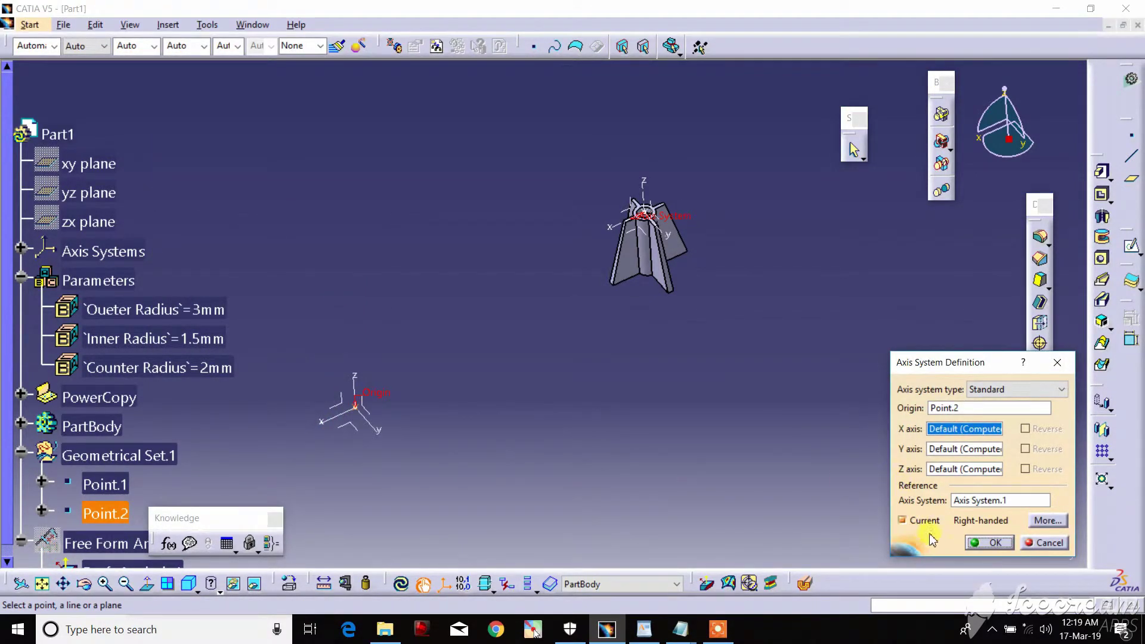
pyautogui.click(987, 543)
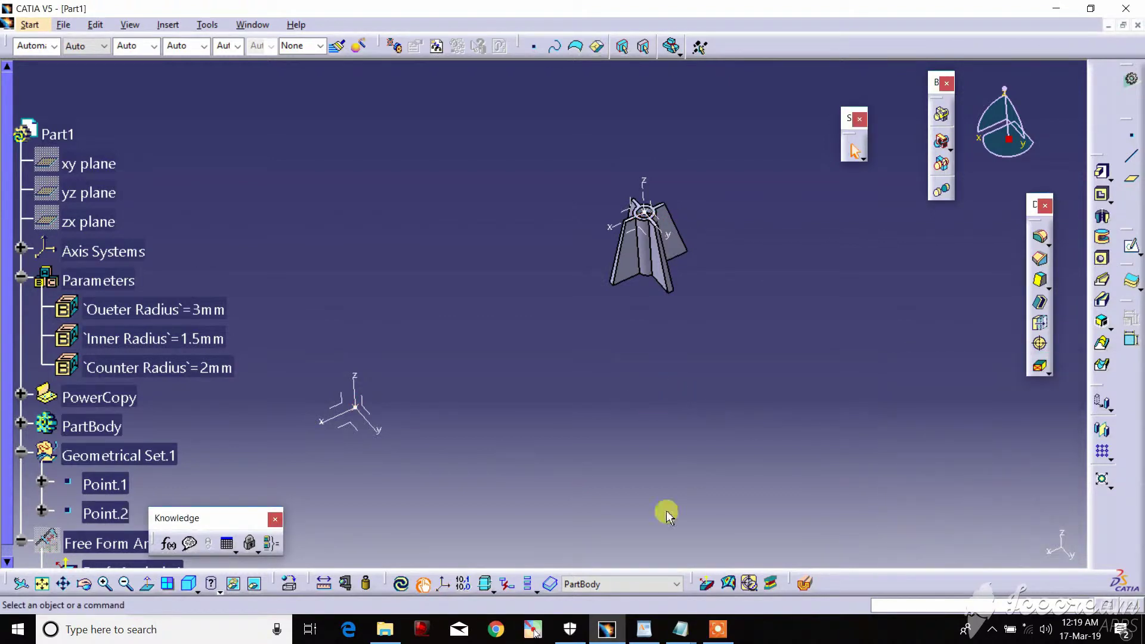
pyautogui.moveTo(680, 629)
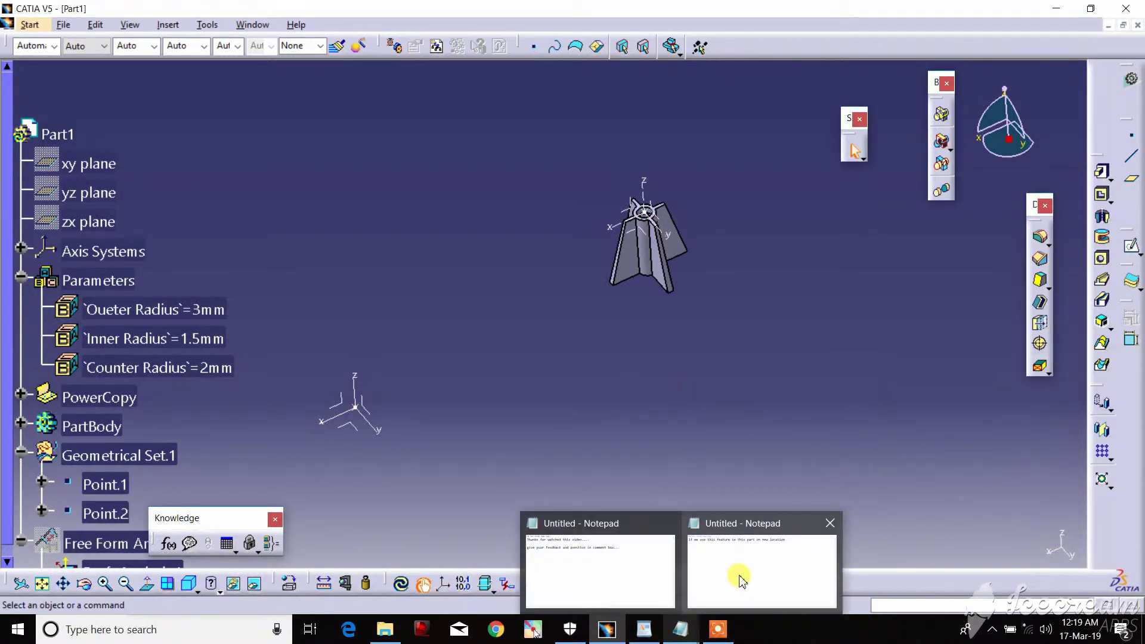
# Step: Replace the Notepad note with 'use power copy by axies' and return to CATIA
pyautogui.click(736, 576)
pyautogui.hotkey('ctrl', 'a')
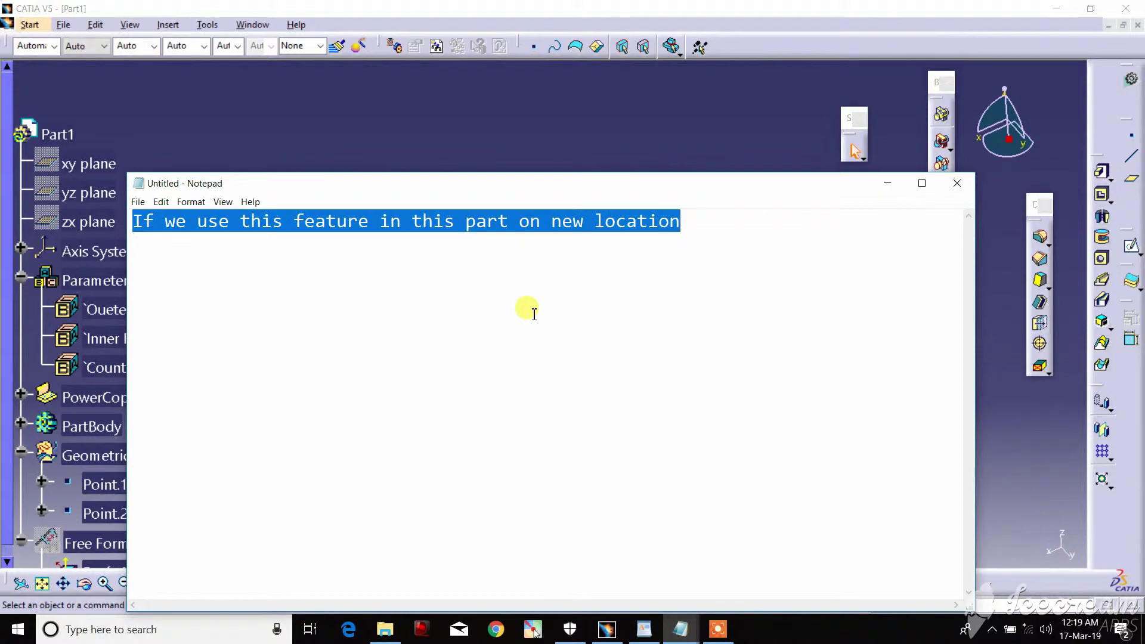
pyautogui.write('use power copy by az')
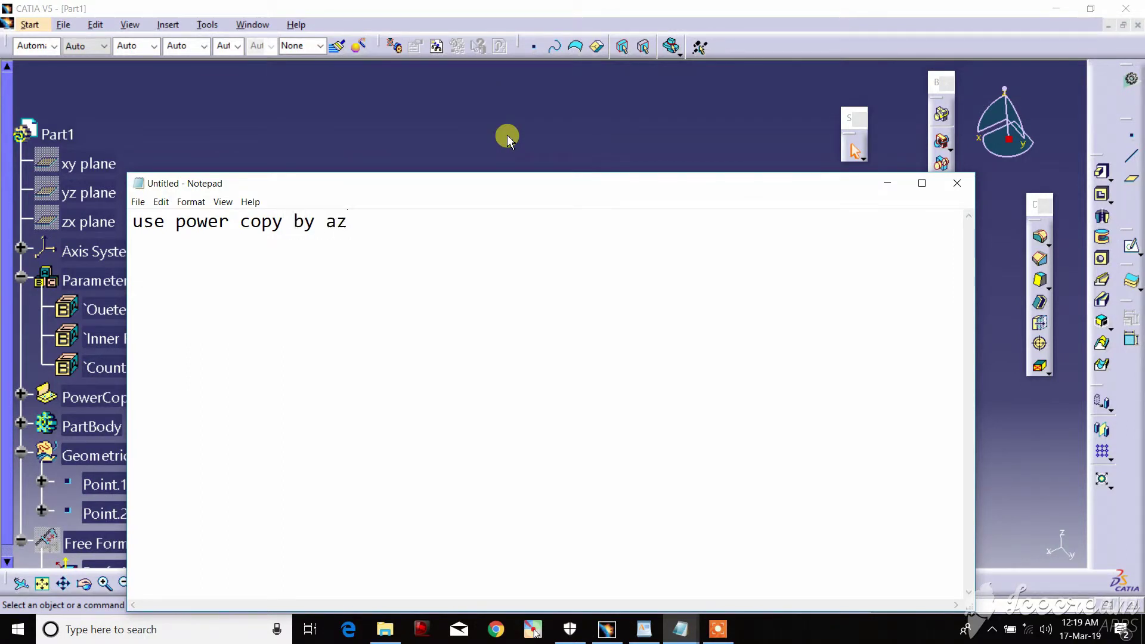
pyautogui.press('BackSpace')
pyautogui.write('xies')
pyautogui.click(532, 159)
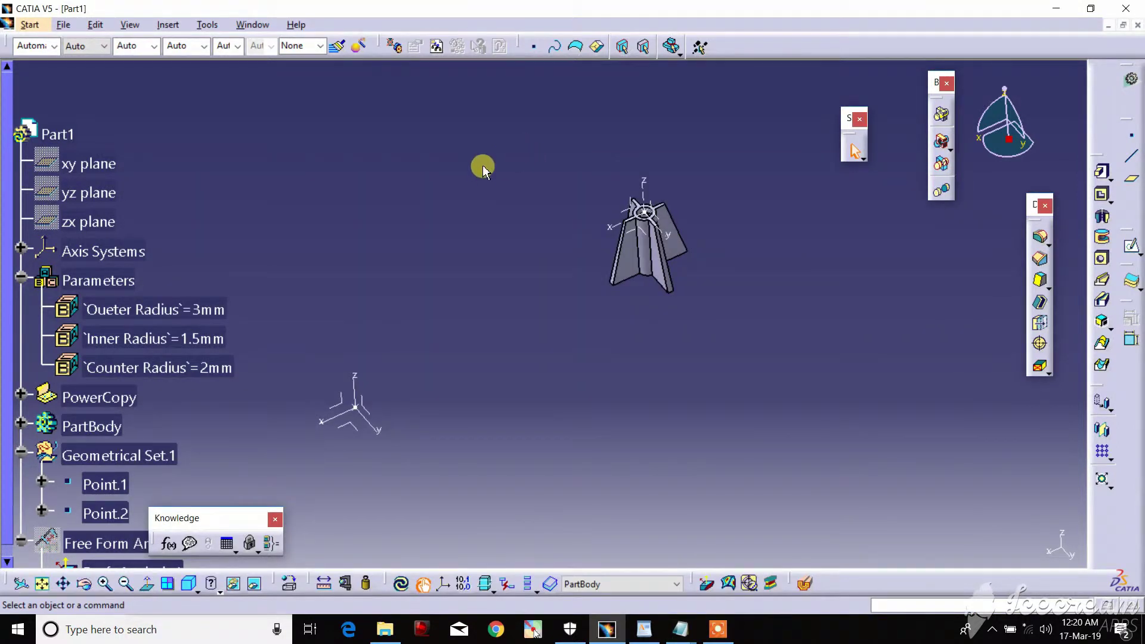
pyautogui.click(174, 27)
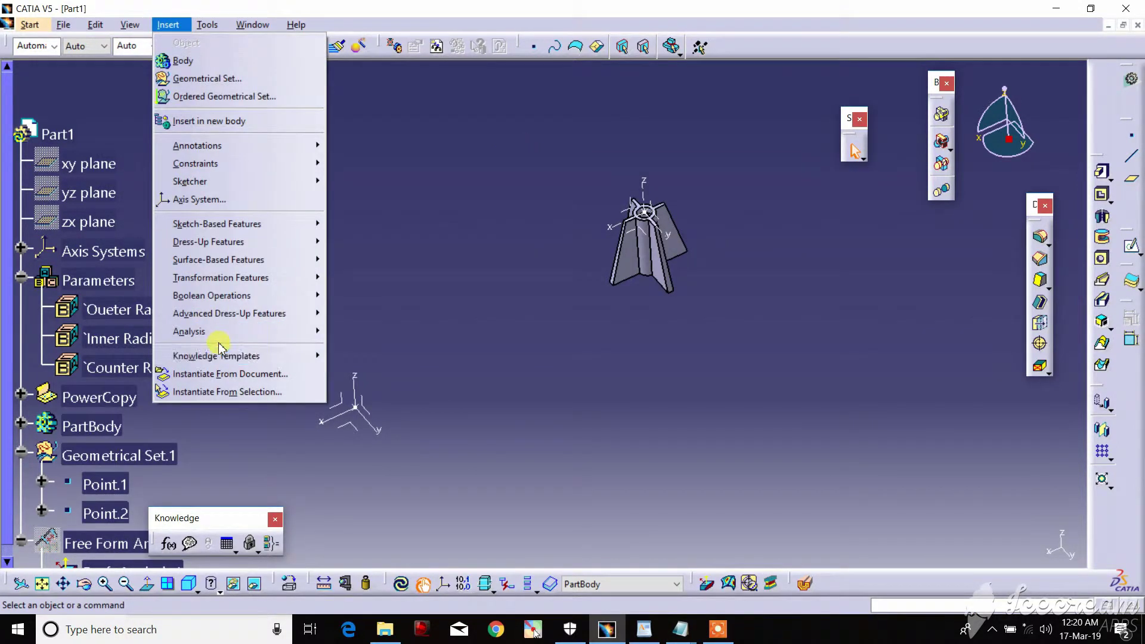
pyautogui.click(261, 398)
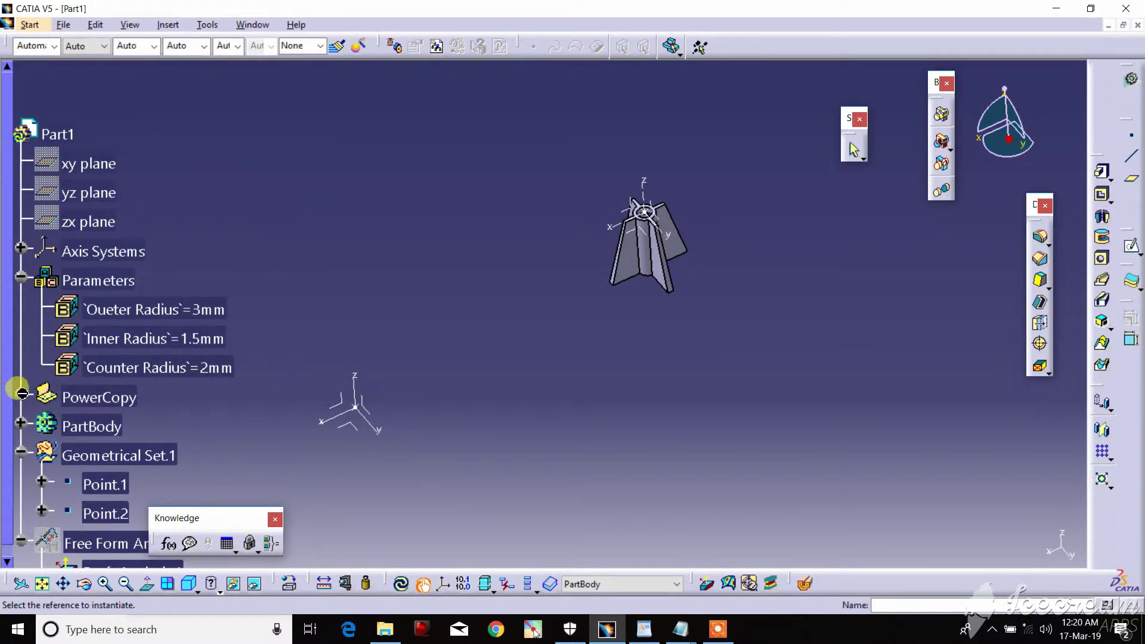
pyautogui.click(23, 391)
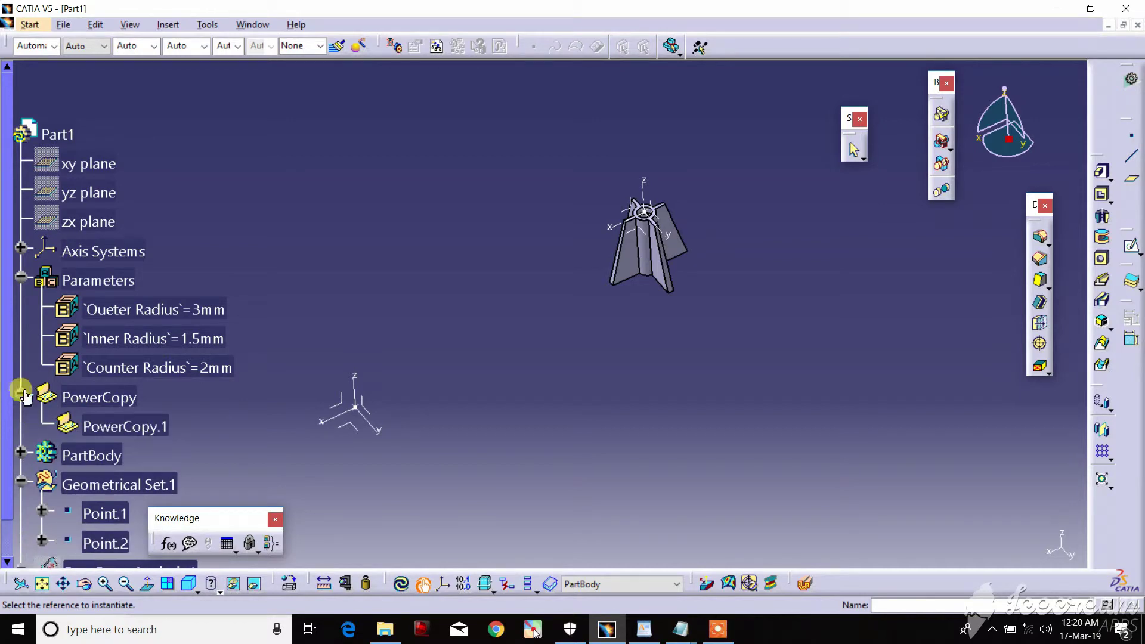
pyautogui.doubleClick(152, 431)
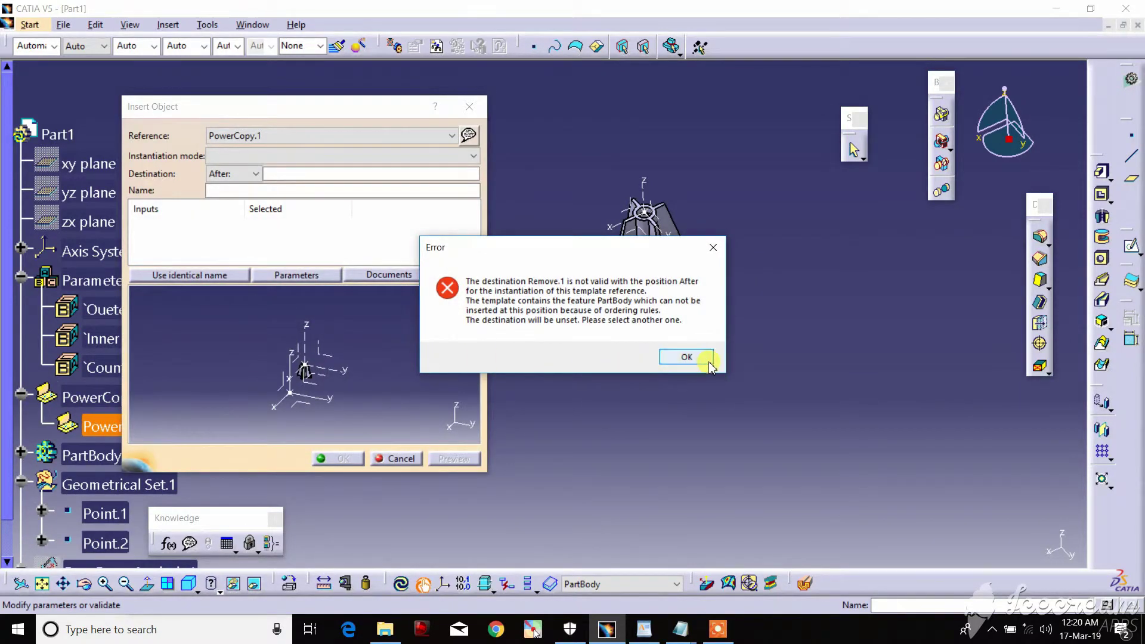
pyautogui.click(686, 357)
# Step: Cancel the failed instantiation and define PartBody as the in-work object
pyautogui.click(395, 458)
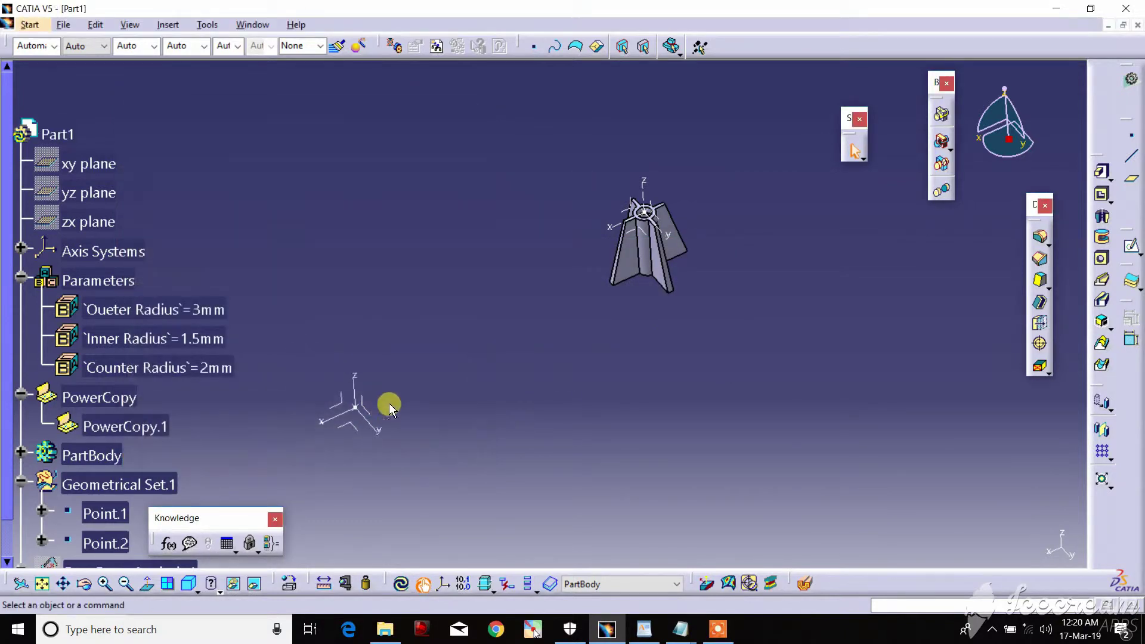
pyautogui.rightClick(84, 456)
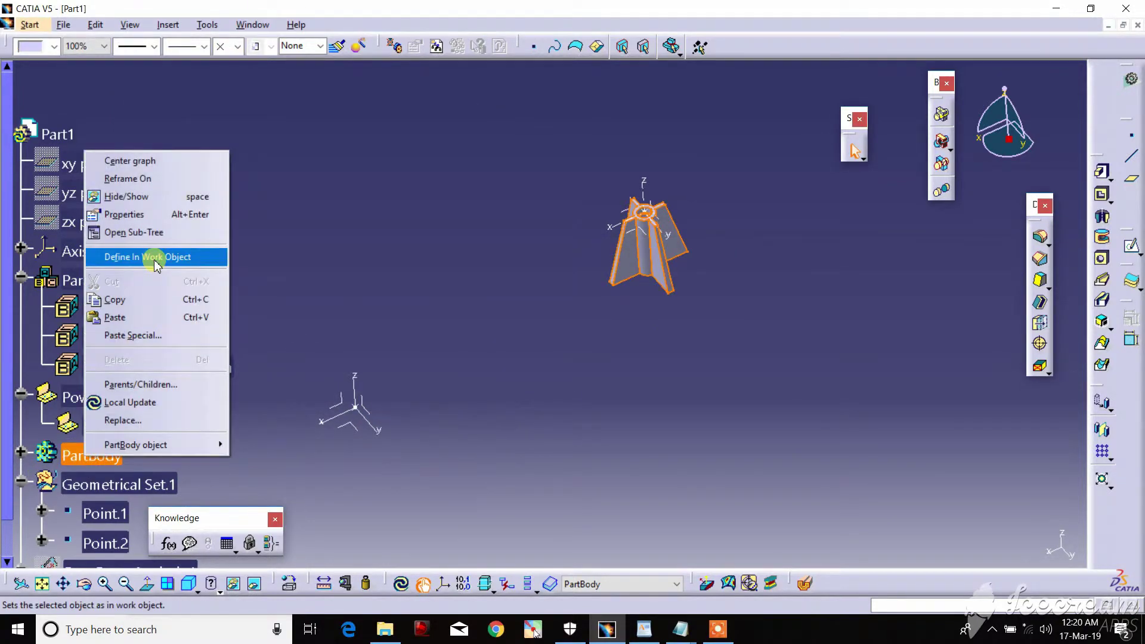
pyautogui.click(156, 263)
pyautogui.scroll(-1, 239, 261)
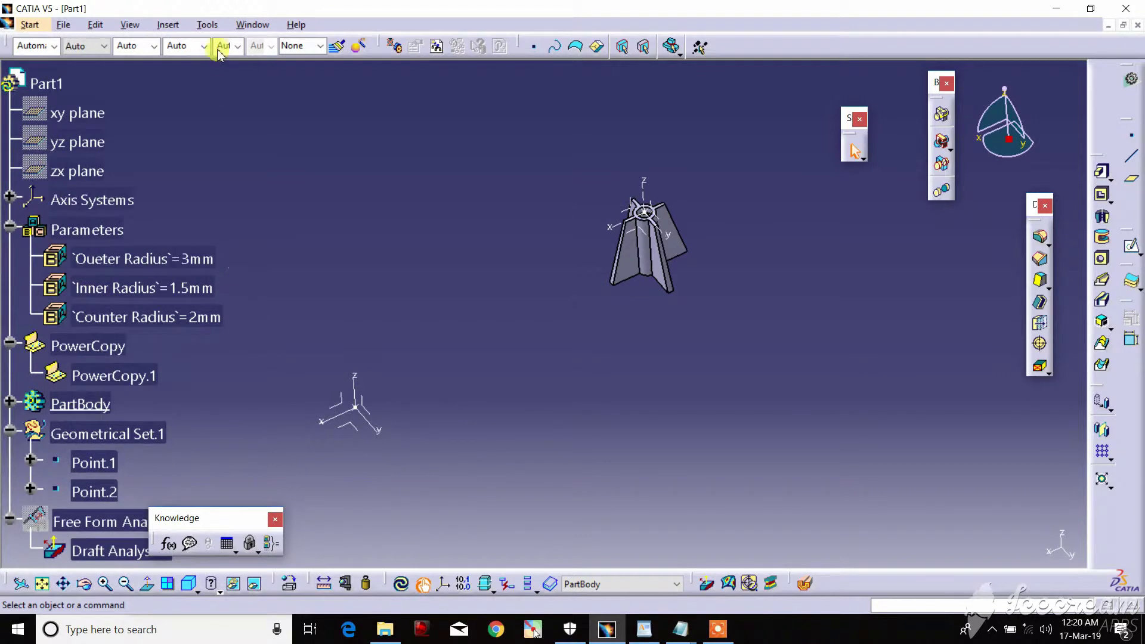
# Step: Instantiate PowerCopy.1, mapping its inputs to Axis System.2's XY Plane and Z Axis
pyautogui.click(183, 26)
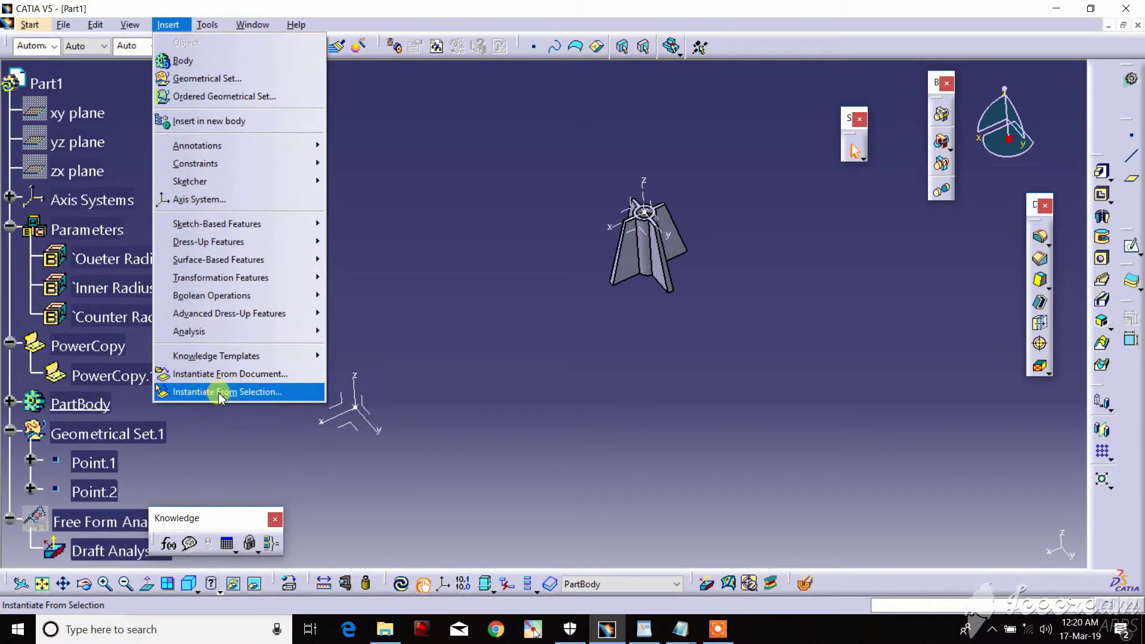
pyautogui.click(202, 386)
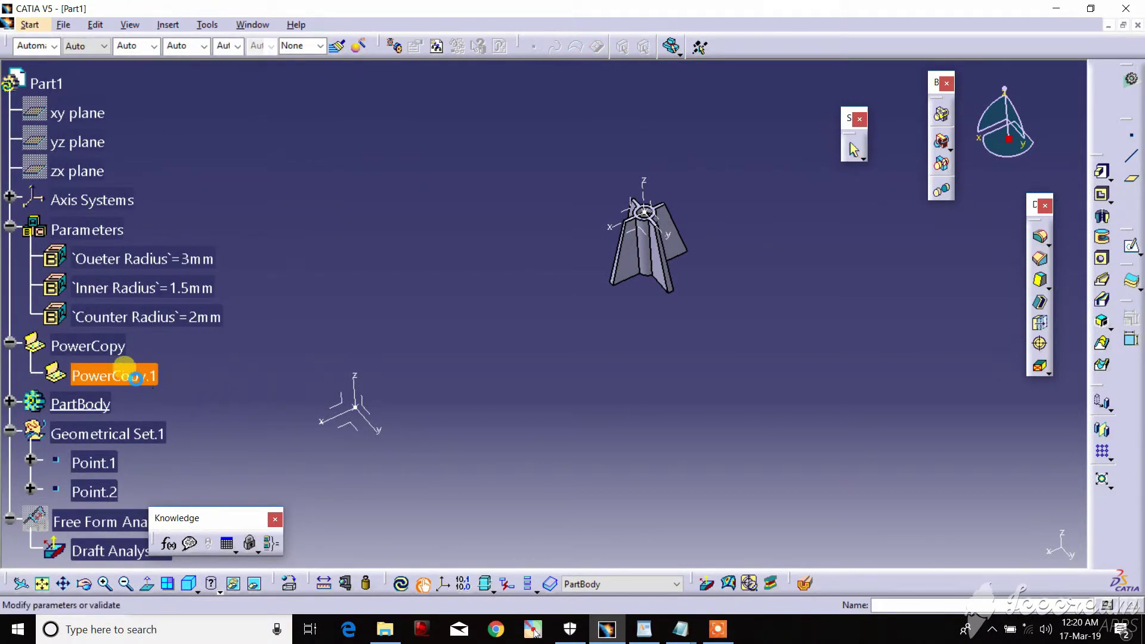
pyautogui.click(135, 380)
pyautogui.moveTo(338, 108); pyautogui.dragTo(714, 124)
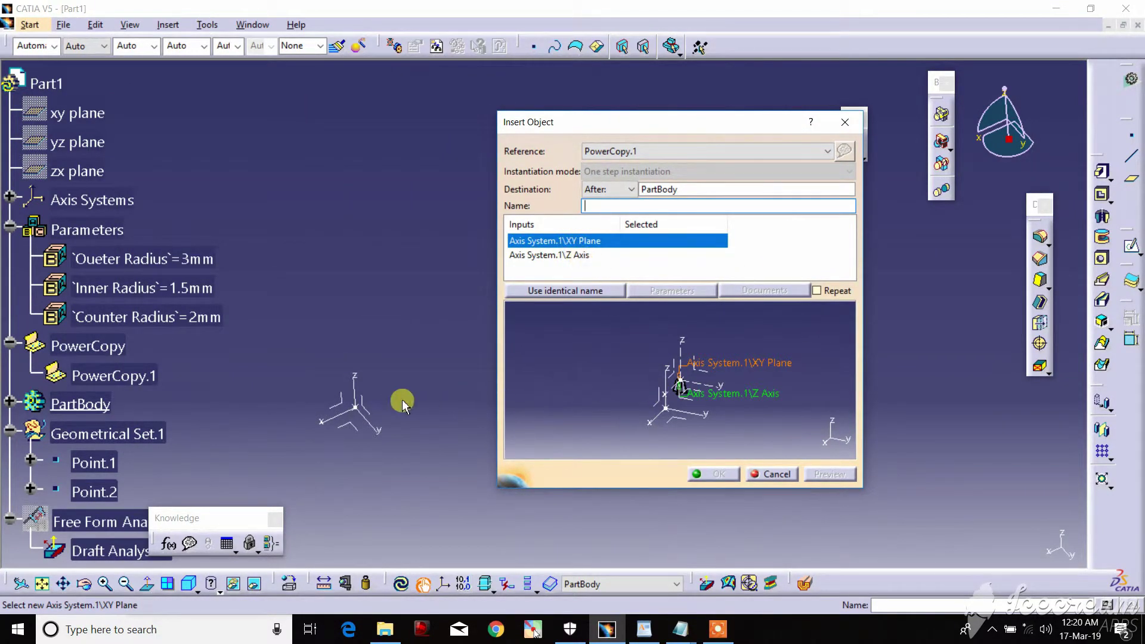
pyautogui.moveTo(376, 401)
pyautogui.mouseDown(button='middle')
pyautogui.moveTo(388, 328)
pyautogui.moveTo(367, 407)
pyautogui.mouseUp(button='middle')
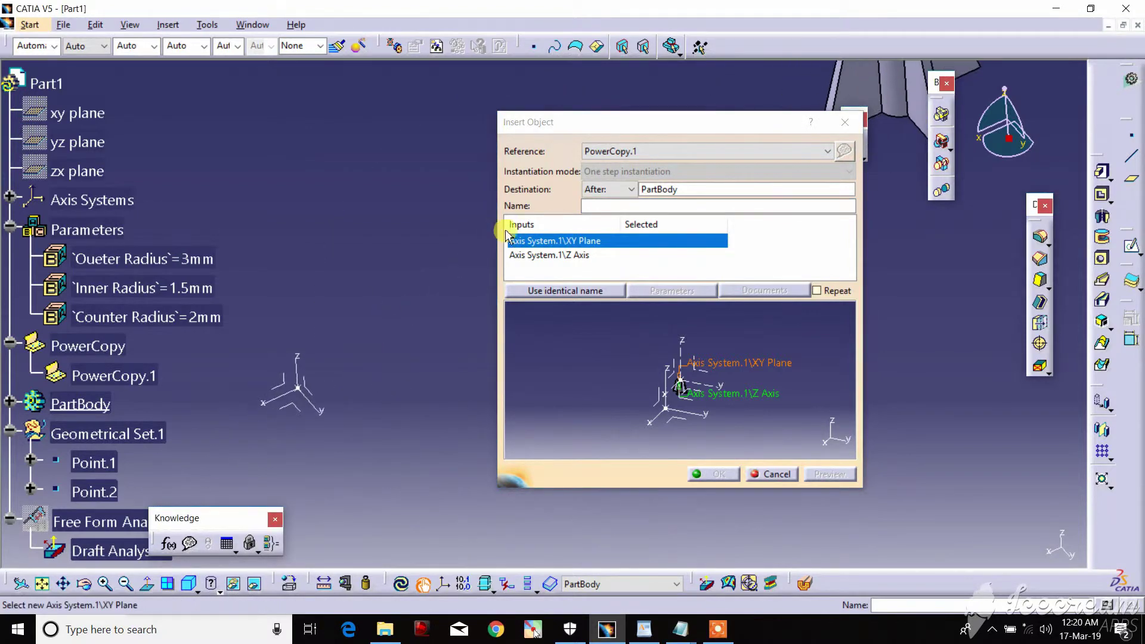
pyautogui.click(298, 410)
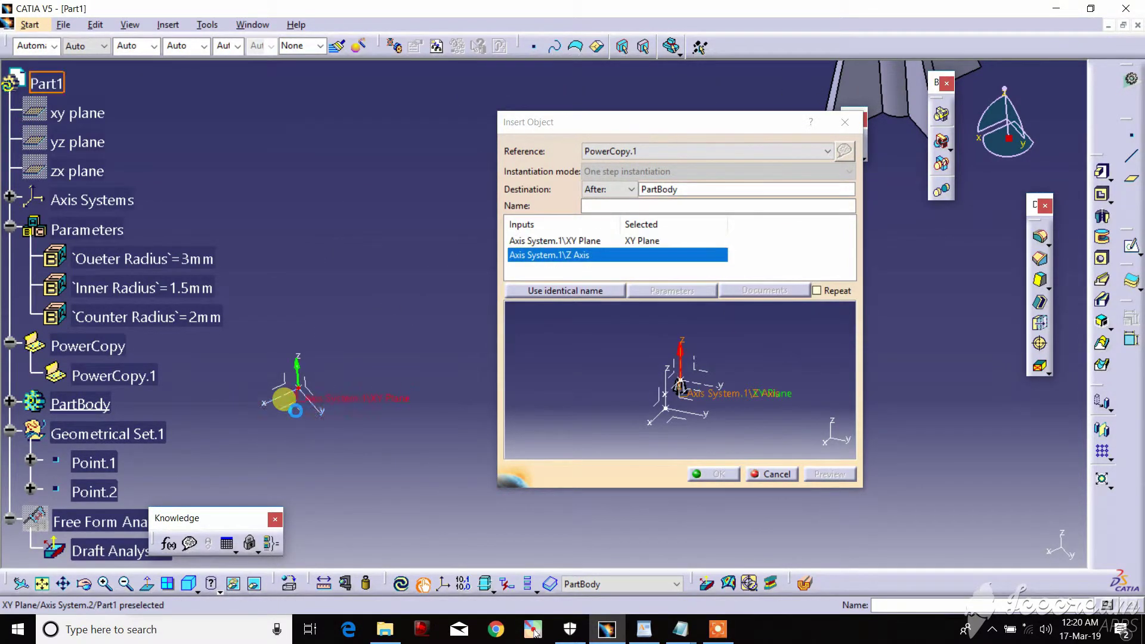
pyautogui.click(296, 351)
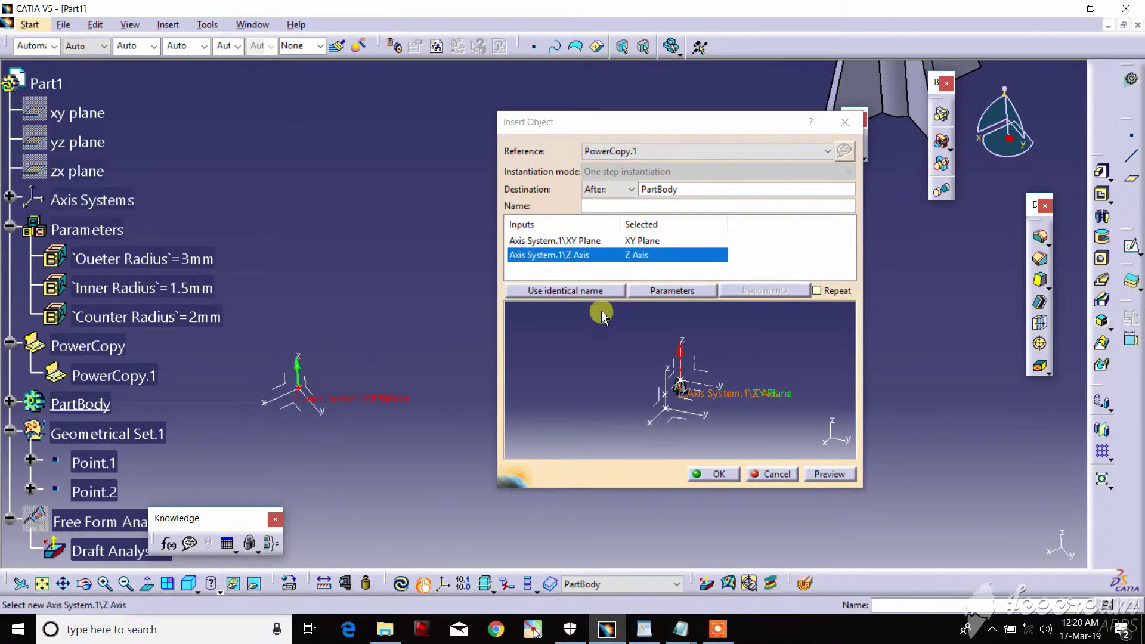
# Step: Set Oueter Radius 4mm, Inner Radius 2.1mm, Counter Radius 3mm, preview, and create Body.4
pyautogui.click(674, 291)
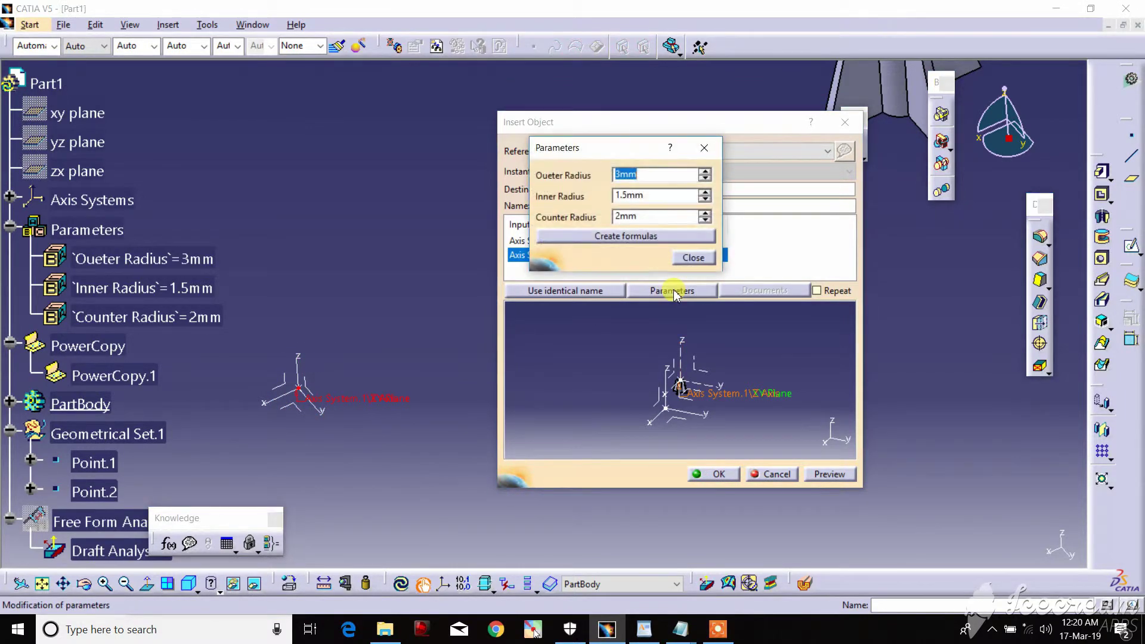
pyautogui.moveTo(592, 139); pyautogui.dragTo(361, 155)
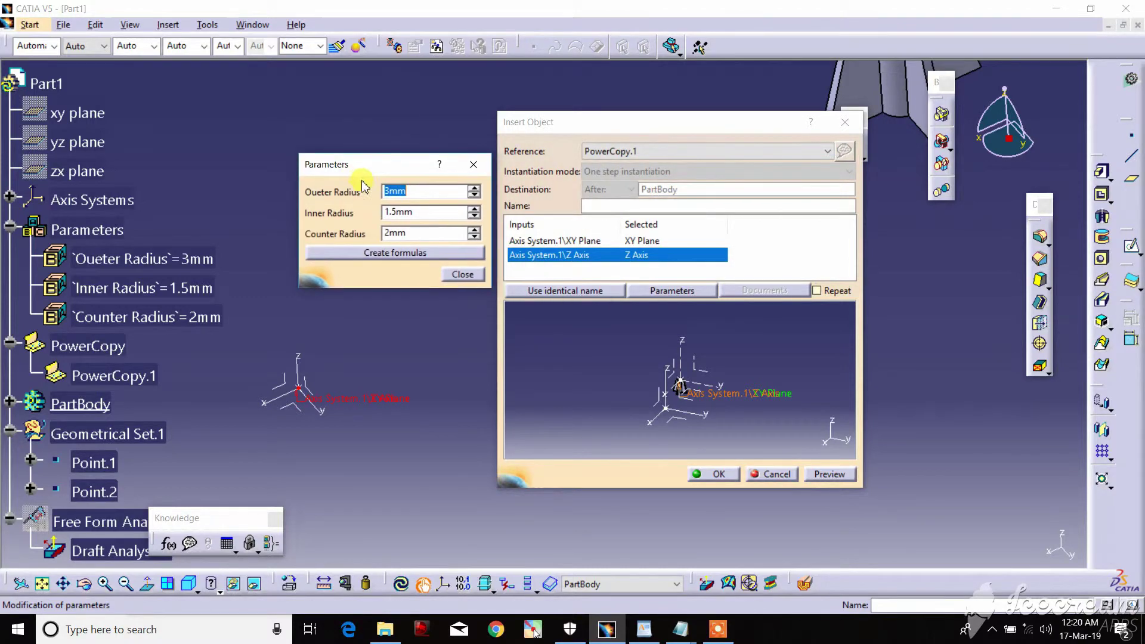
pyautogui.write('4')
pyautogui.click(436, 211)
pyautogui.write('2.1')
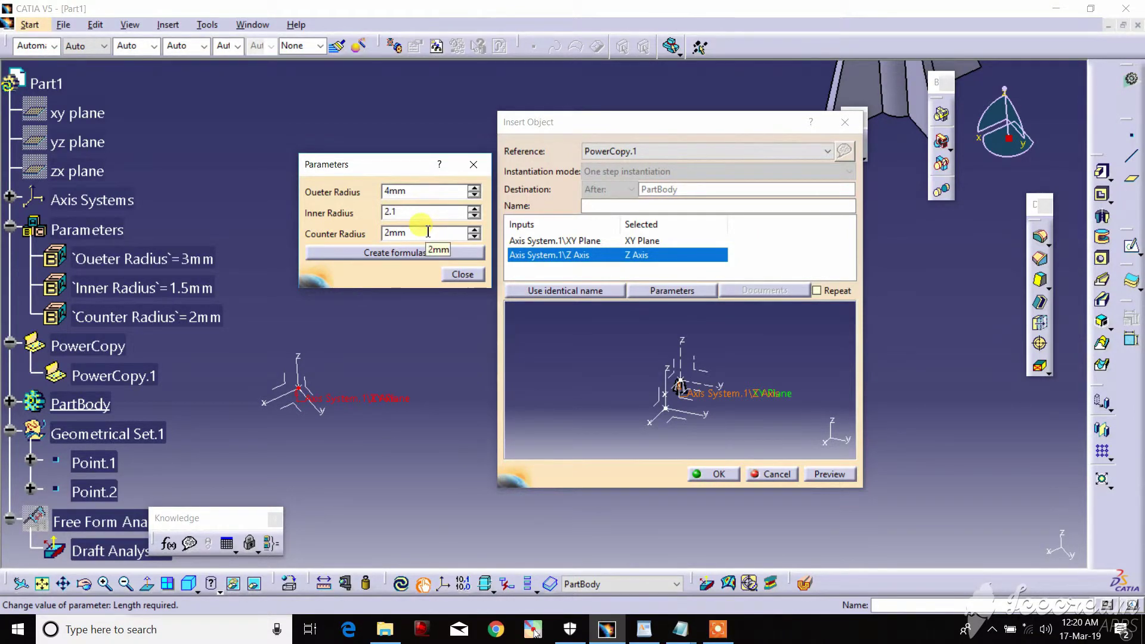
pyautogui.click(427, 232)
pyautogui.write('3')
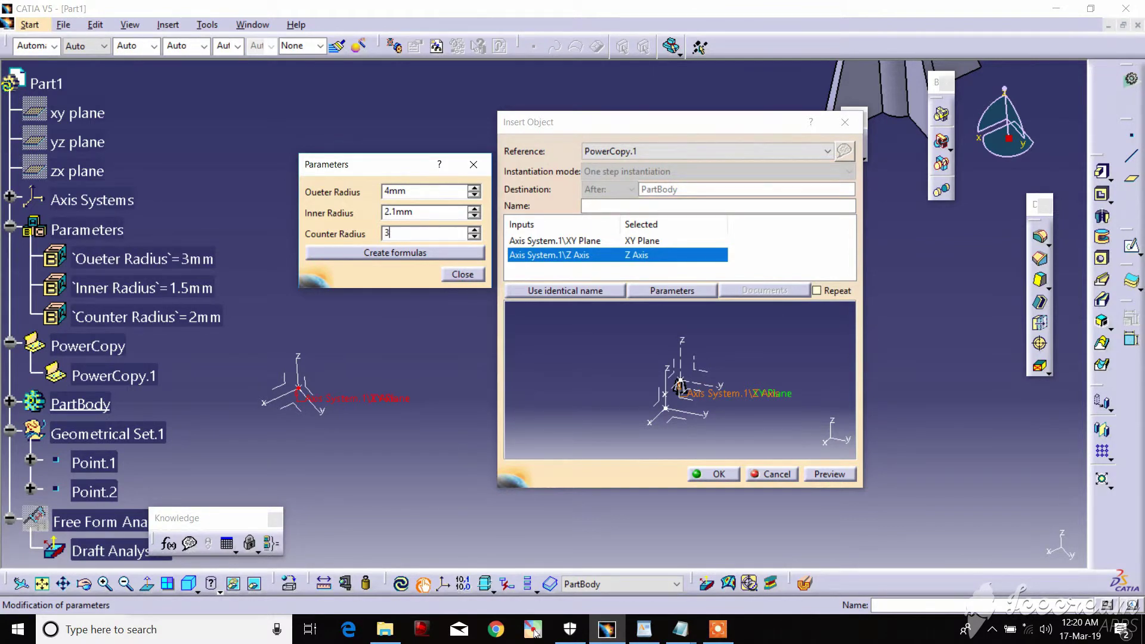
pyautogui.click(463, 279)
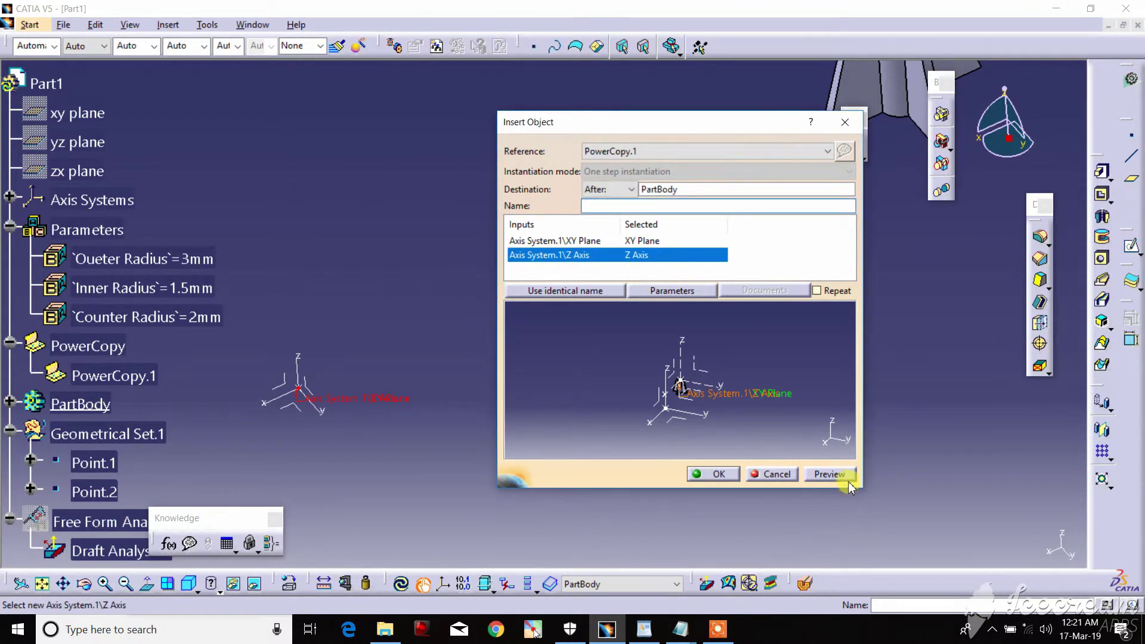
pyautogui.click(712, 475)
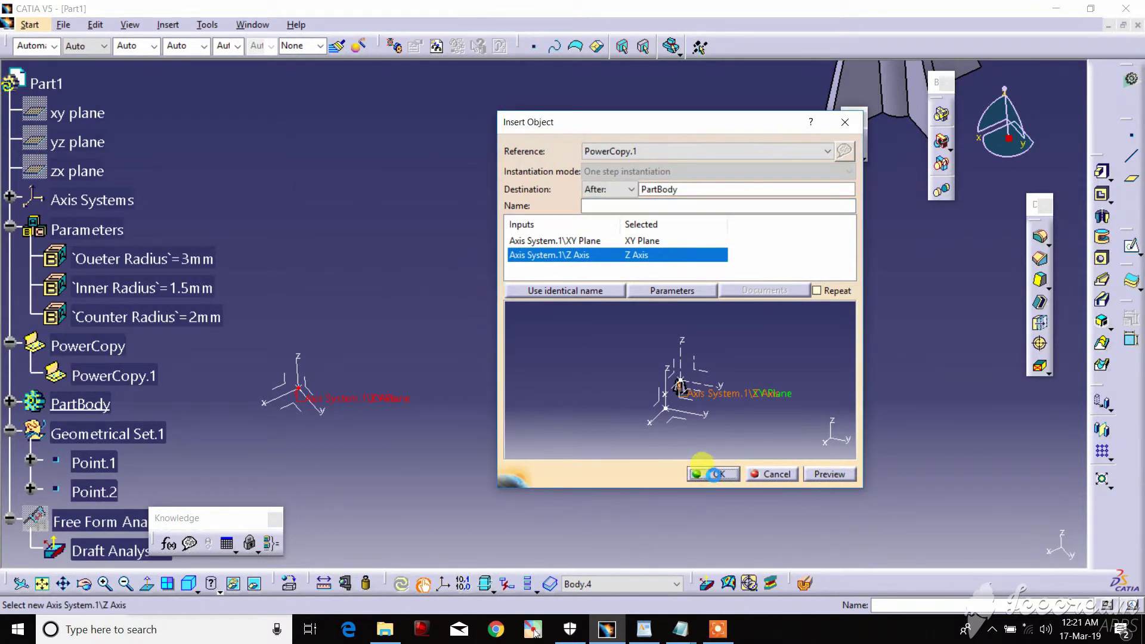
pyautogui.click(715, 475)
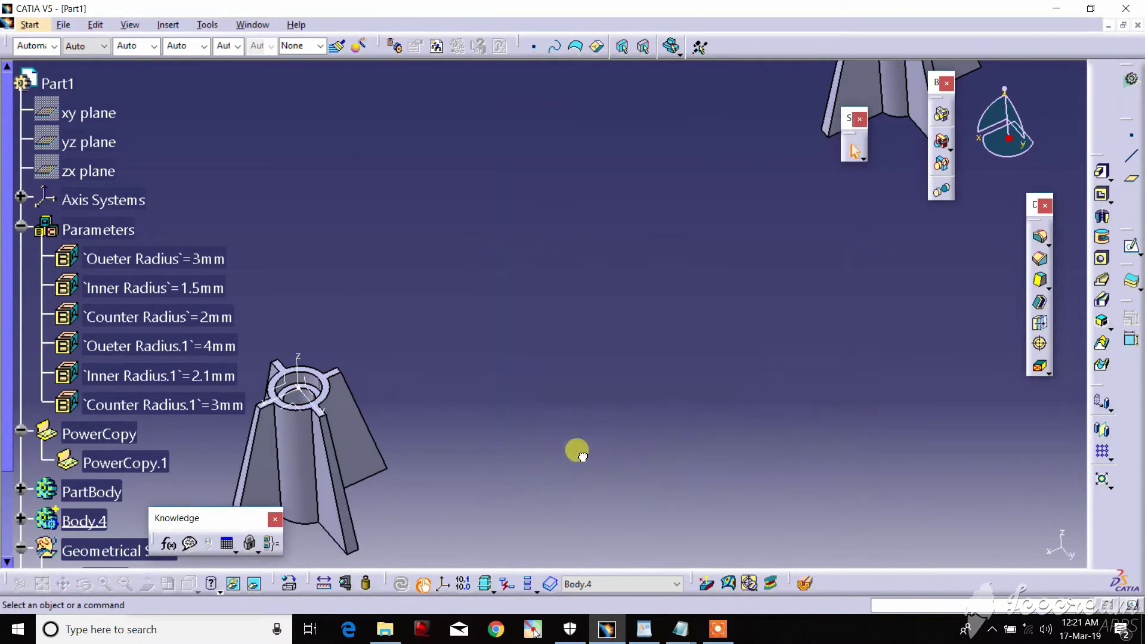
# Step: Take a first radius measurement of the new tube's top circular edge
pyautogui.moveTo(577, 449)
pyautogui.mouseDown(button='middle')
pyautogui.moveTo(383, 421)
pyautogui.moveTo(614, 244)
pyautogui.mouseUp(button='middle')
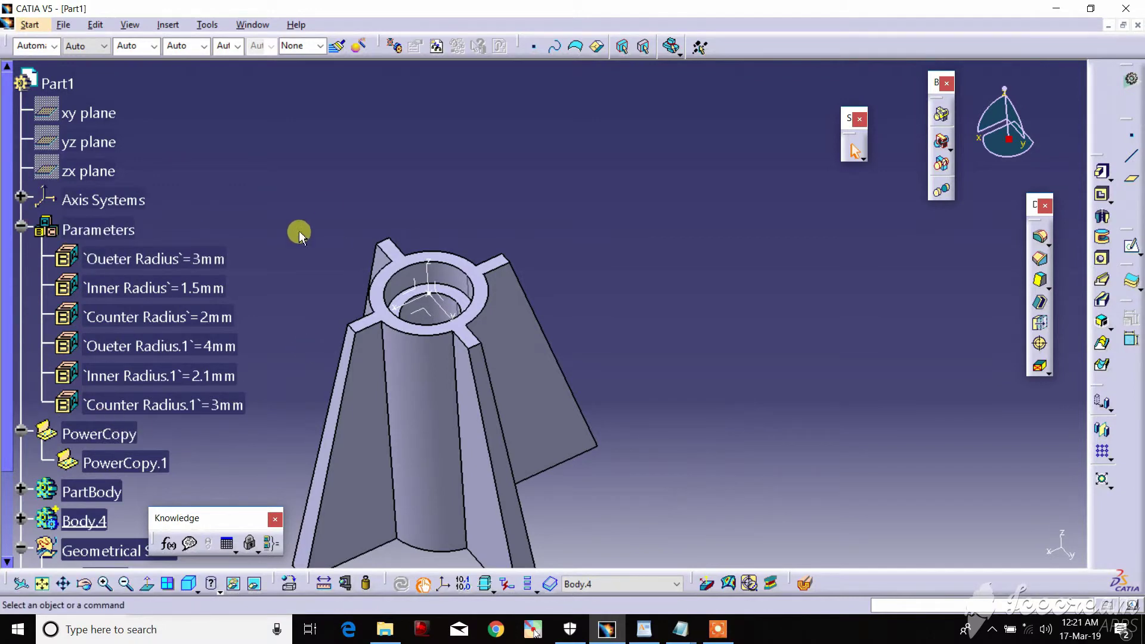
pyautogui.click(346, 583)
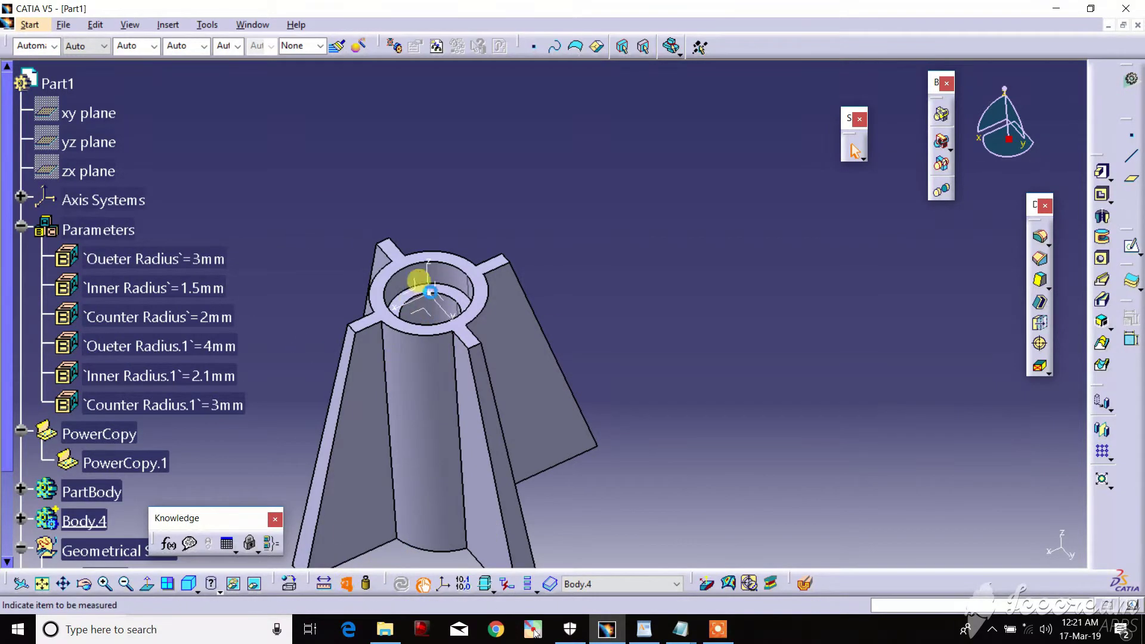
pyautogui.click(455, 264)
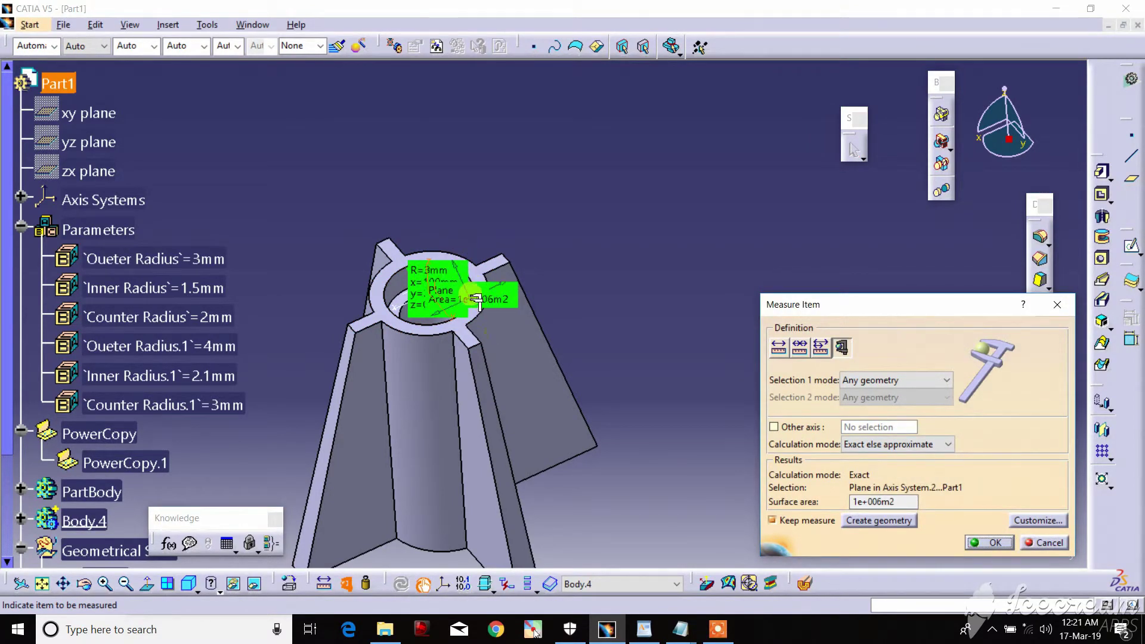
pyautogui.click(476, 300)
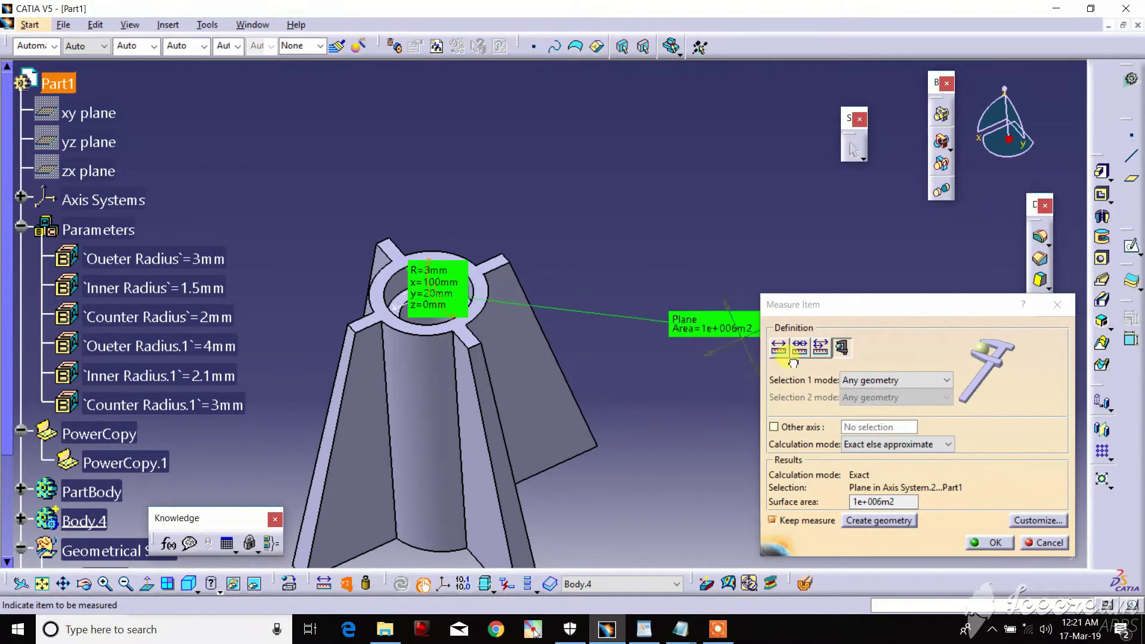
pyautogui.click(994, 542)
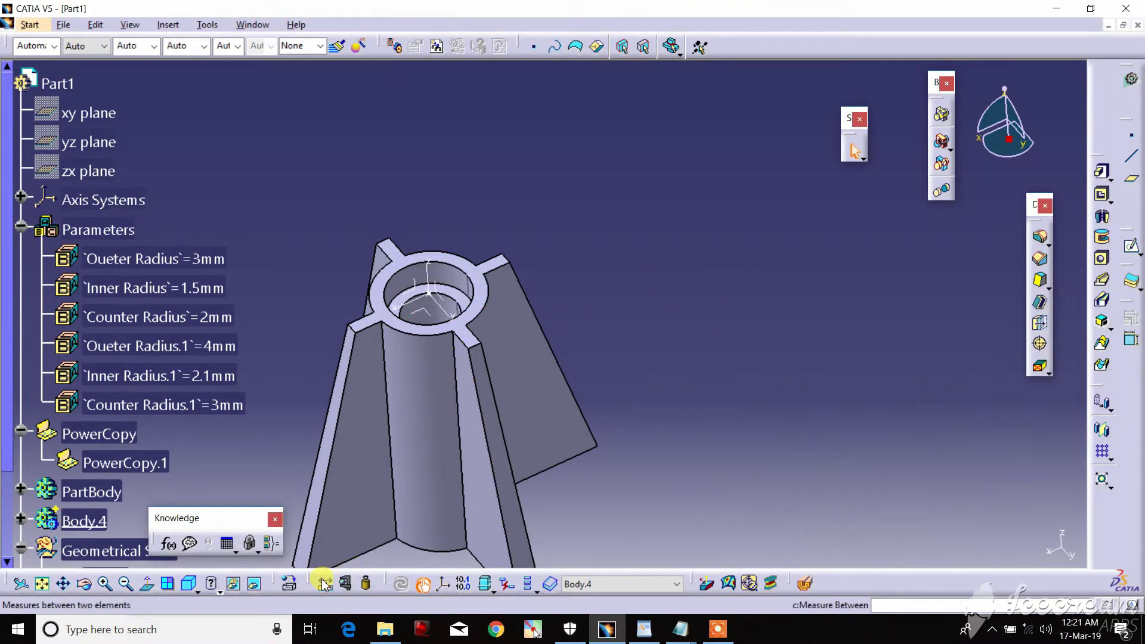
# Step: Keep radius measurements of the new tube's edges: R=3mm, R=4mm and R=2.065mm
pyautogui.click(324, 584)
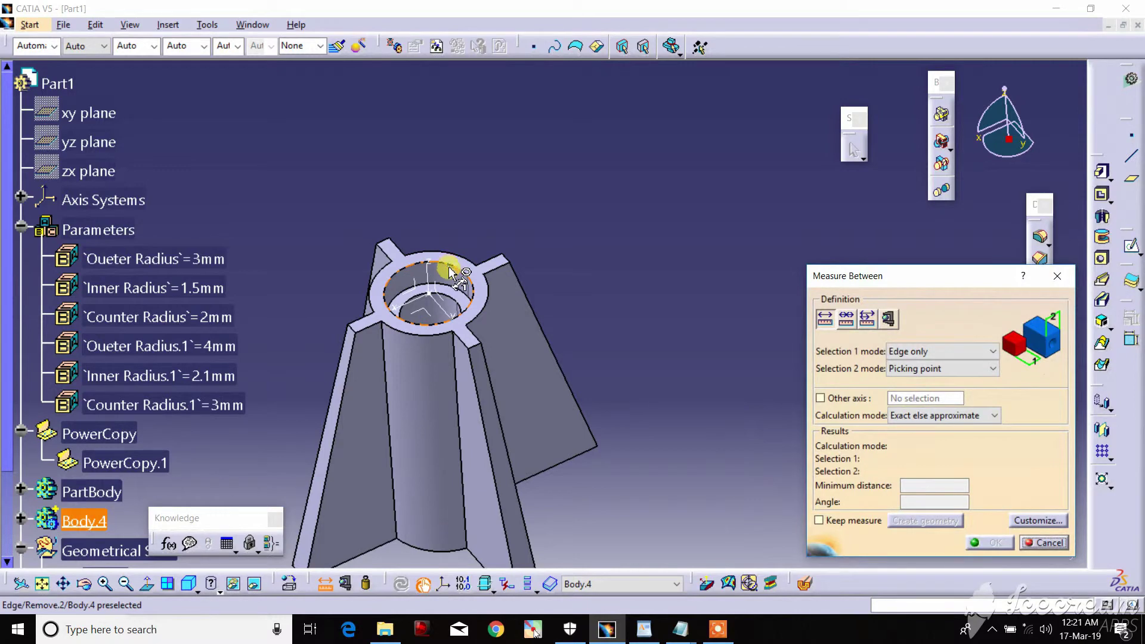
pyautogui.click(888, 319)
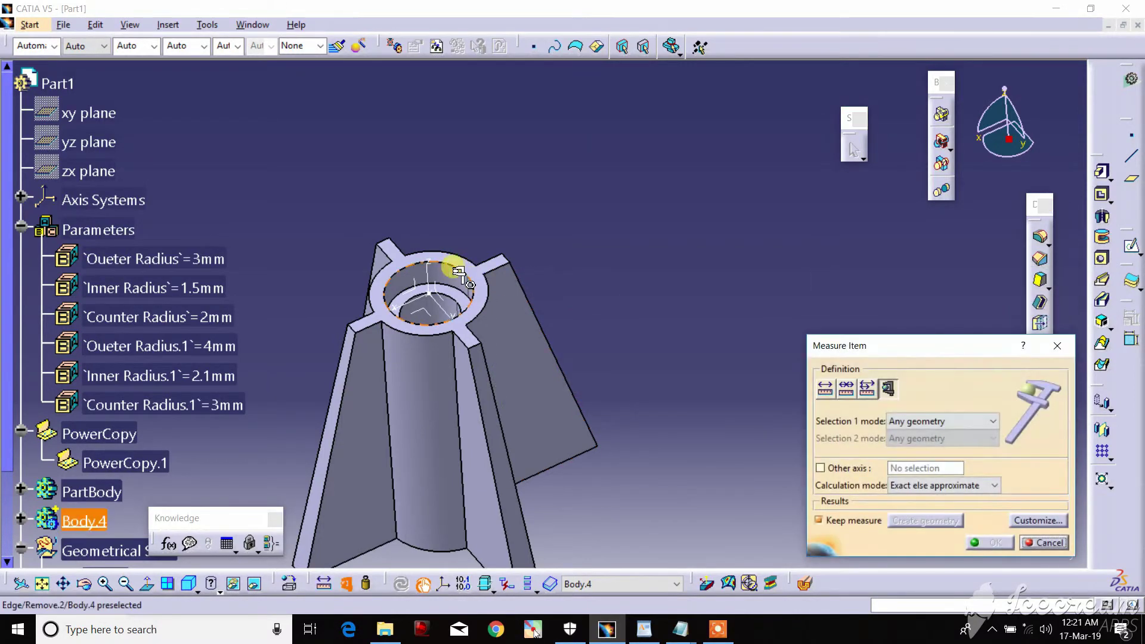
pyautogui.click(458, 272)
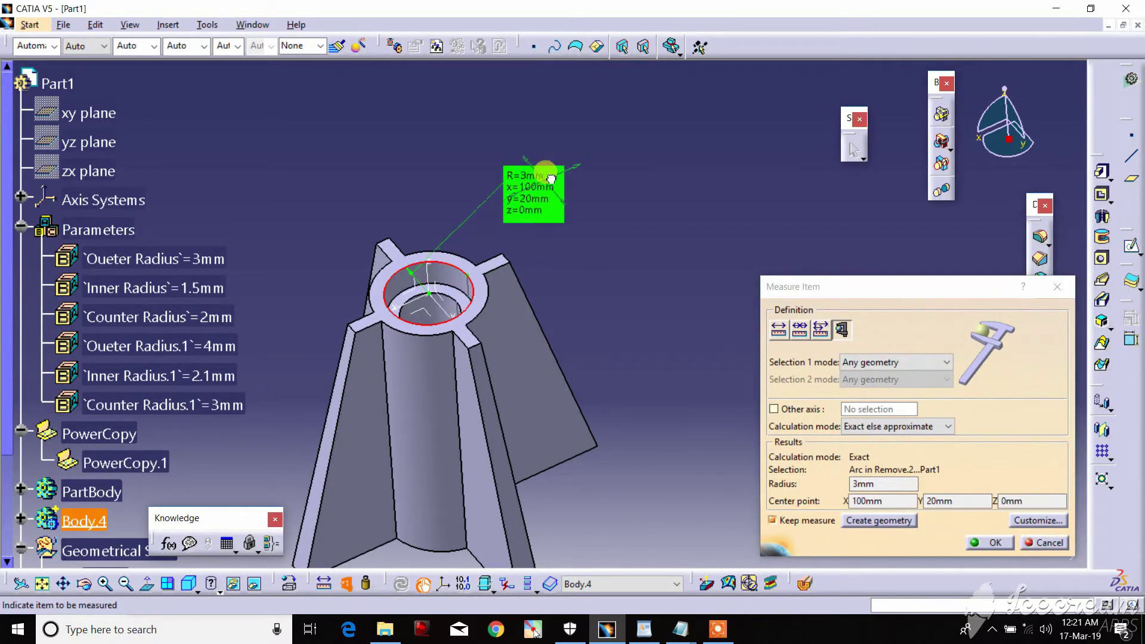
pyautogui.click(463, 257)
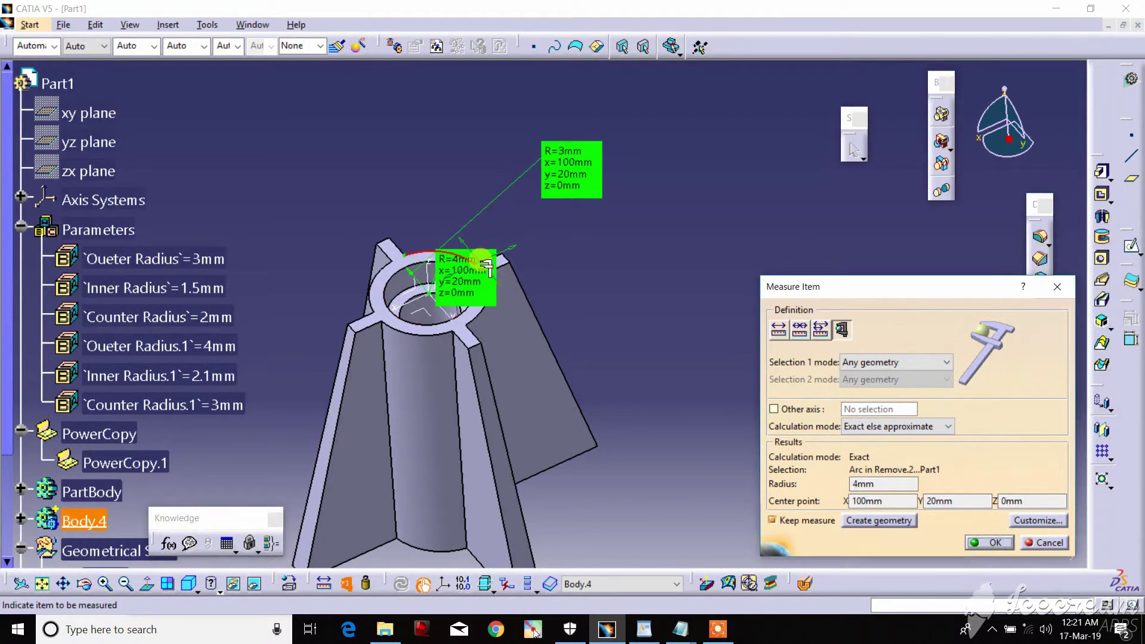
pyautogui.moveTo(568, 226); pyautogui.dragTo(634, 214)
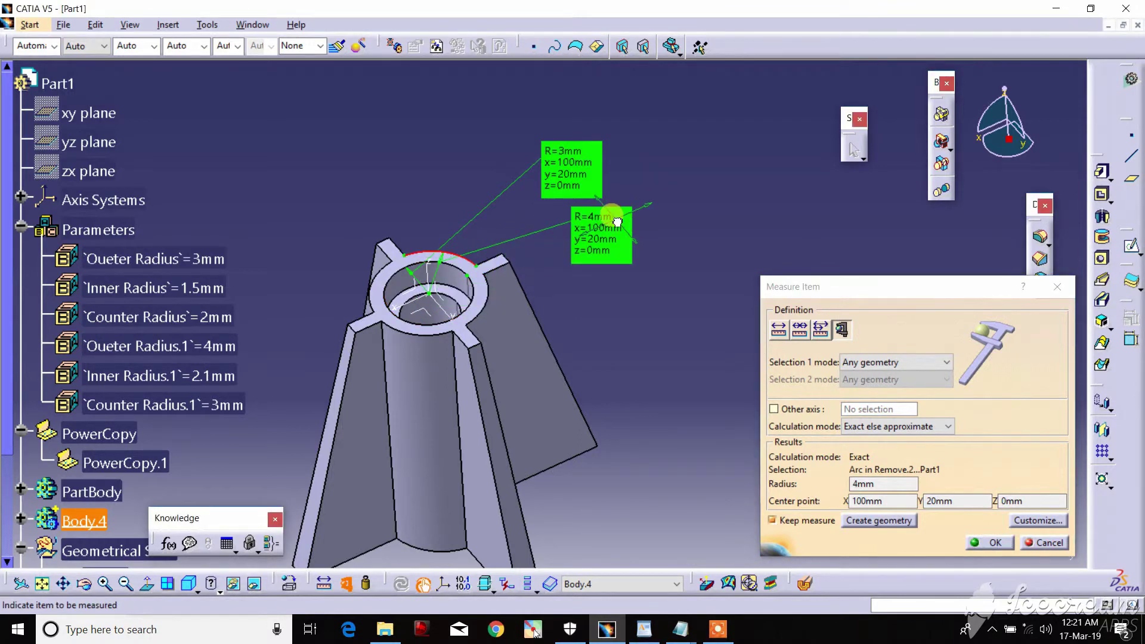
pyautogui.click(455, 300)
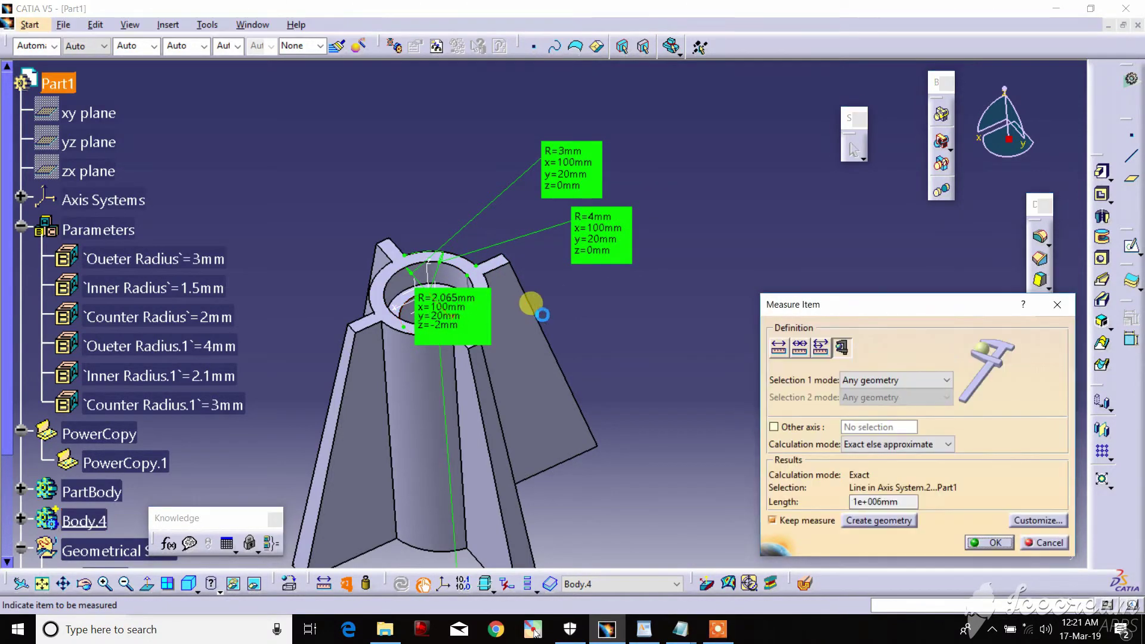
pyautogui.click(993, 540)
pyautogui.scroll(-2, 790, 267)
pyautogui.scroll(5, 749, 275)
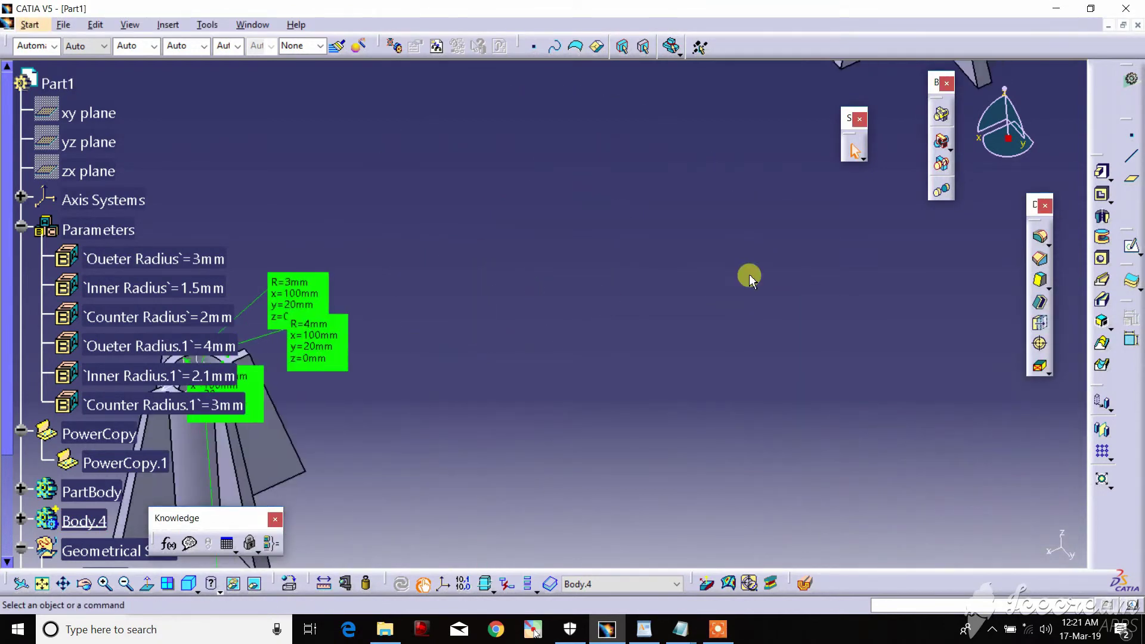
pyautogui.scroll(-3, 770, 272)
# Step: Measure and keep the original tube's radii: R=3mm, R=2mm and R=1.465mm
pyautogui.moveTo(792, 270)
pyautogui.mouseDown(button='middle')
pyautogui.moveTo(678, 333)
pyautogui.moveTo(402, 259)
pyautogui.mouseUp(button='middle')
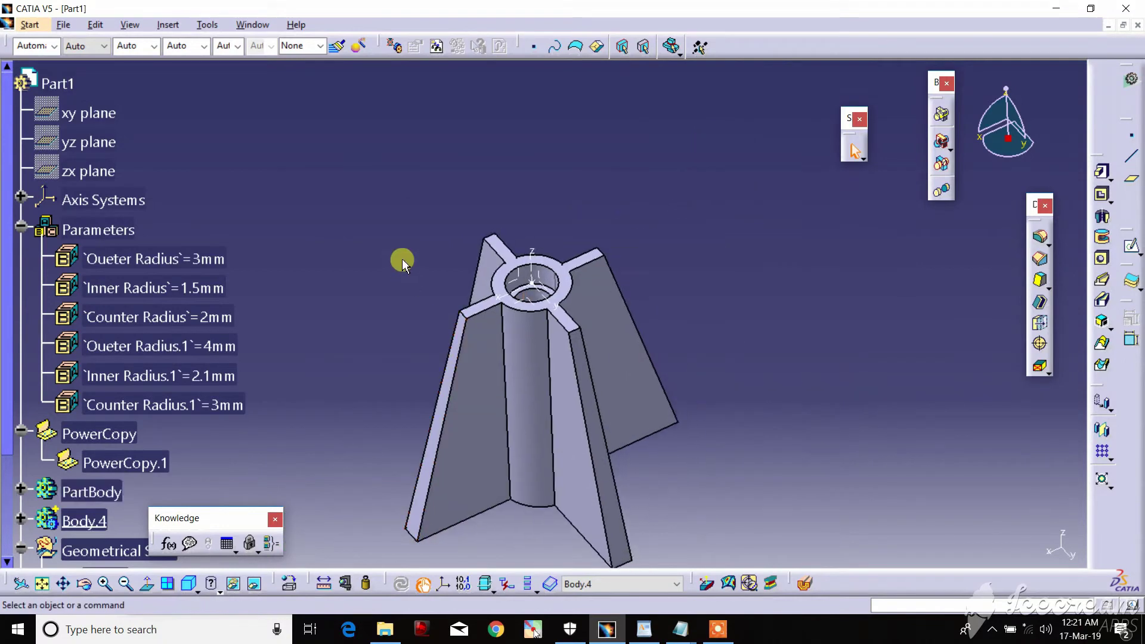
pyautogui.click(346, 583)
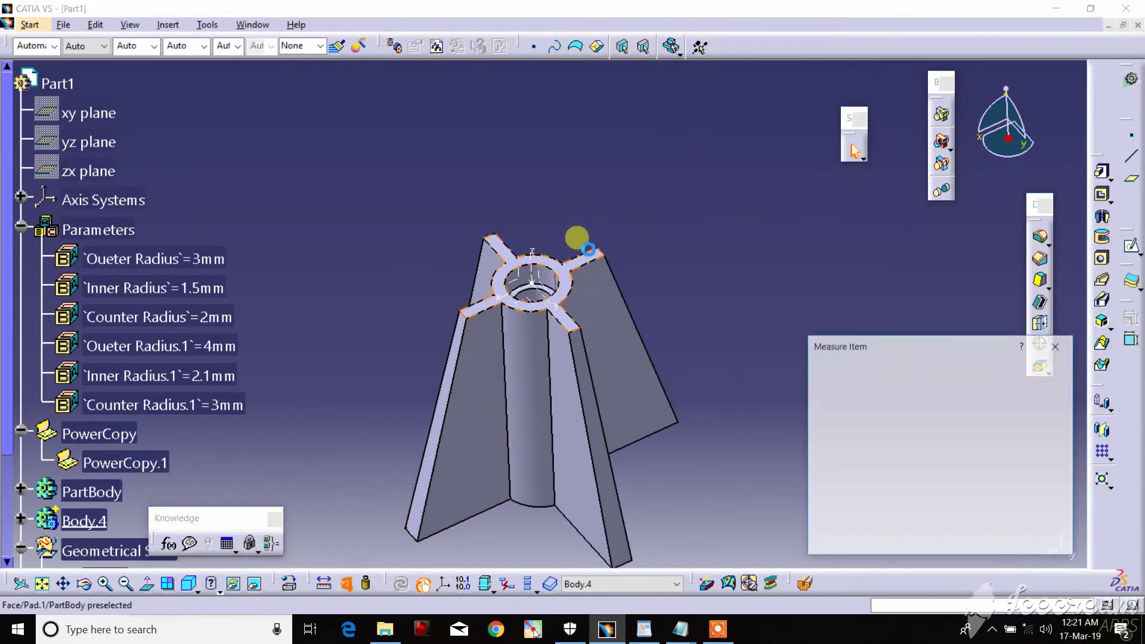
pyautogui.click(566, 259)
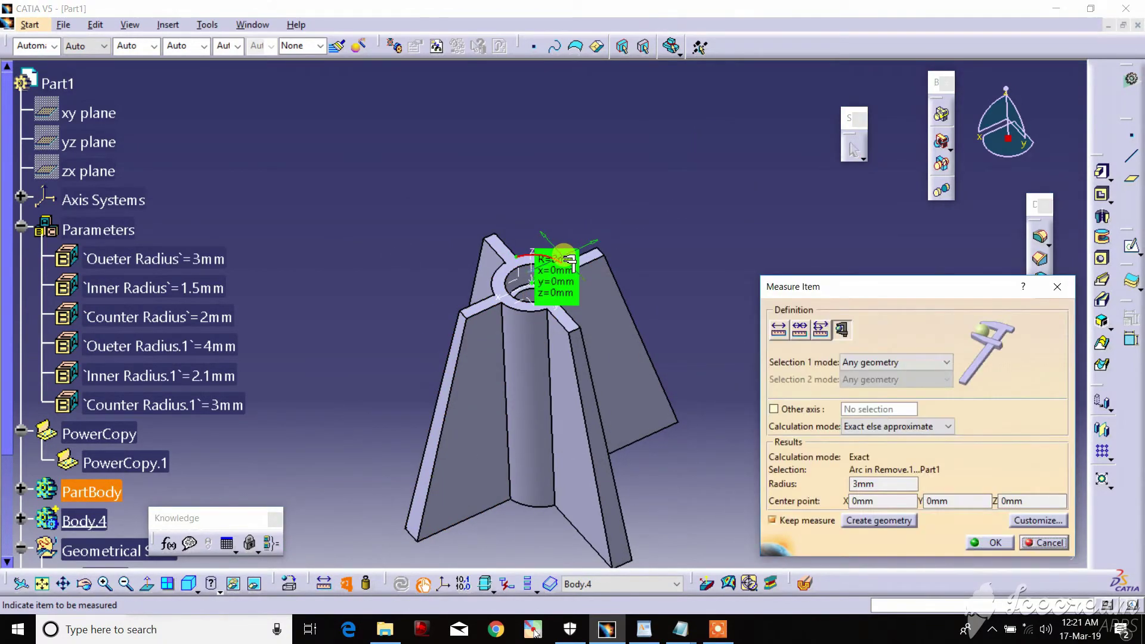
pyautogui.scroll(2, 541, 272)
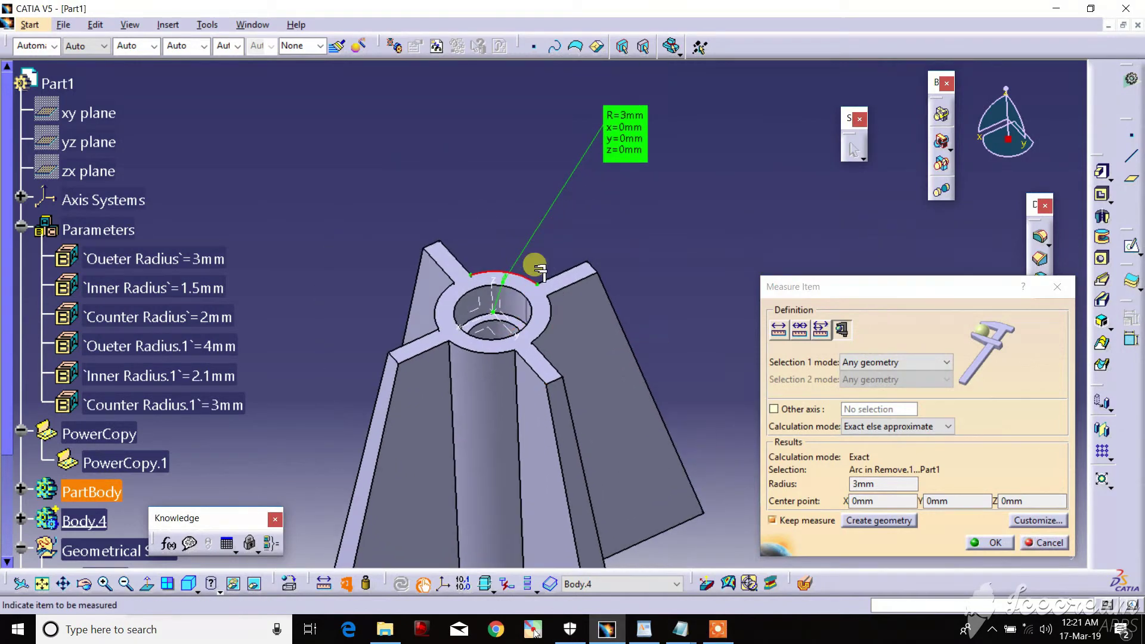
pyautogui.click(510, 312)
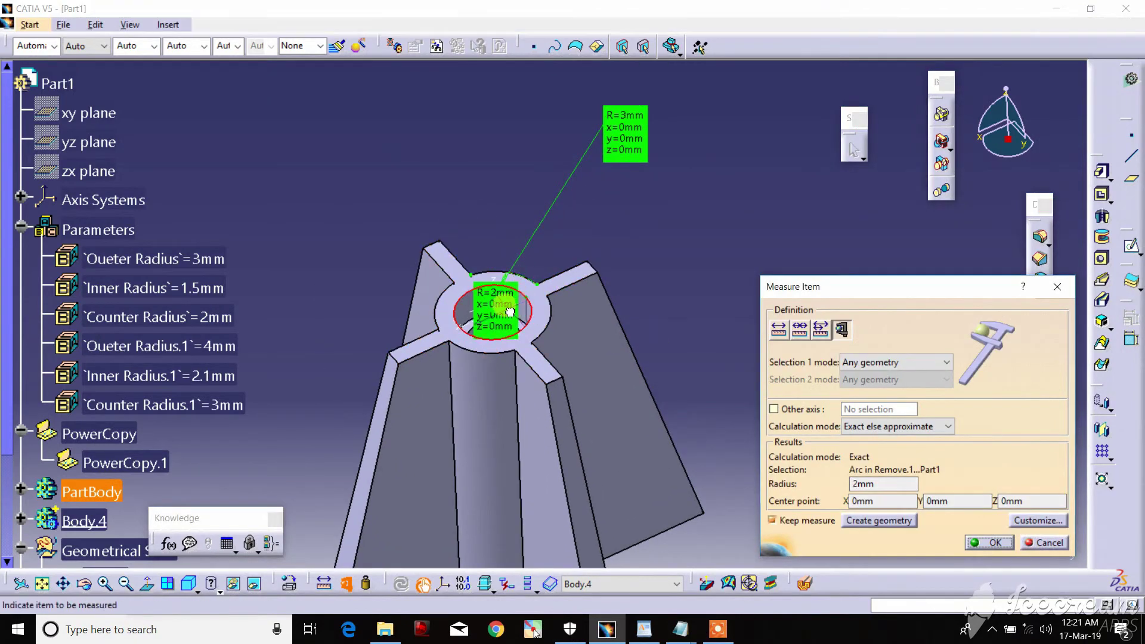
pyautogui.click(479, 332)
pyautogui.moveTo(478, 333); pyautogui.dragTo(327, 212)
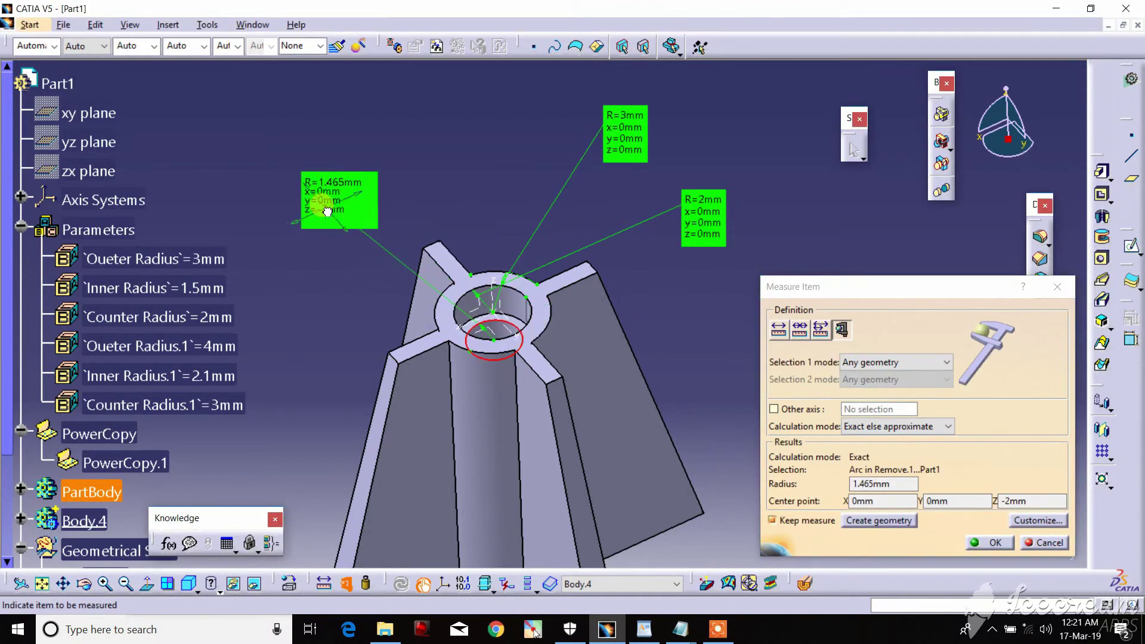
pyautogui.click(990, 542)
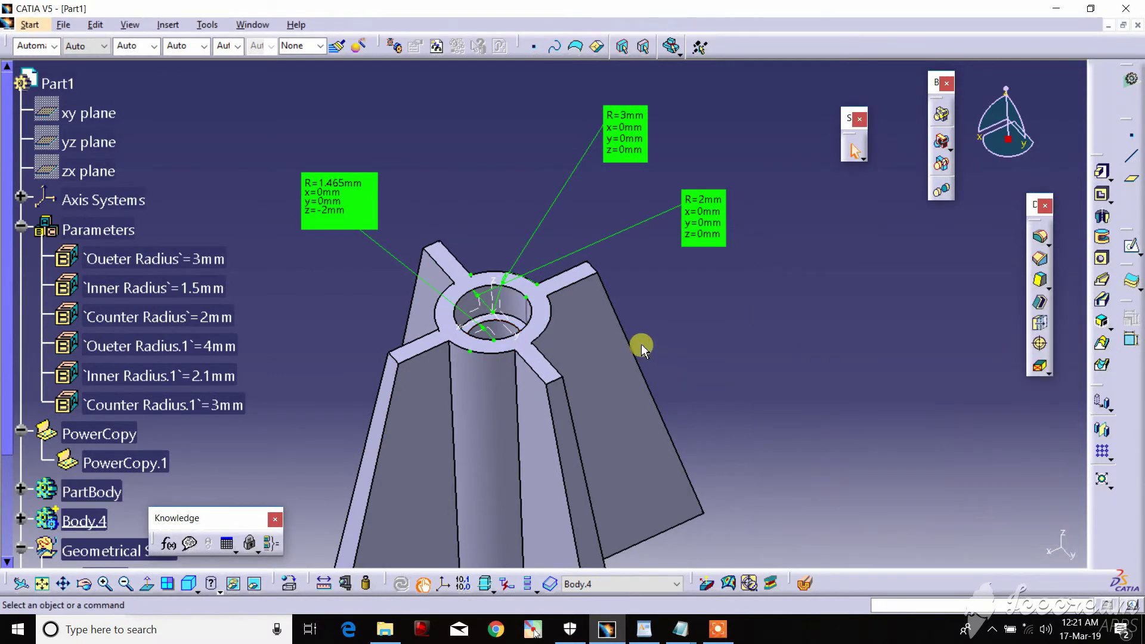
# Step: Zoom out so the original and the new tube are both in view
pyautogui.moveTo(672, 292); pyautogui.dragTo(653, 309, button='middle')
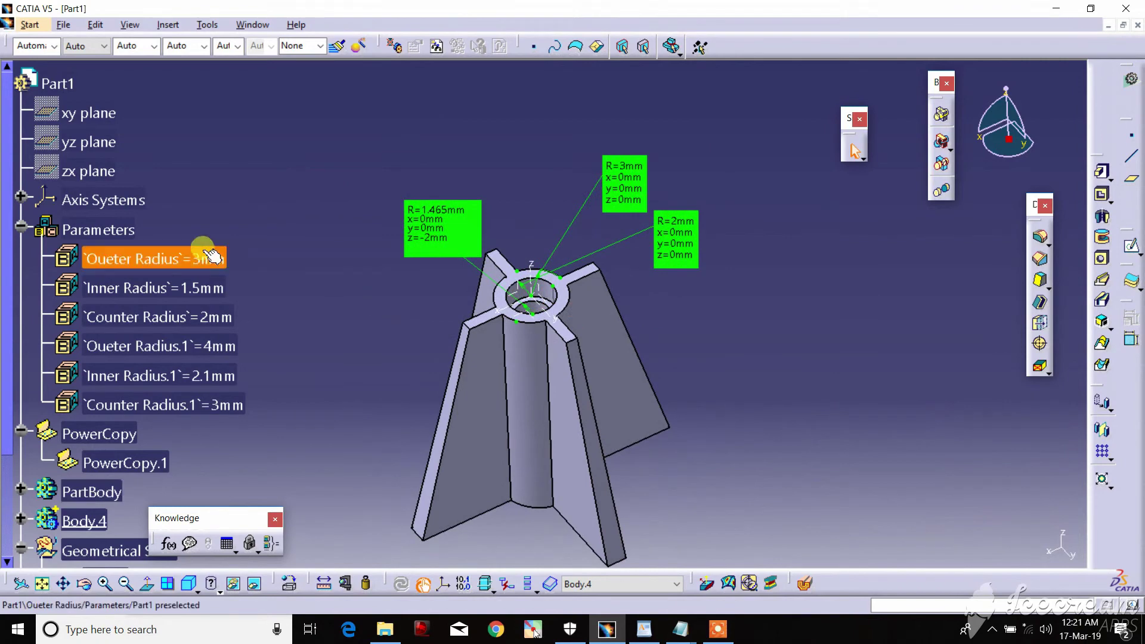
pyautogui.scroll(-3, 340, 337)
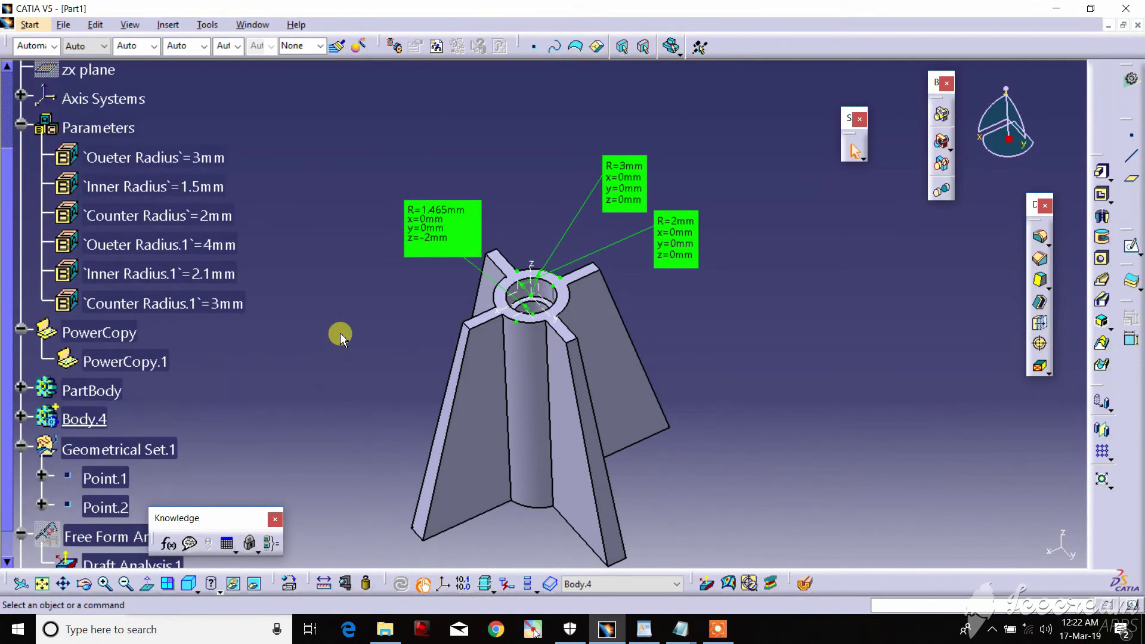
pyautogui.scroll(-3, 340, 337)
pyautogui.click(83, 317)
pyautogui.moveTo(331, 322); pyautogui.dragTo(336, 368, button='middle')
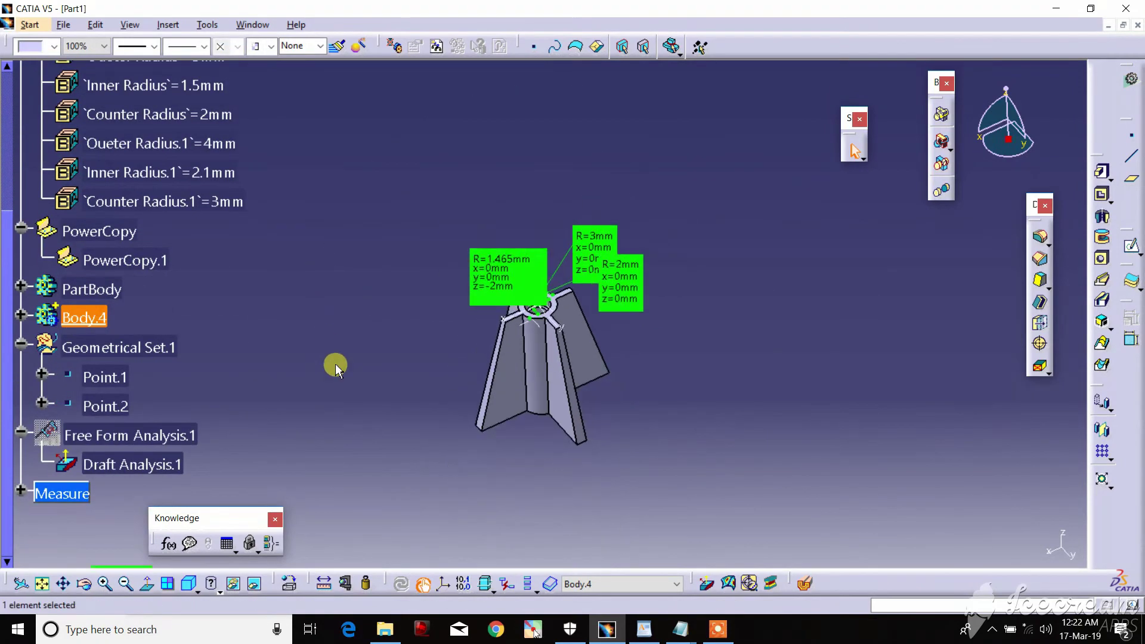
pyautogui.moveTo(511, 243); pyautogui.dragTo(511, 301, button='middle')
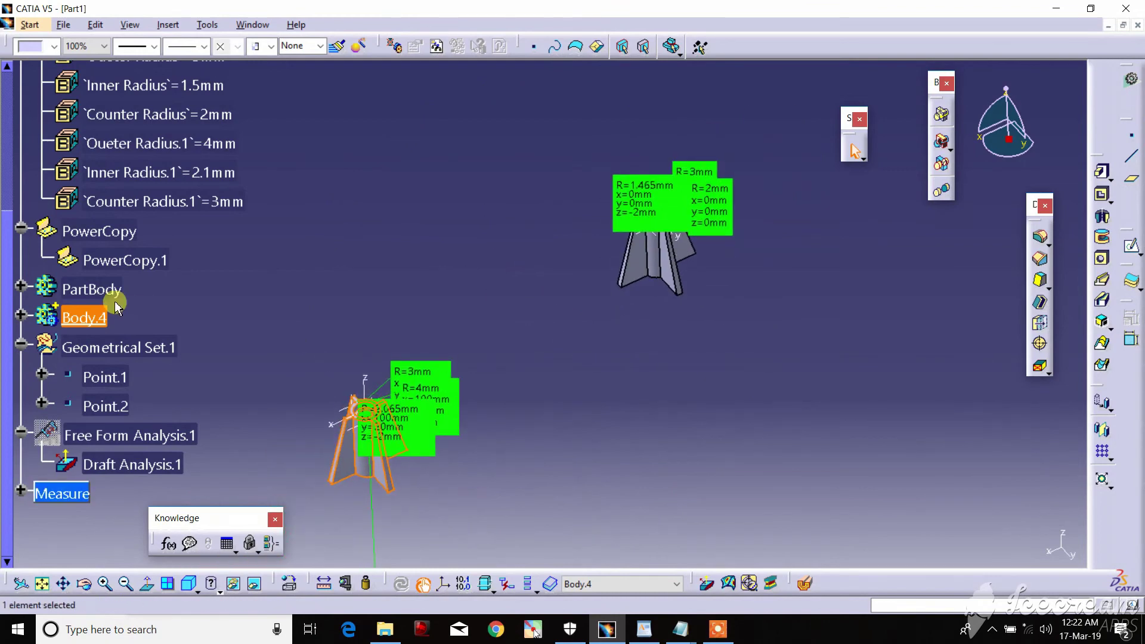
# Step: Clear the Body.4 selection and select the closing message in Notepad
pyautogui.click(357, 232)
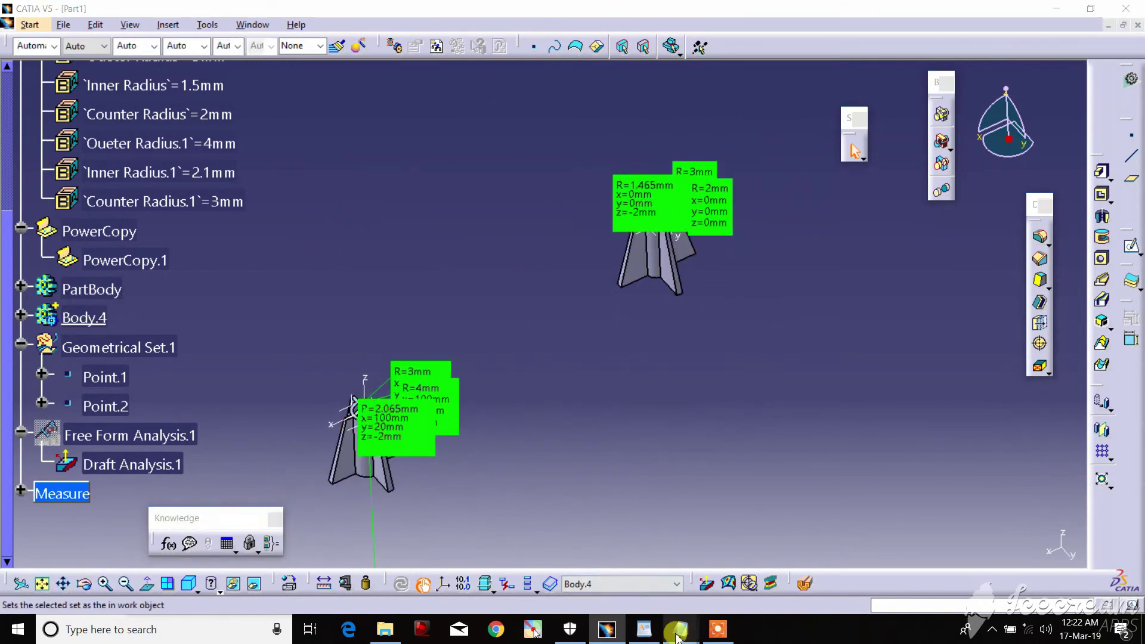
pyautogui.moveTo(680, 630)
pyautogui.click(575, 550)
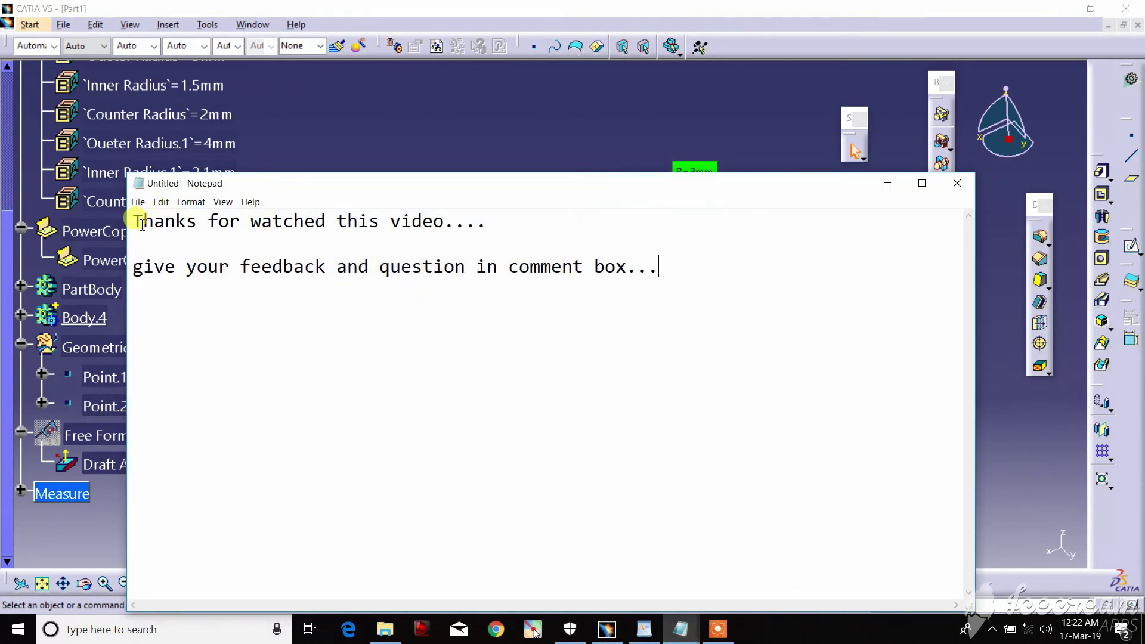
pyautogui.moveTo(138, 223); pyautogui.dragTo(720, 263)
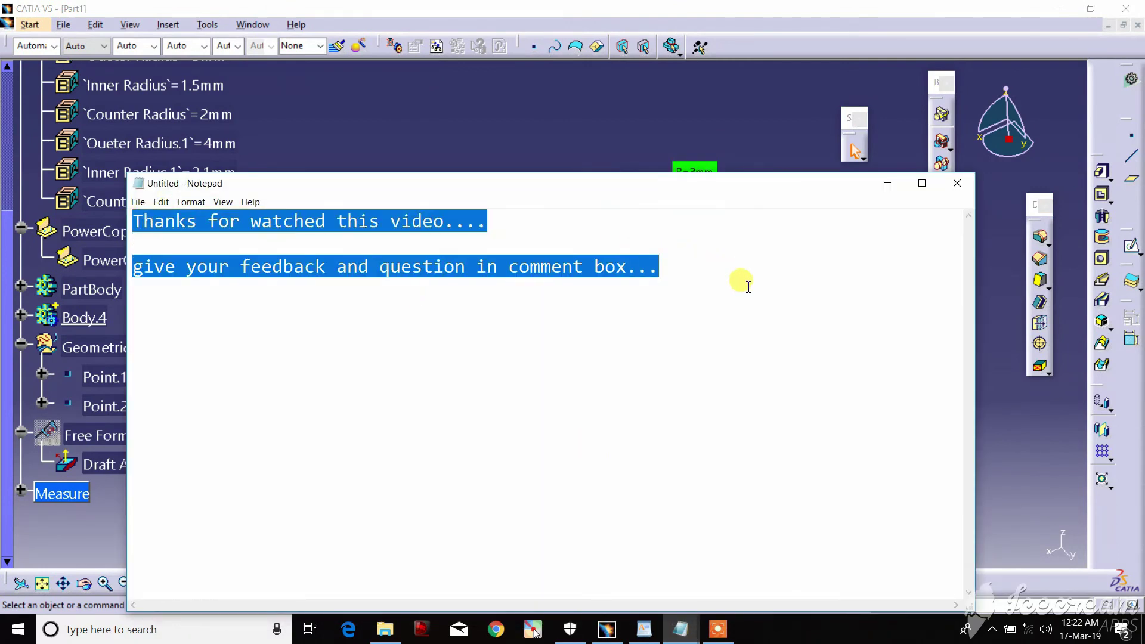